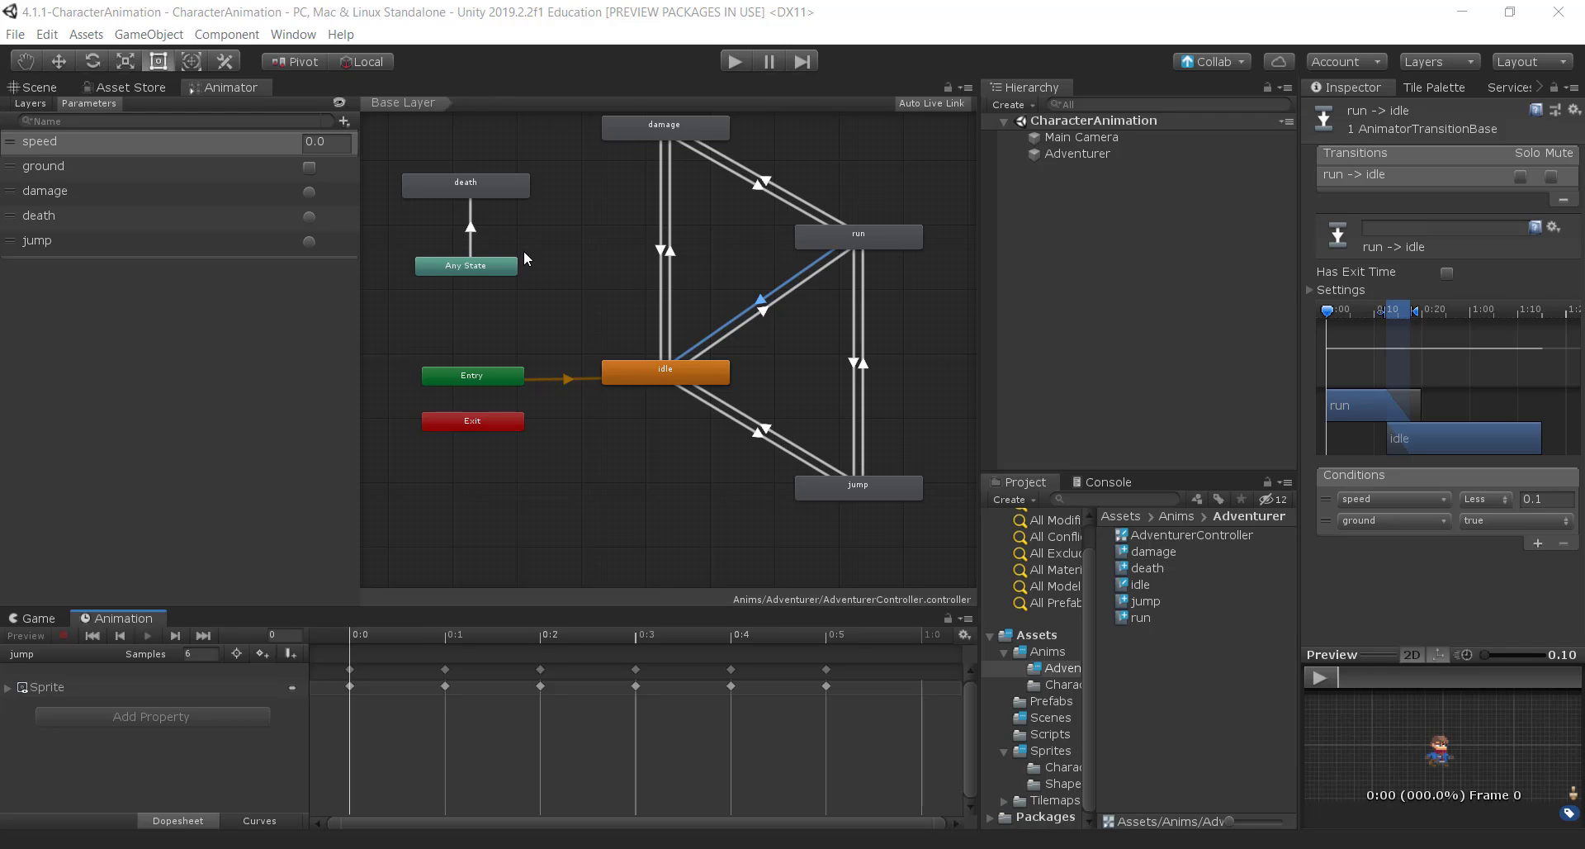
Pan the Animator state graph down slightly.
middle_drag(618, 220, 616, 251)
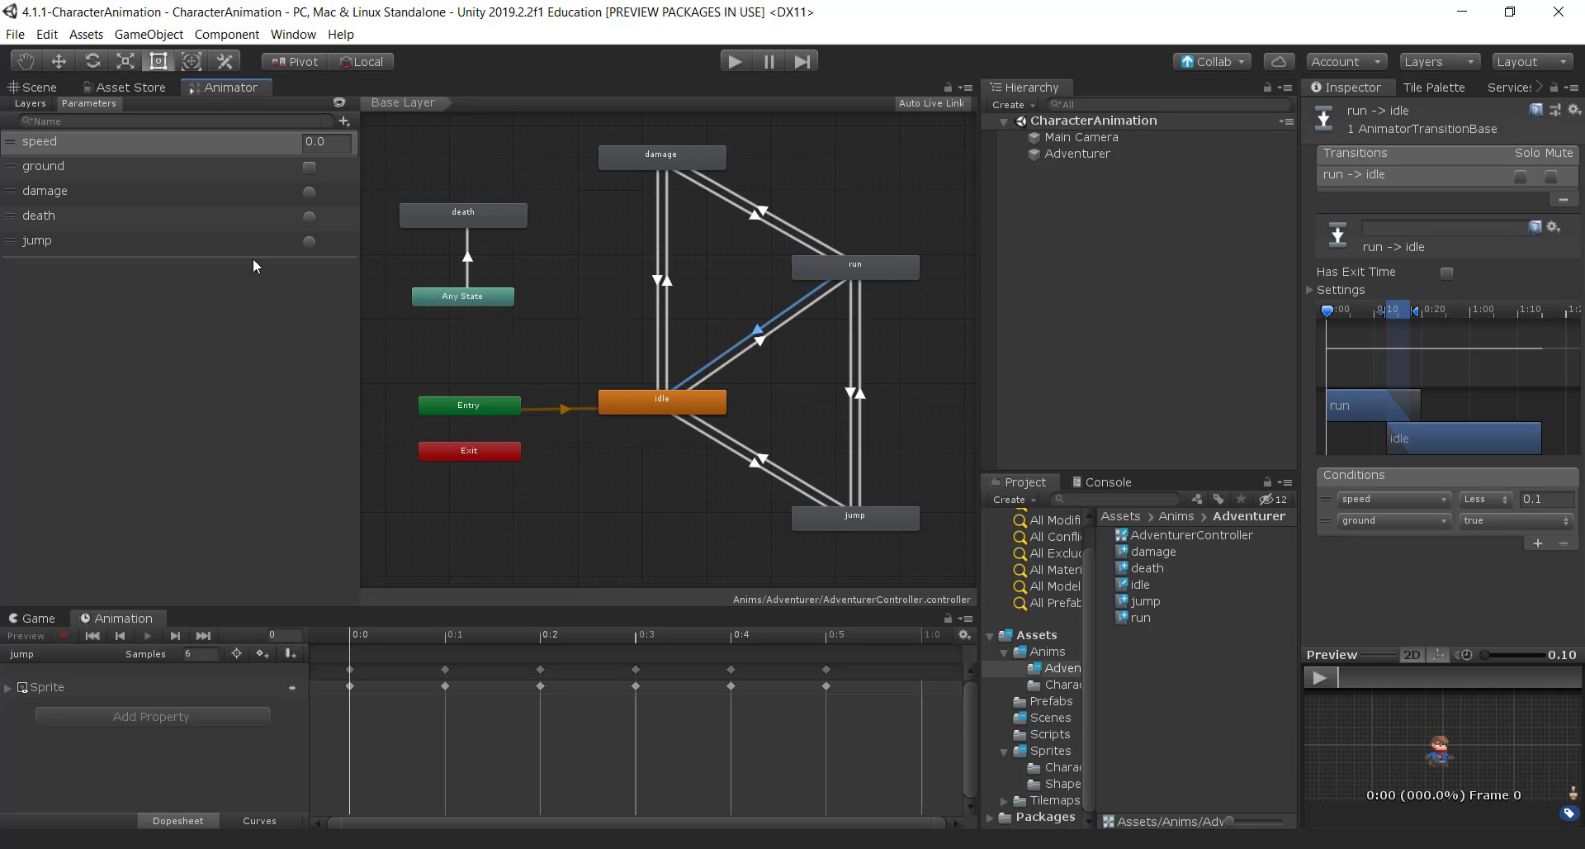
Show the Scene view and select the Adventurer object to reach its sprite sheet.
click(36, 84)
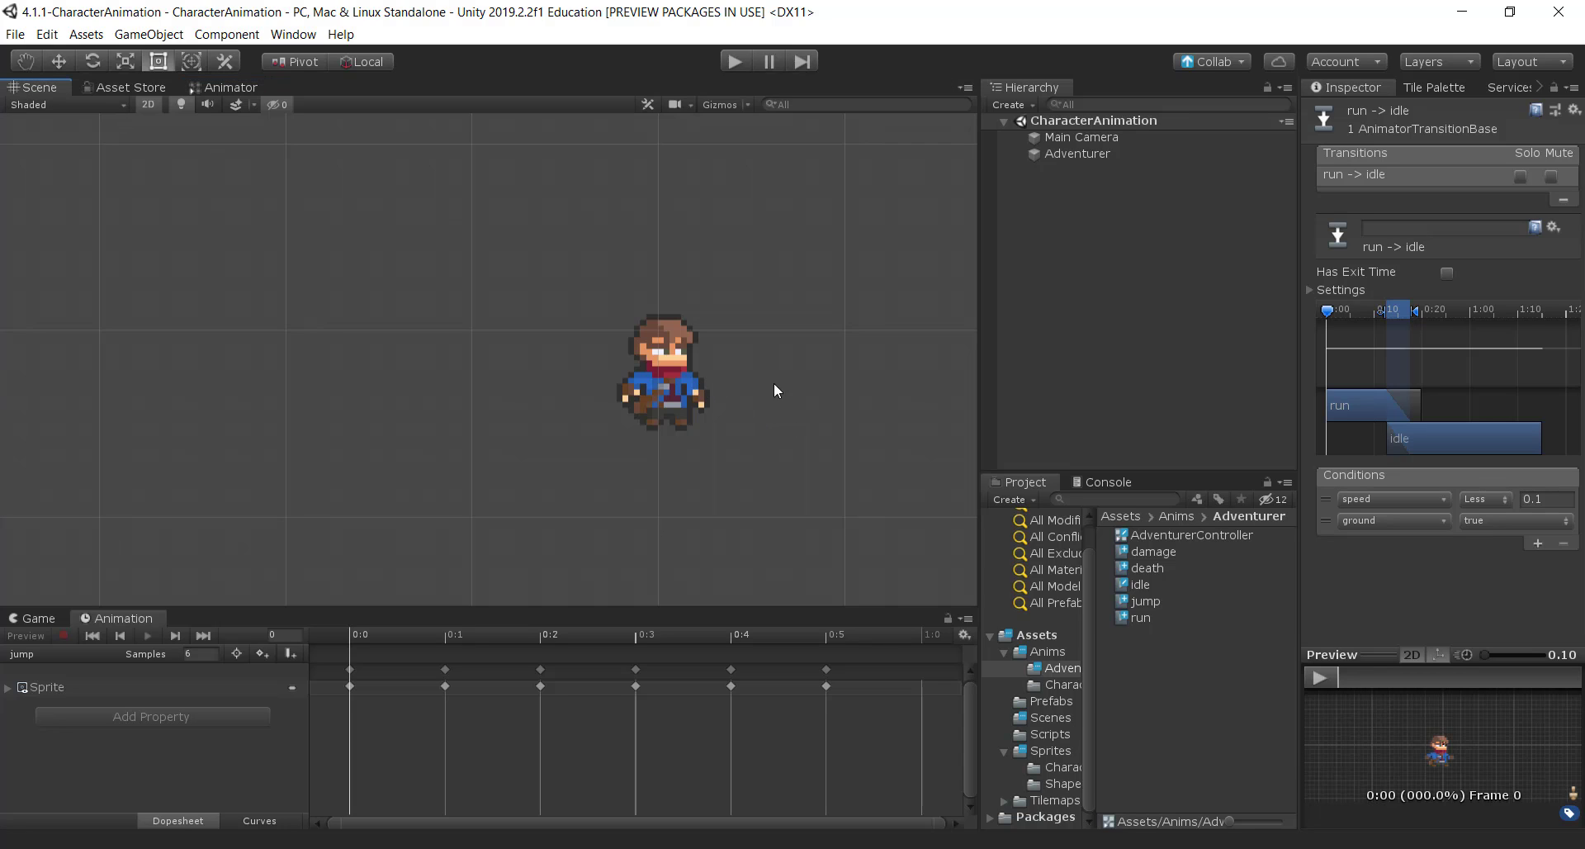
click(1098, 157)
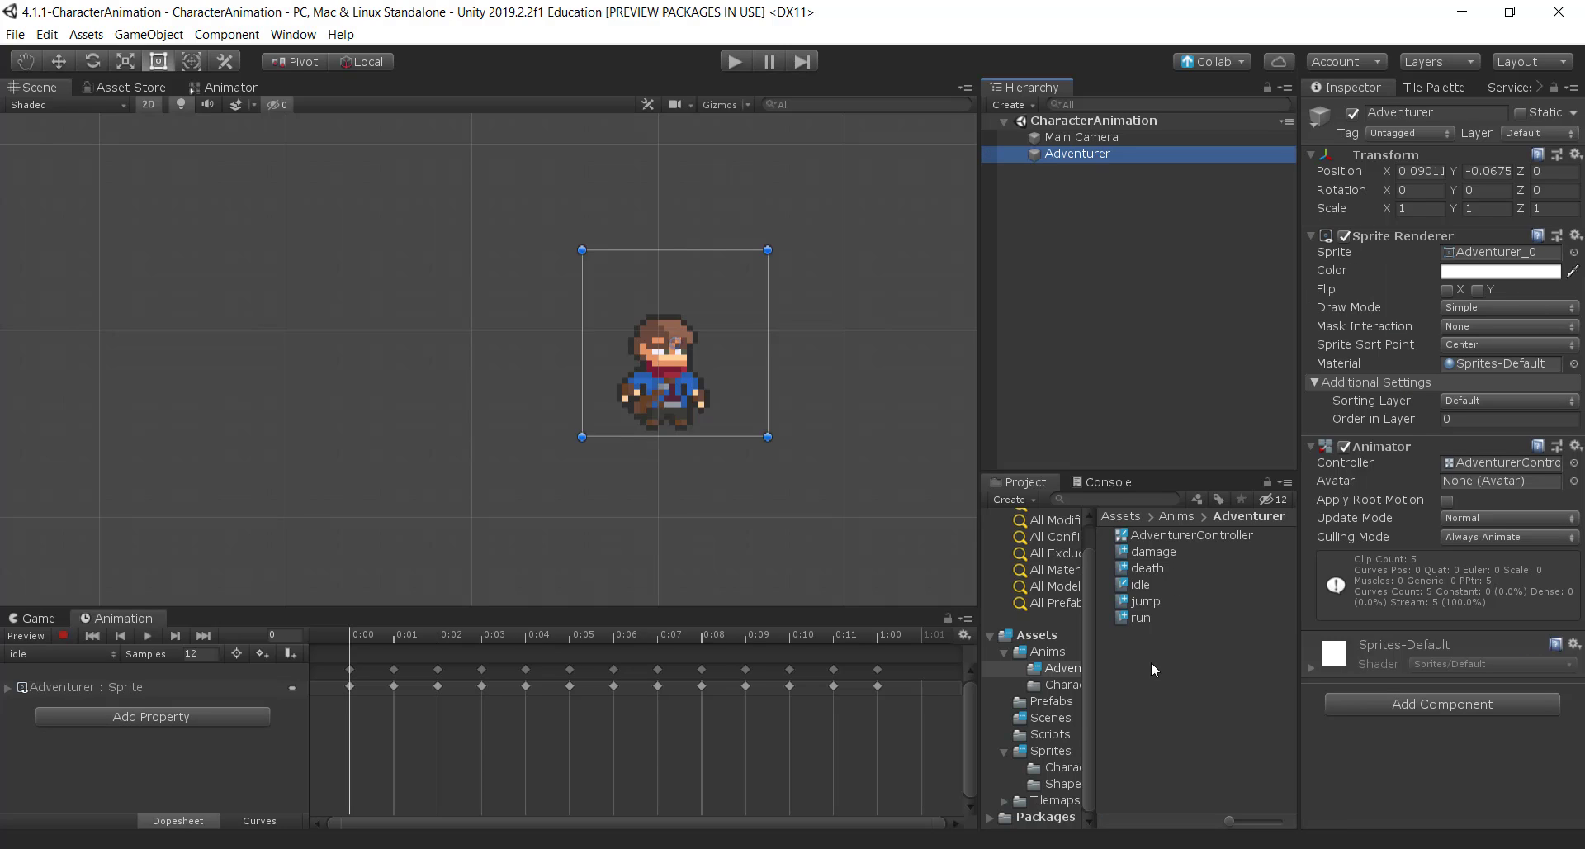
click(1050, 751)
Keep the Adventurer texture's Sprite Mode at Multiple and open it in the Sprite Editor.
click(1176, 567)
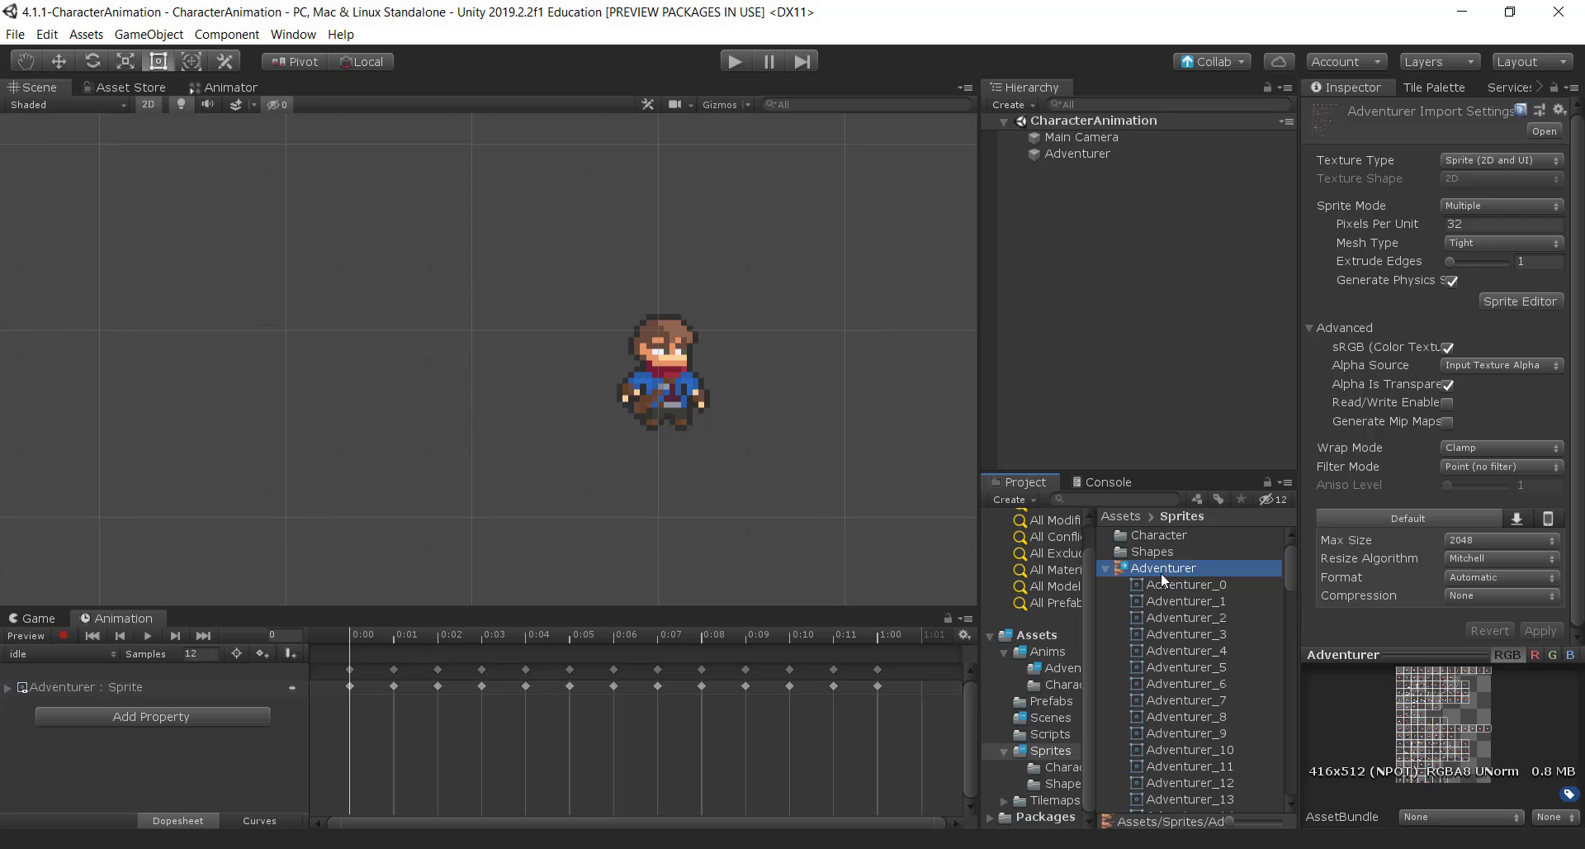
click(1513, 205)
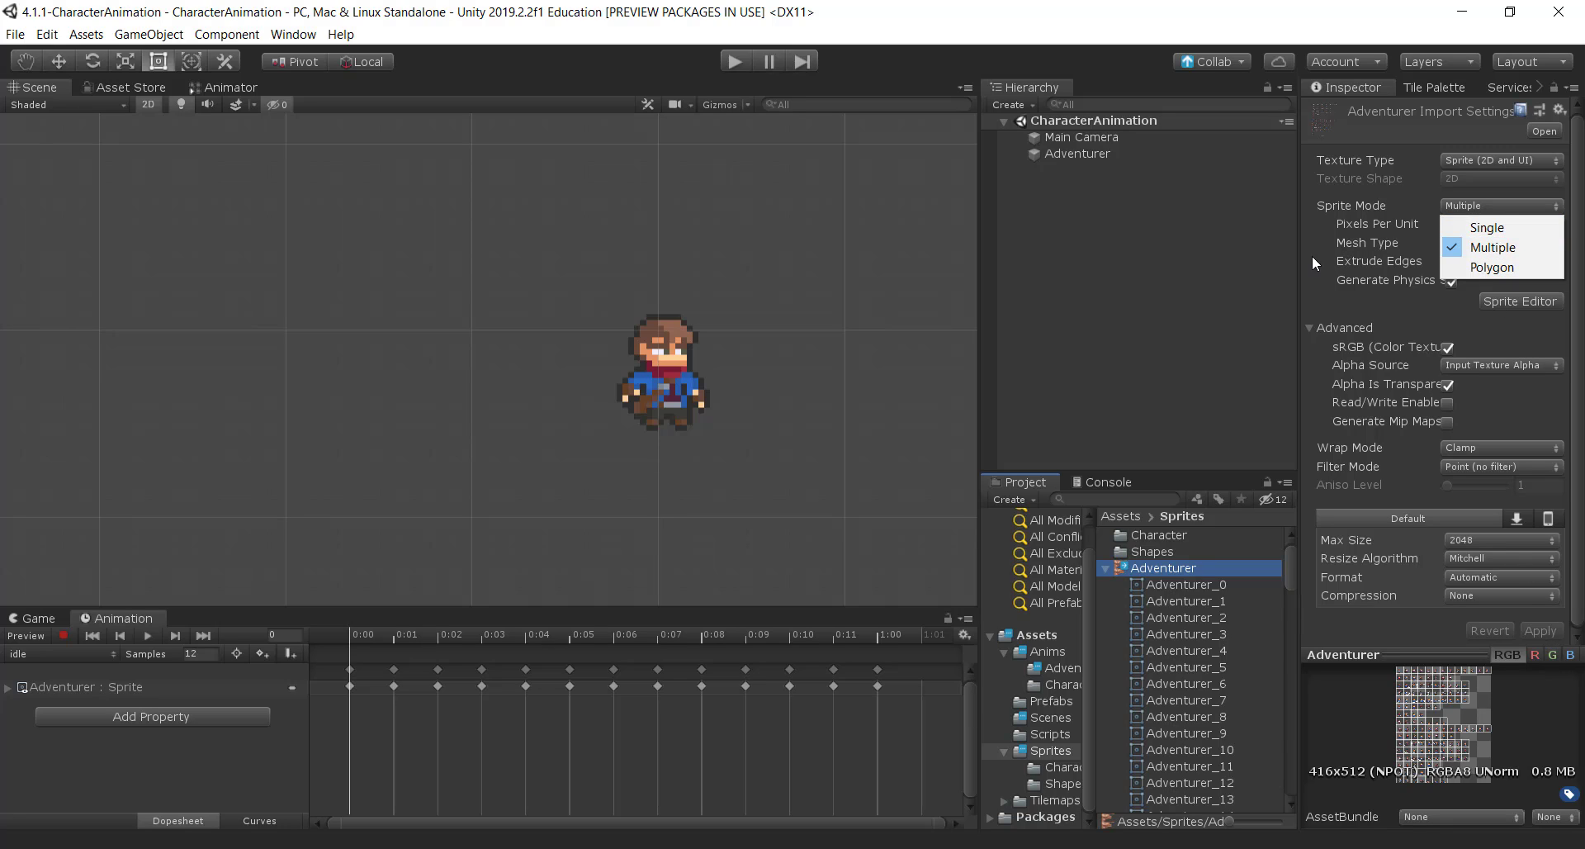
click(1468, 195)
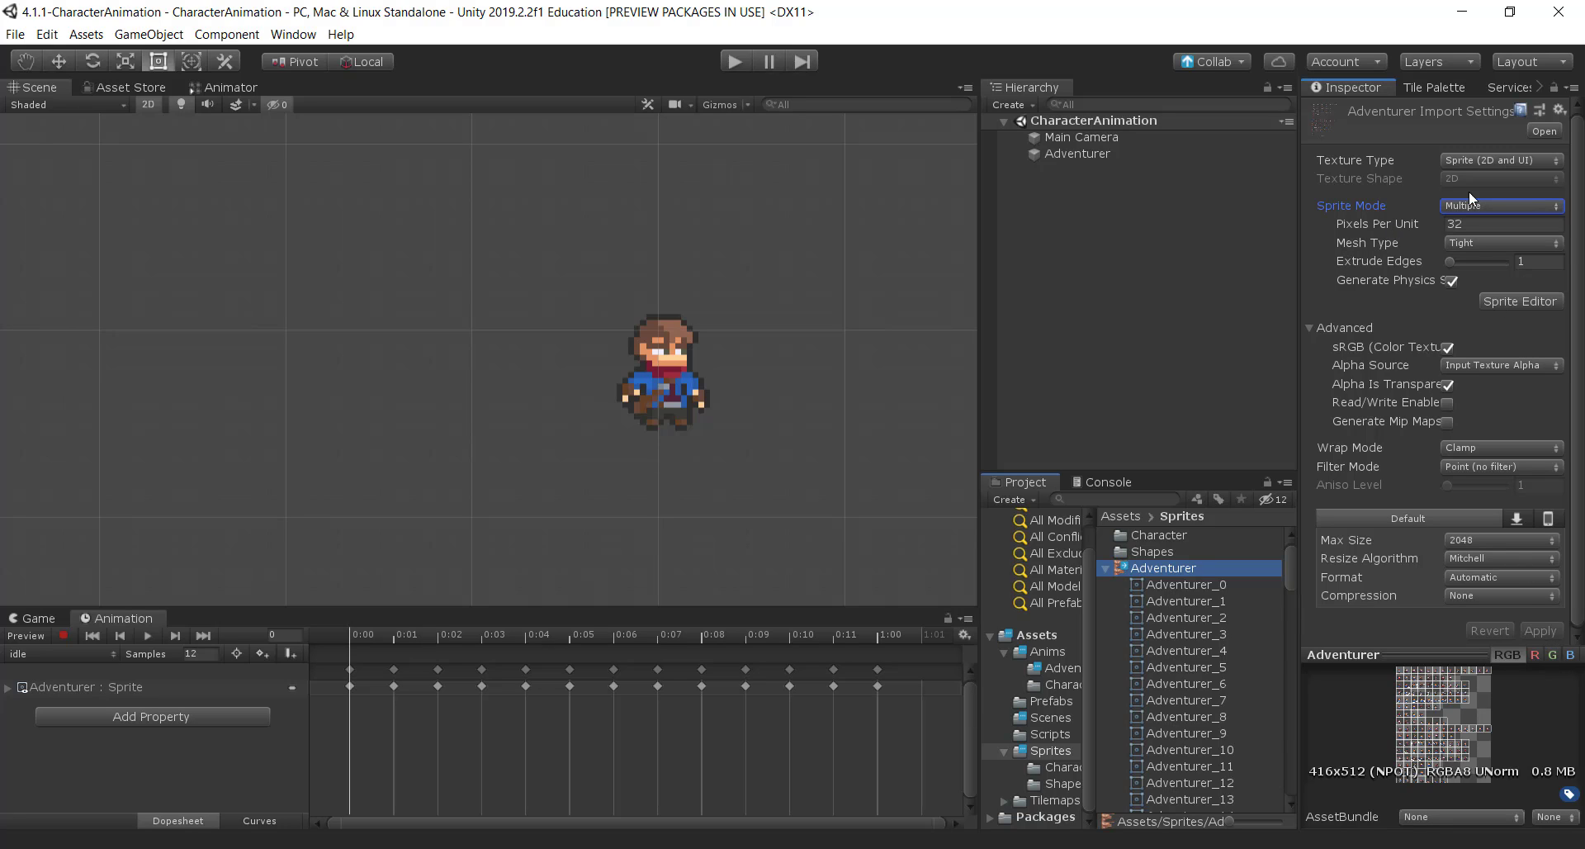
click(1530, 302)
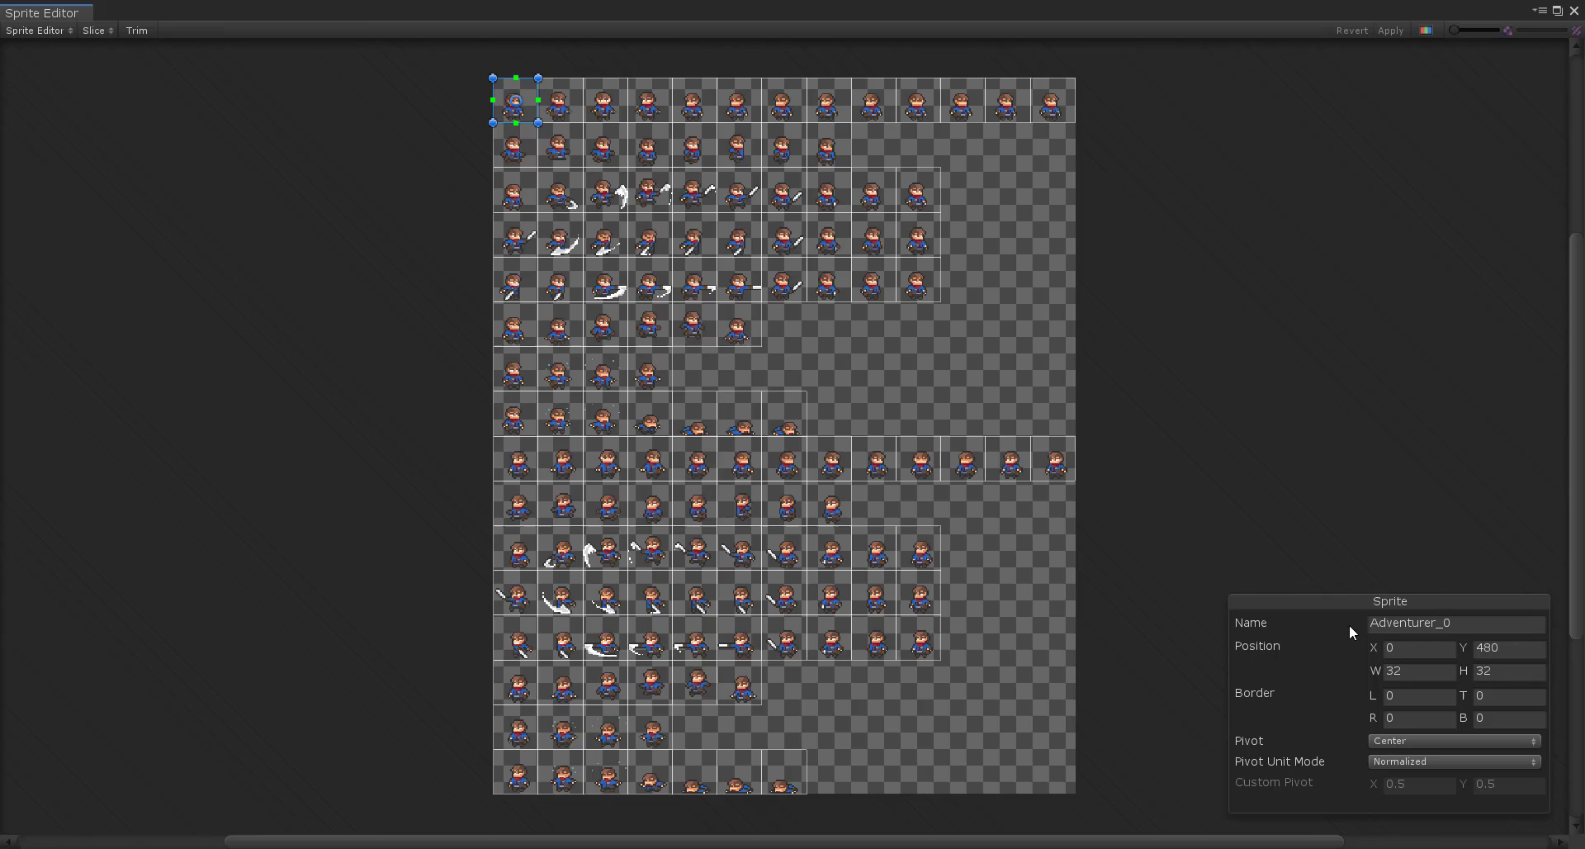
Check the second, third and fourth sprite slices, then close the Sprite Editor.
click(572, 108)
click(618, 109)
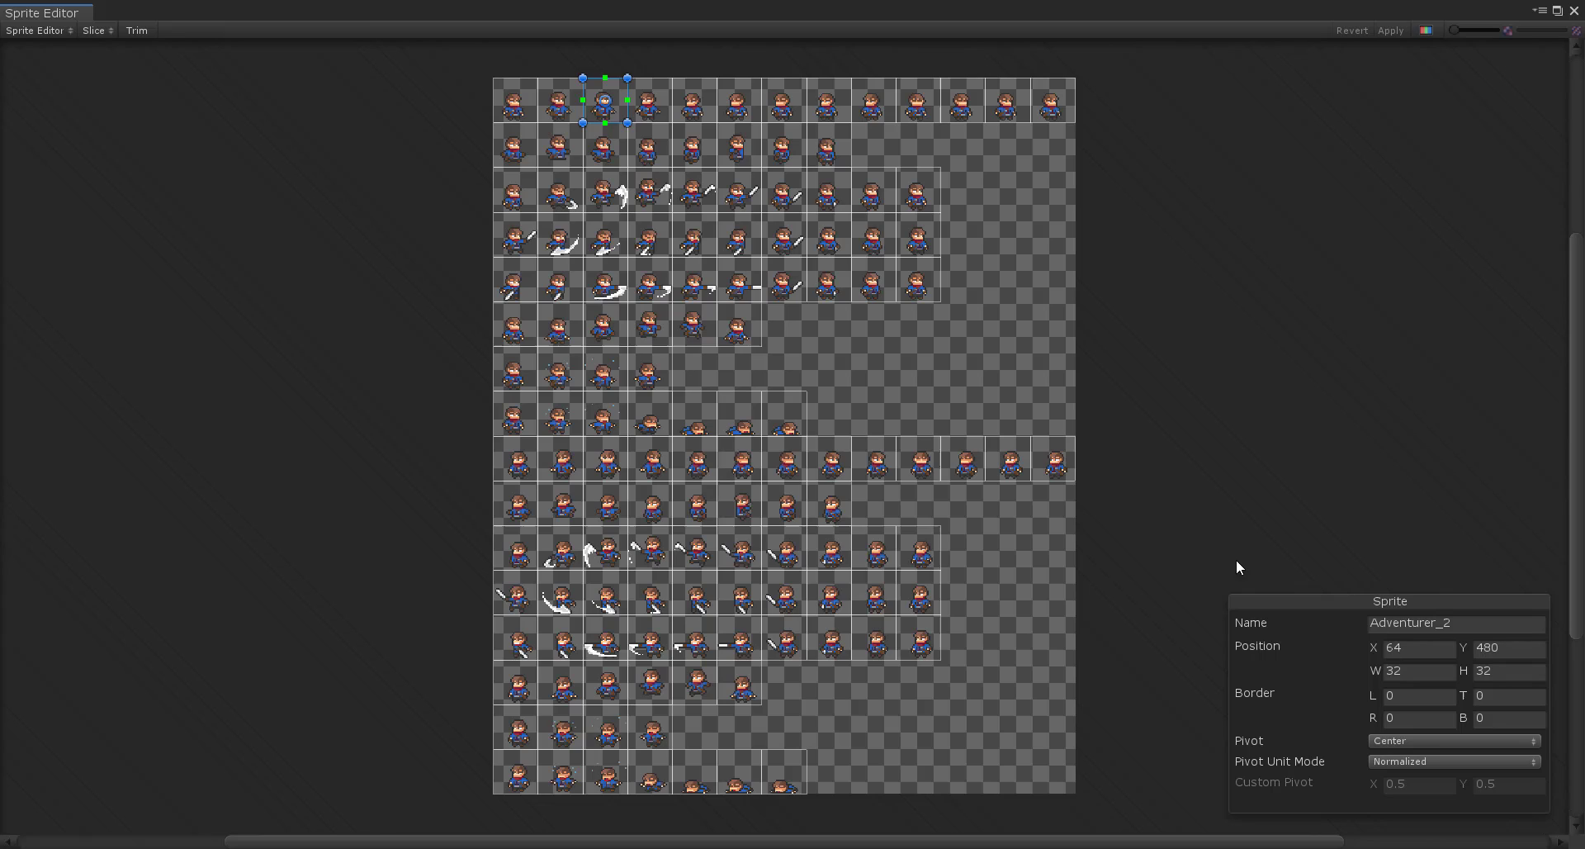
click(658, 110)
click(1574, 11)
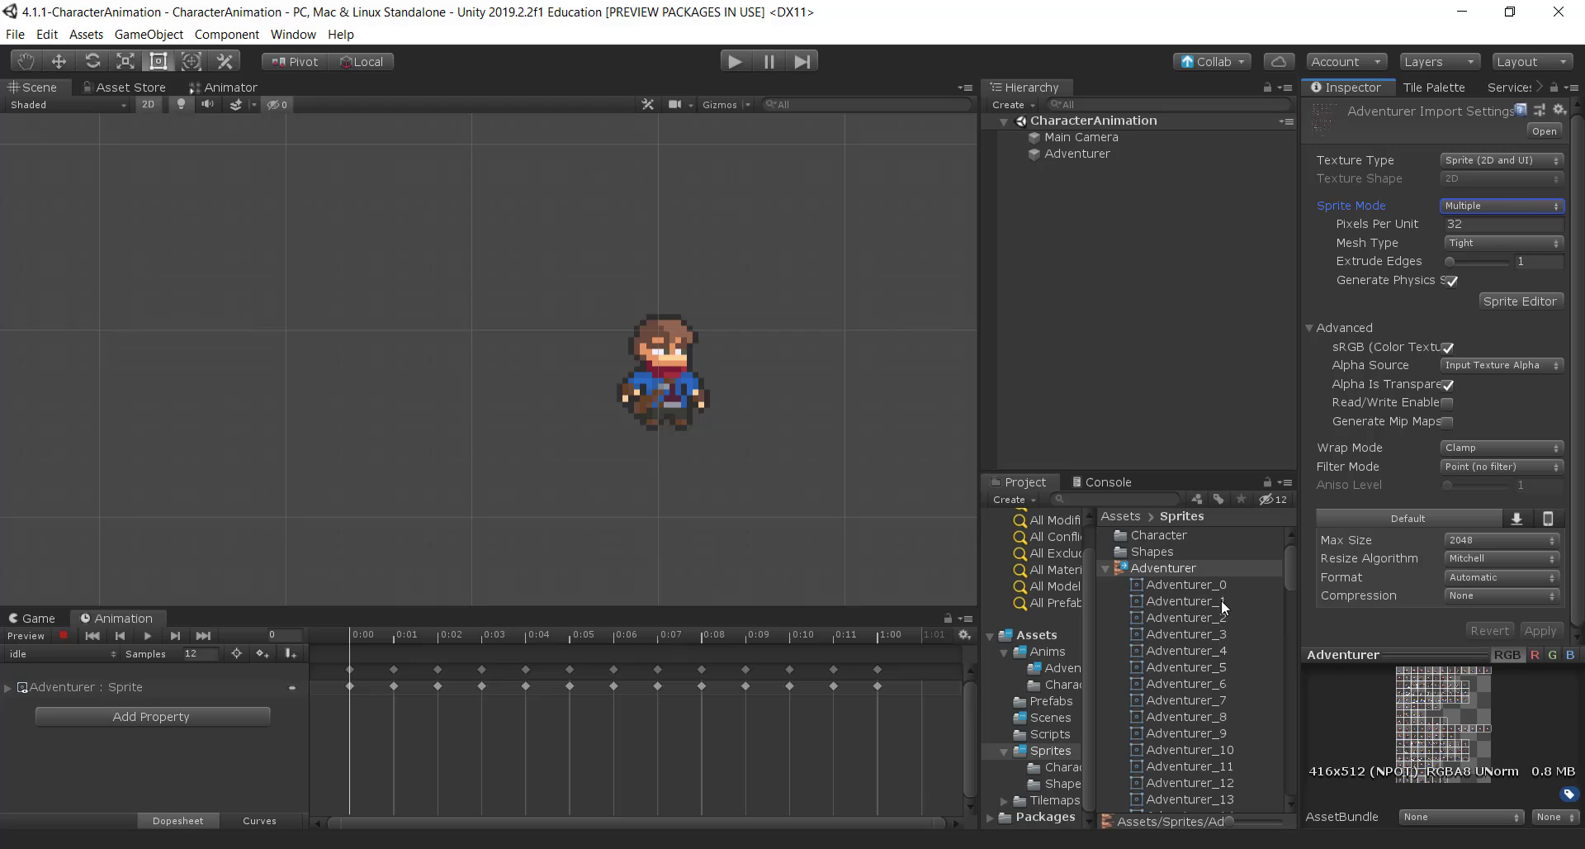
Preview the idle and damage clips in the Animation window.
scroll(1243, 710, down, 3)
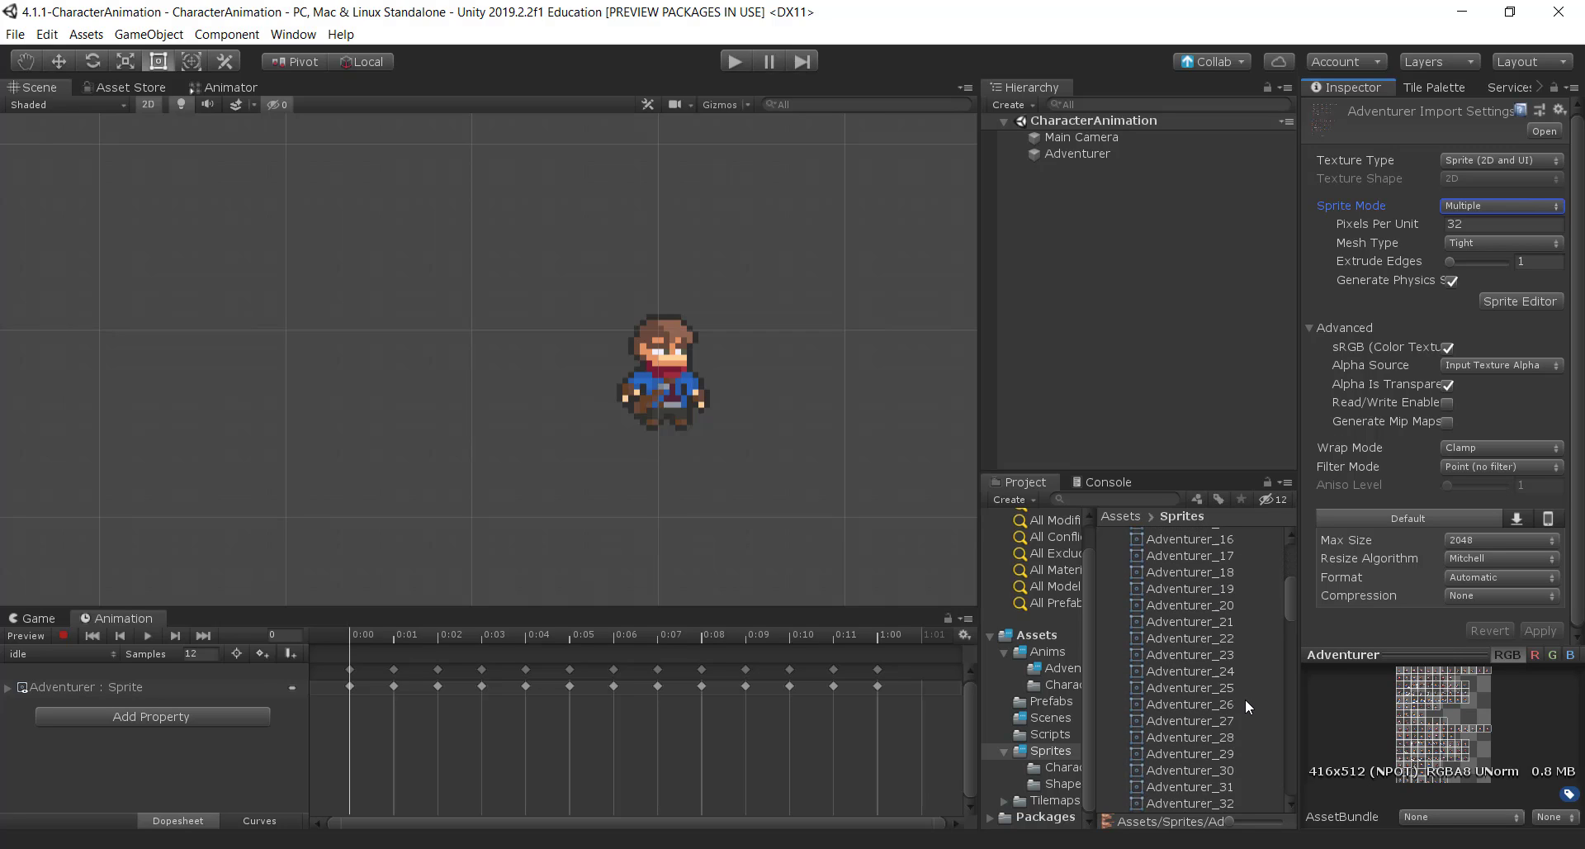
scroll(1245, 698, up, 3)
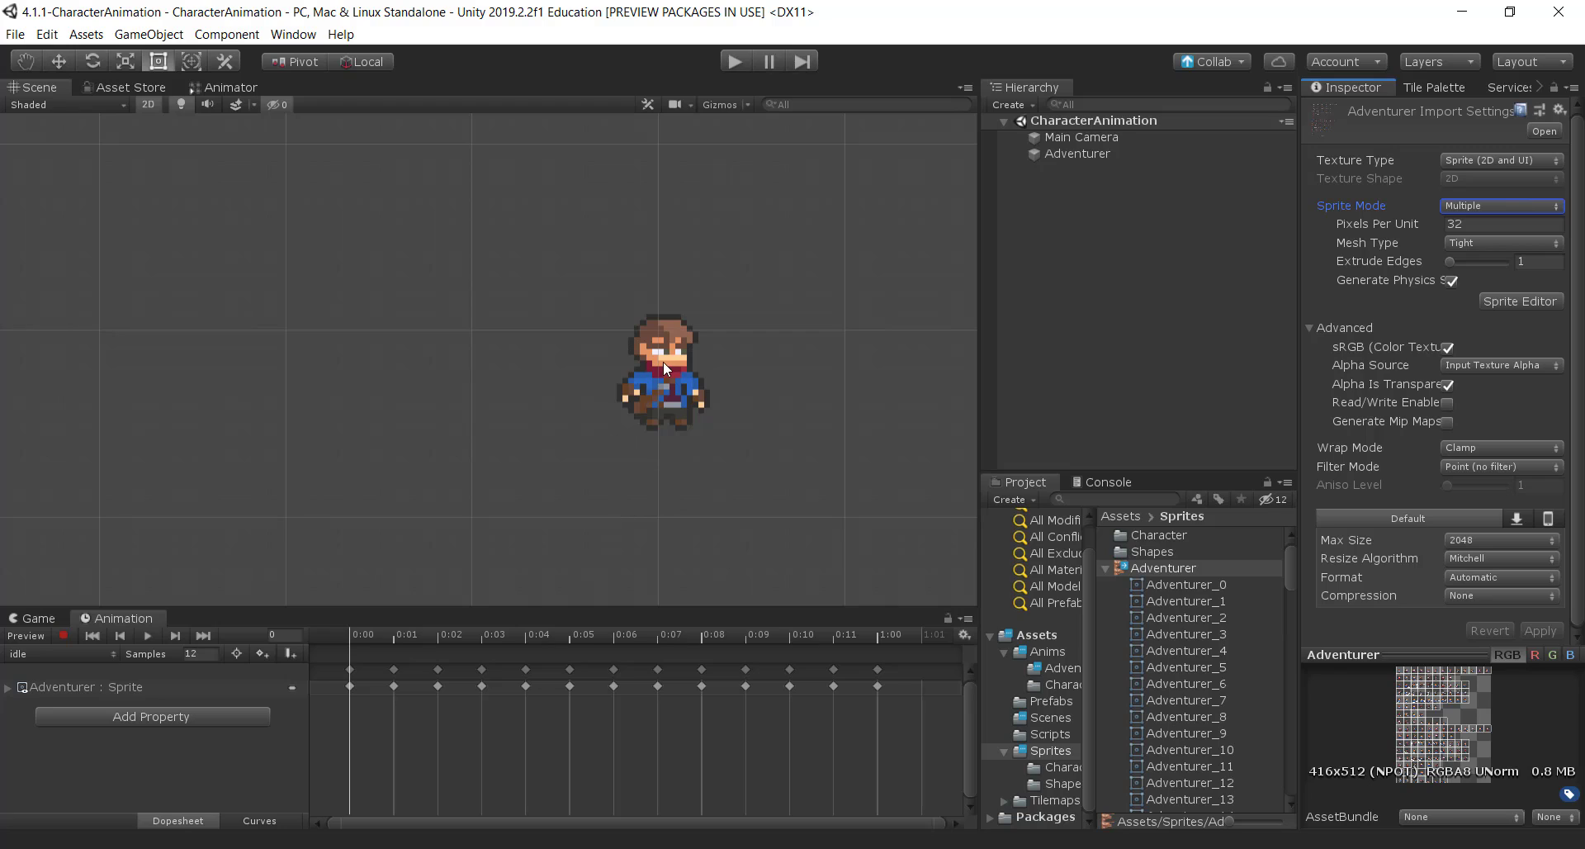
click(147, 637)
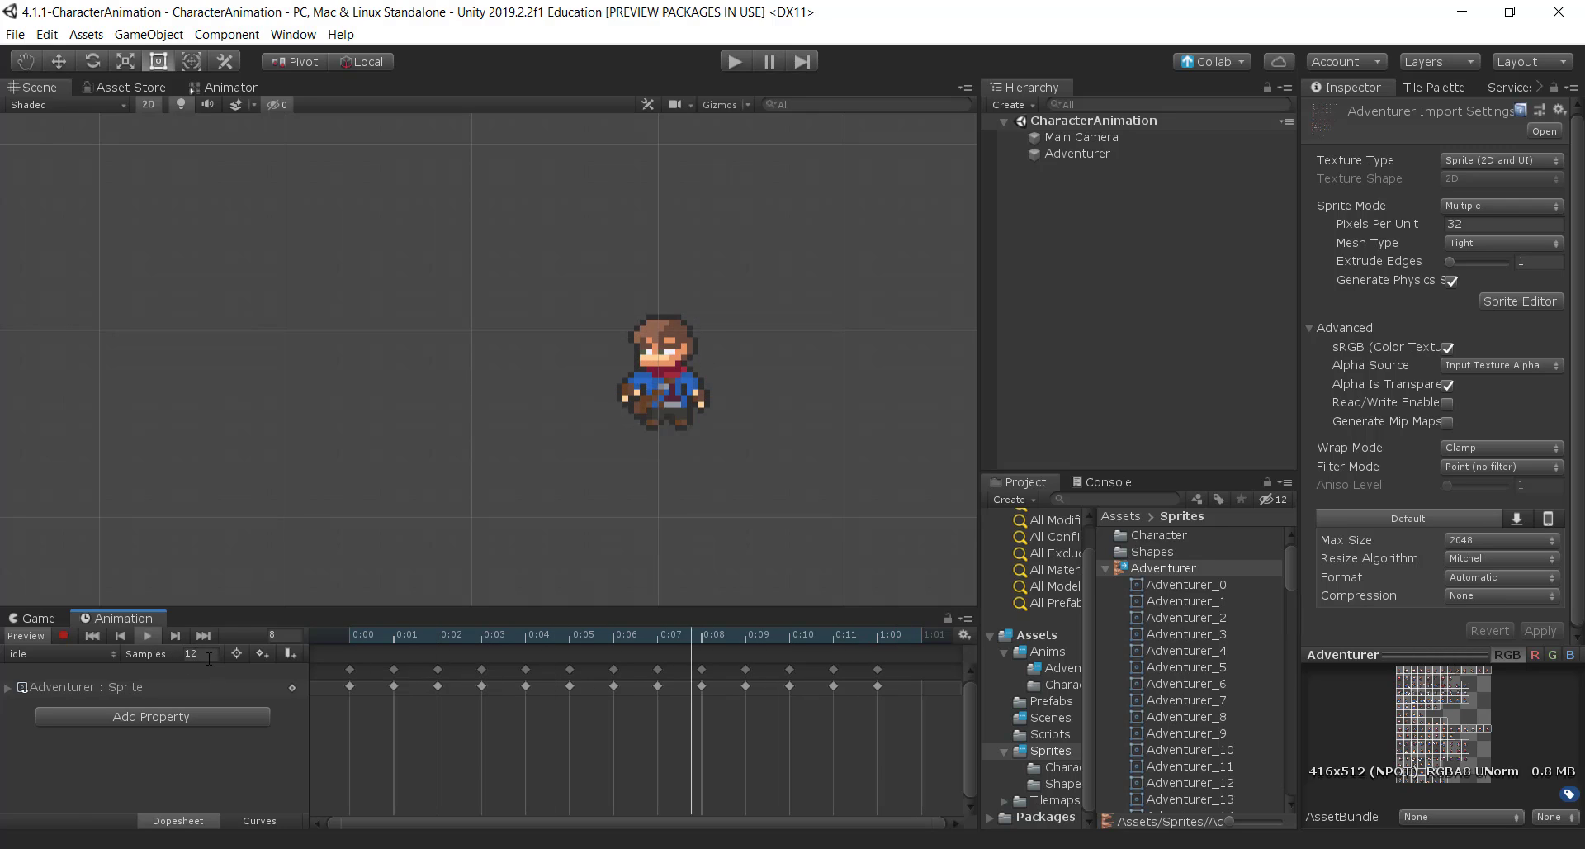
click(146, 631)
click(69, 653)
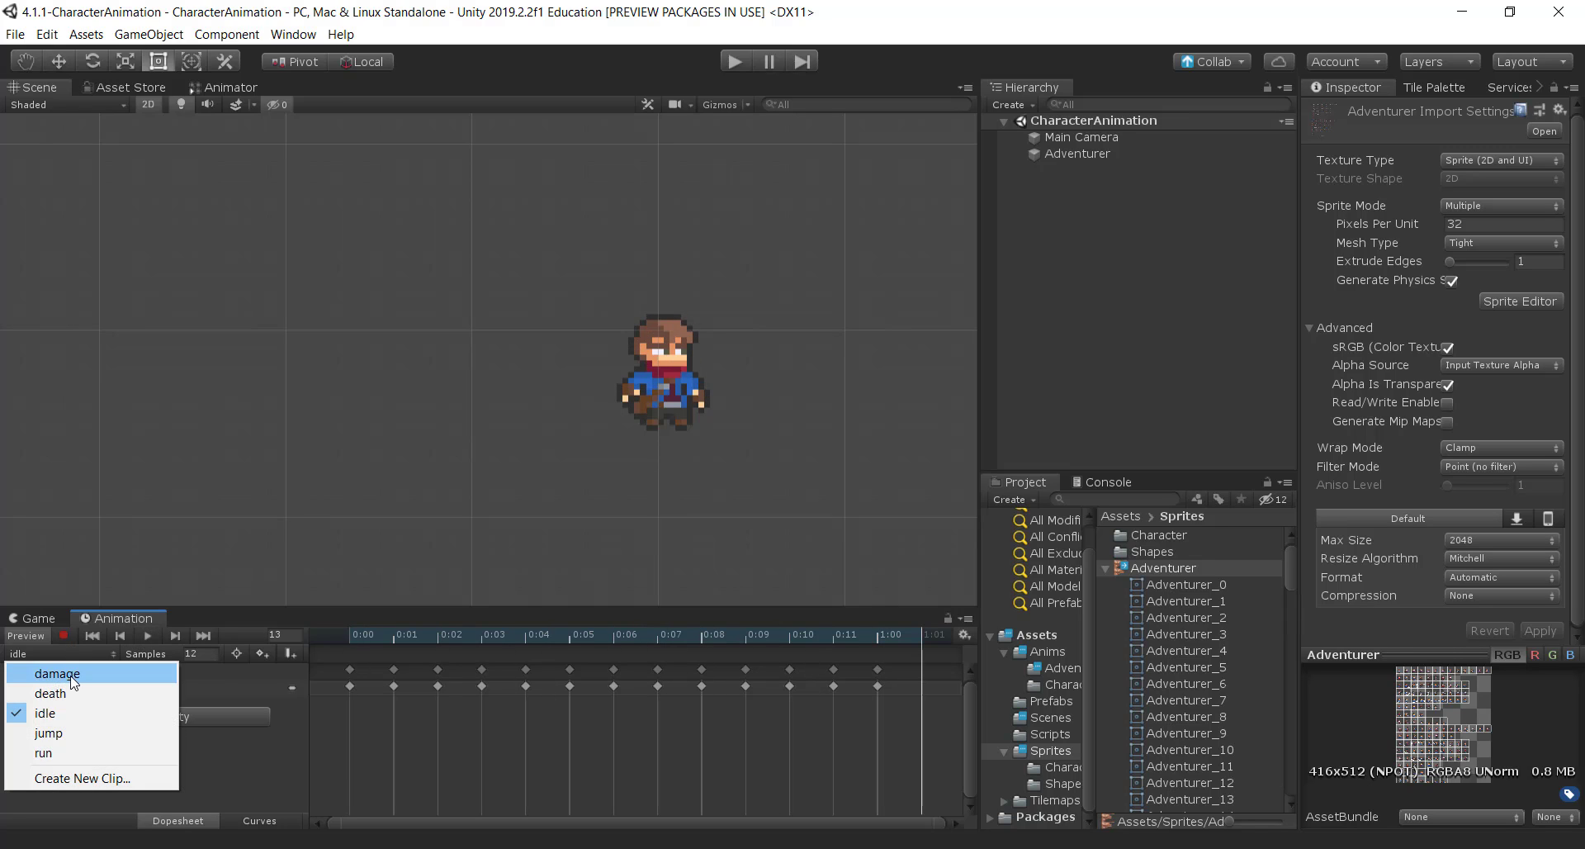
click(71, 674)
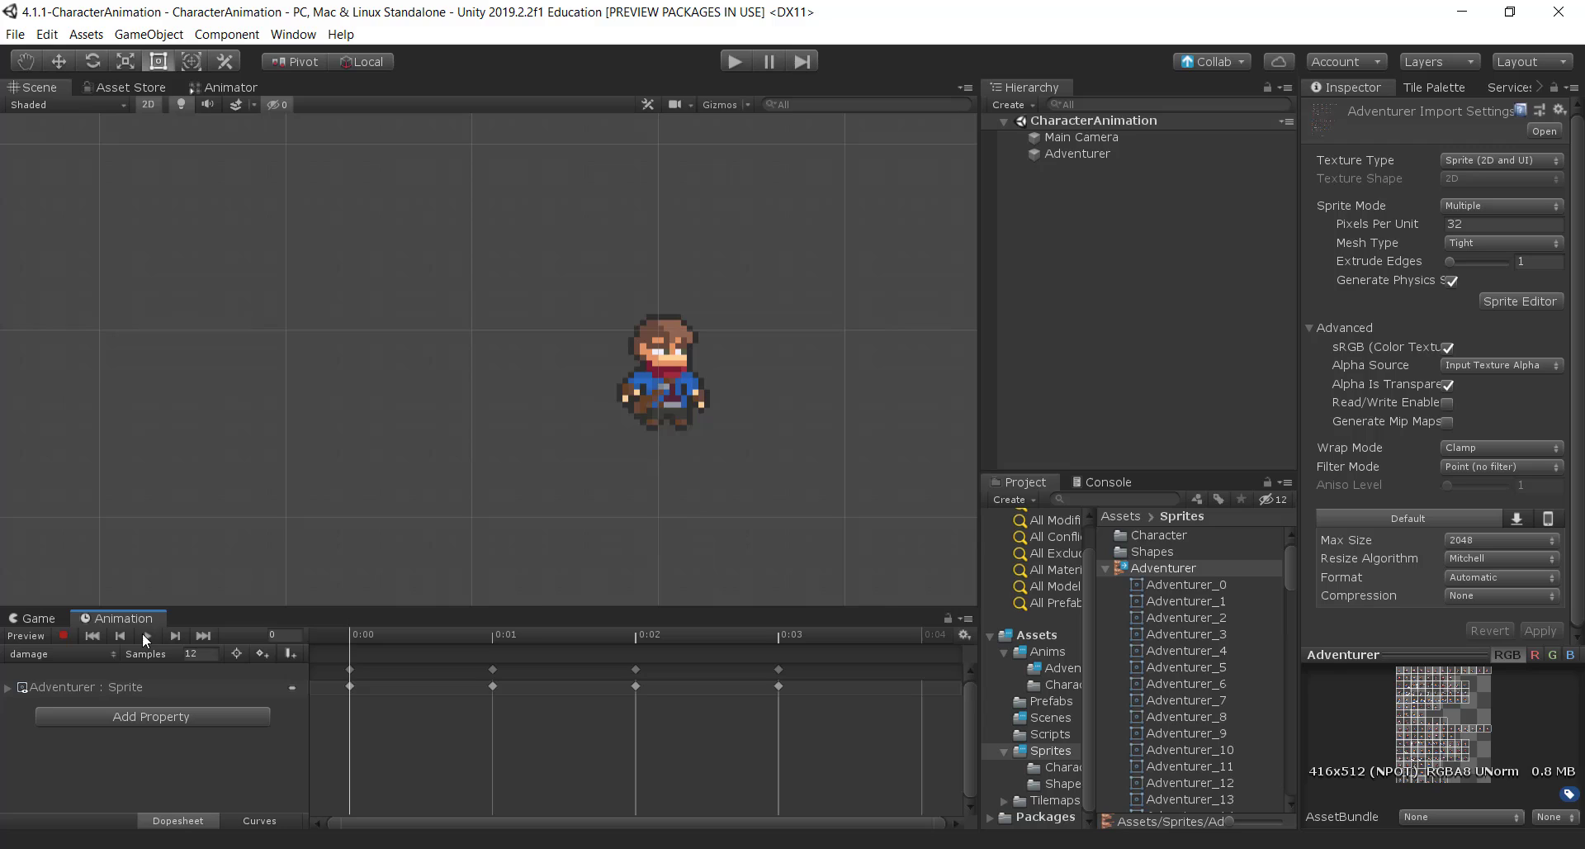
click(151, 632)
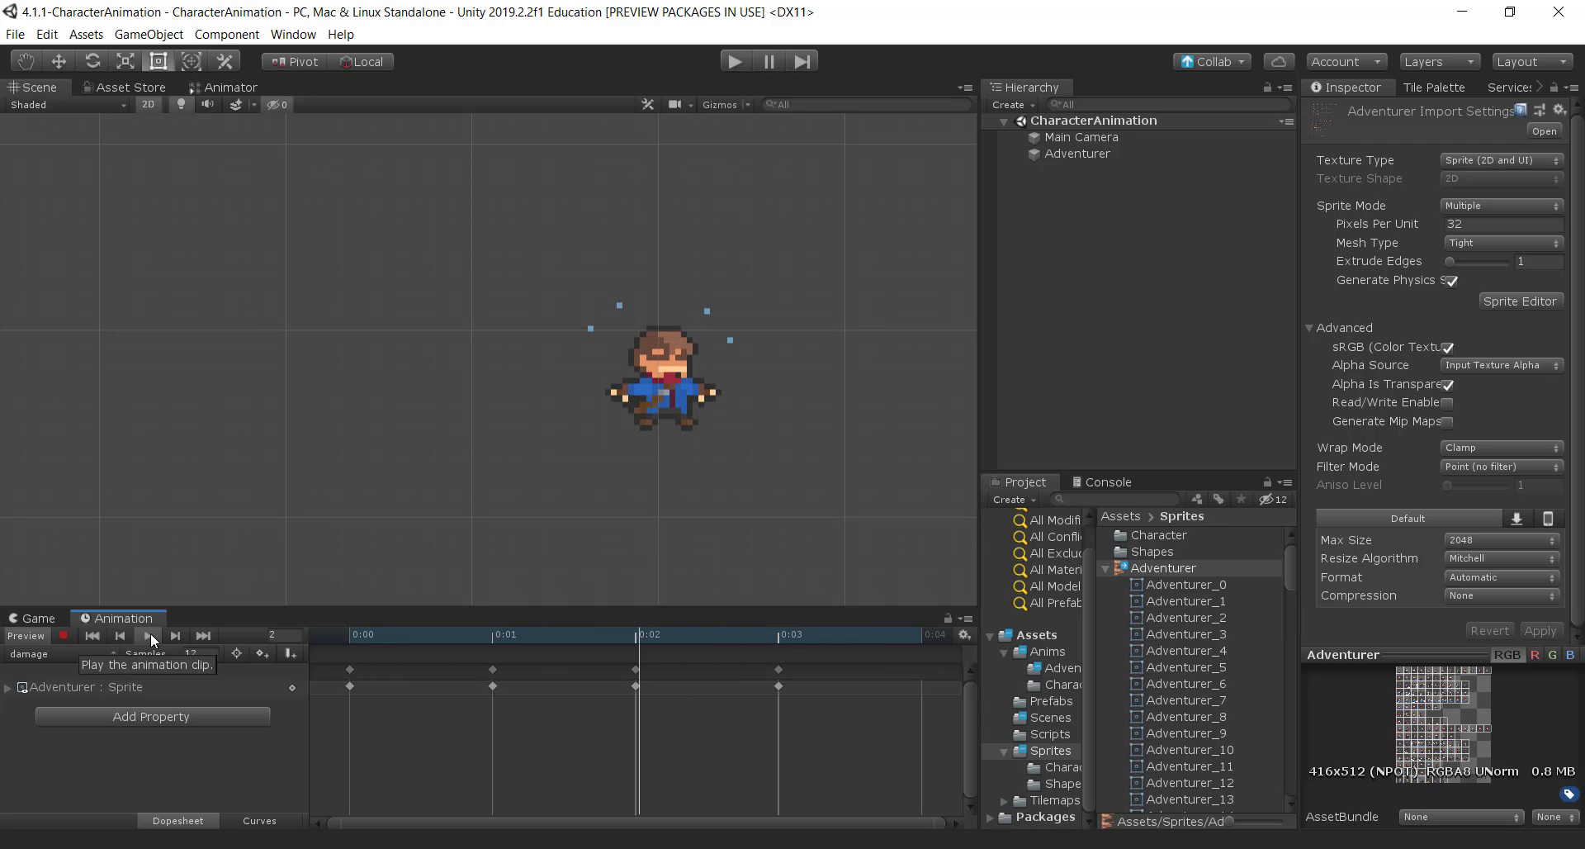
click(150, 633)
Preview the death, jump and run clips one after another.
click(67, 653)
click(50, 690)
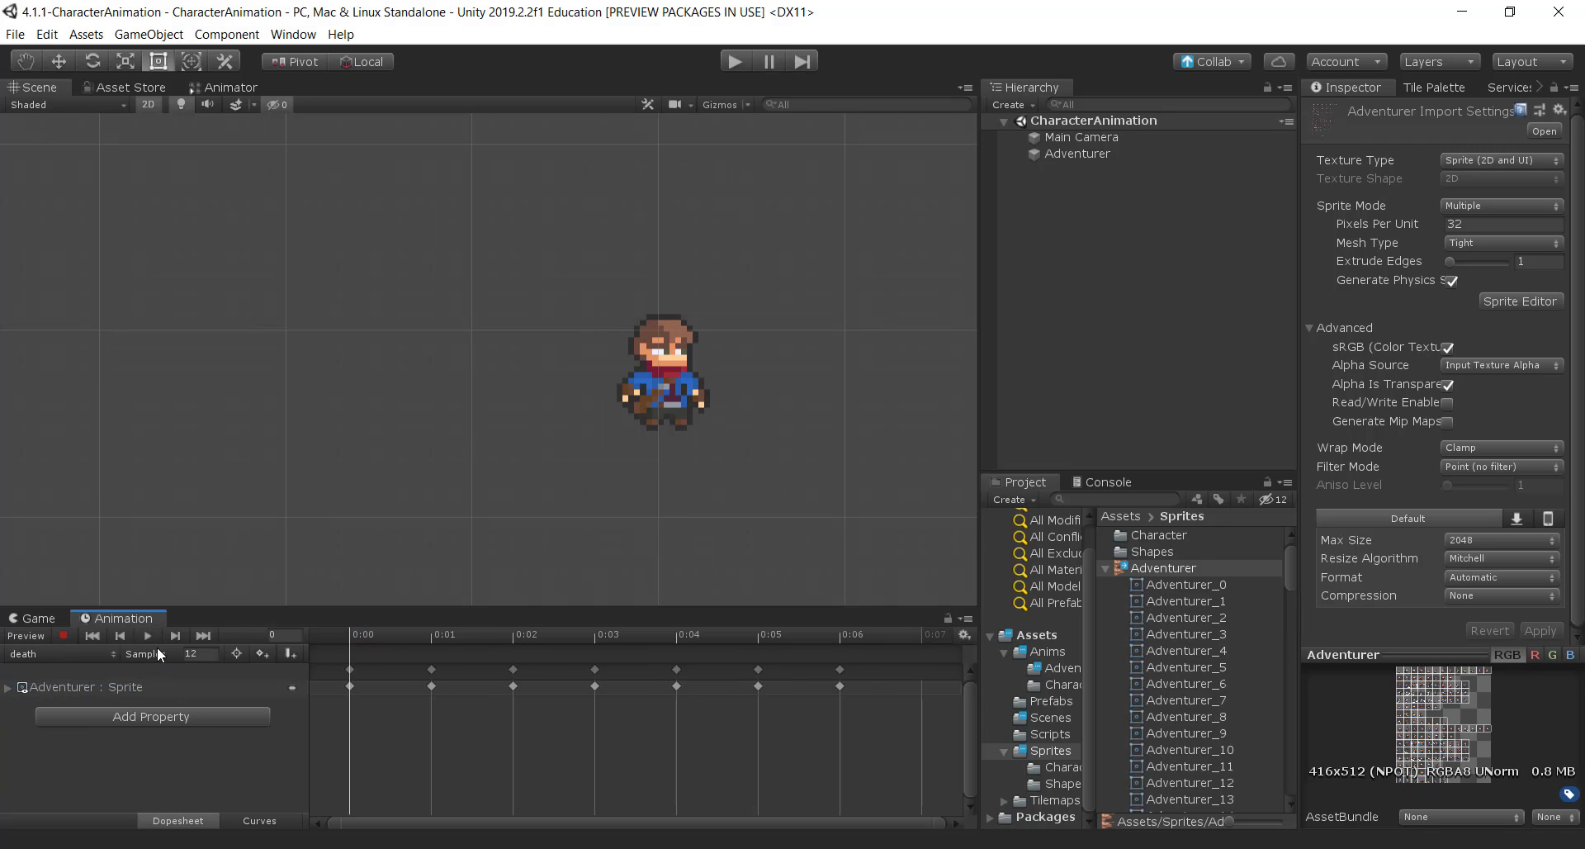
click(150, 636)
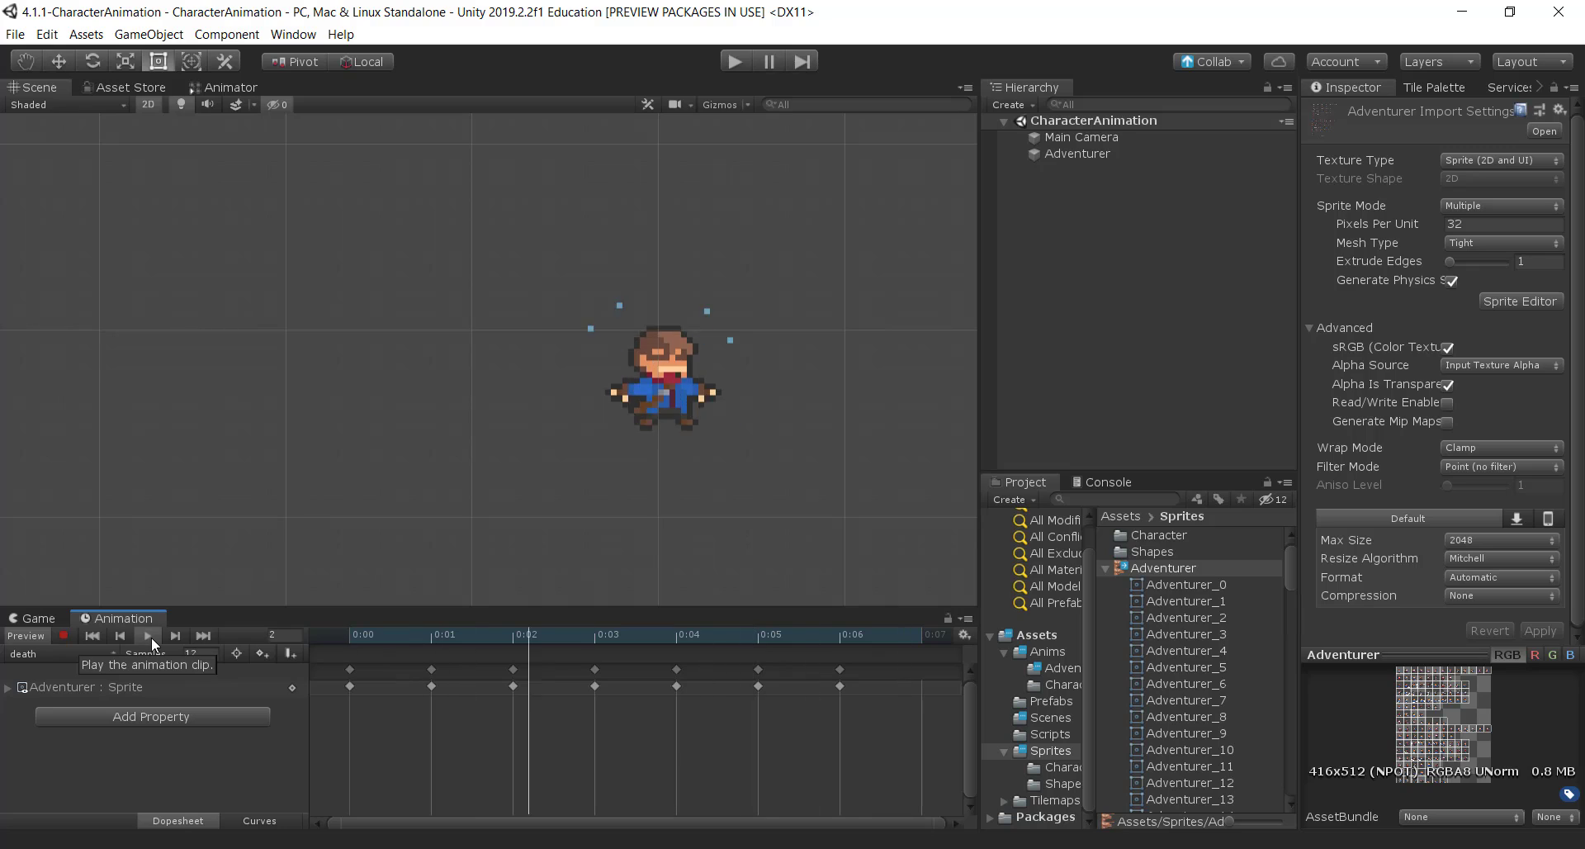
click(151, 636)
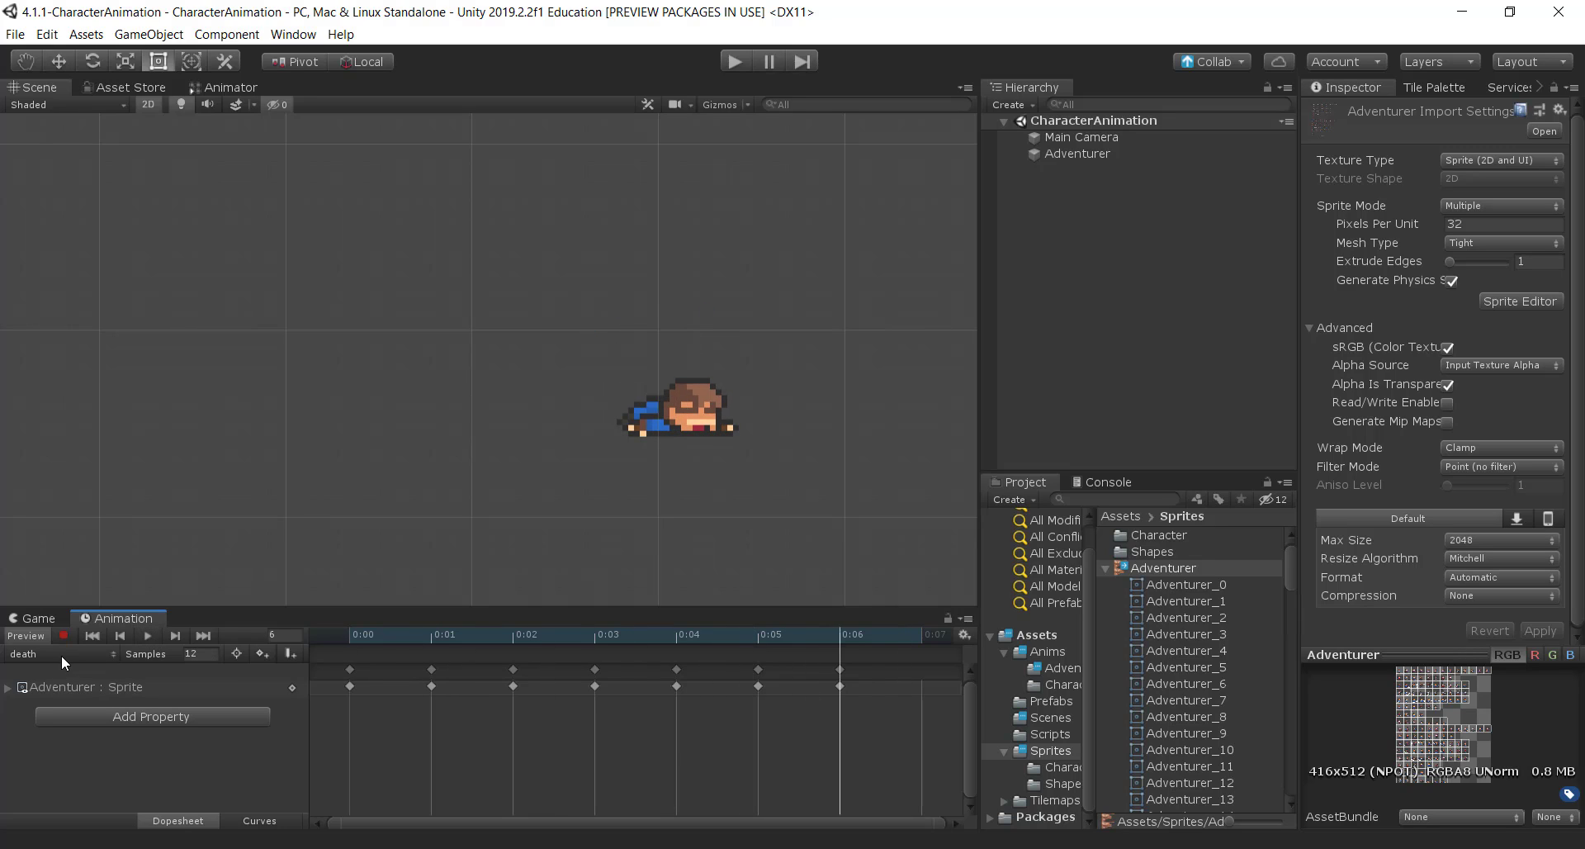
click(61, 655)
click(71, 731)
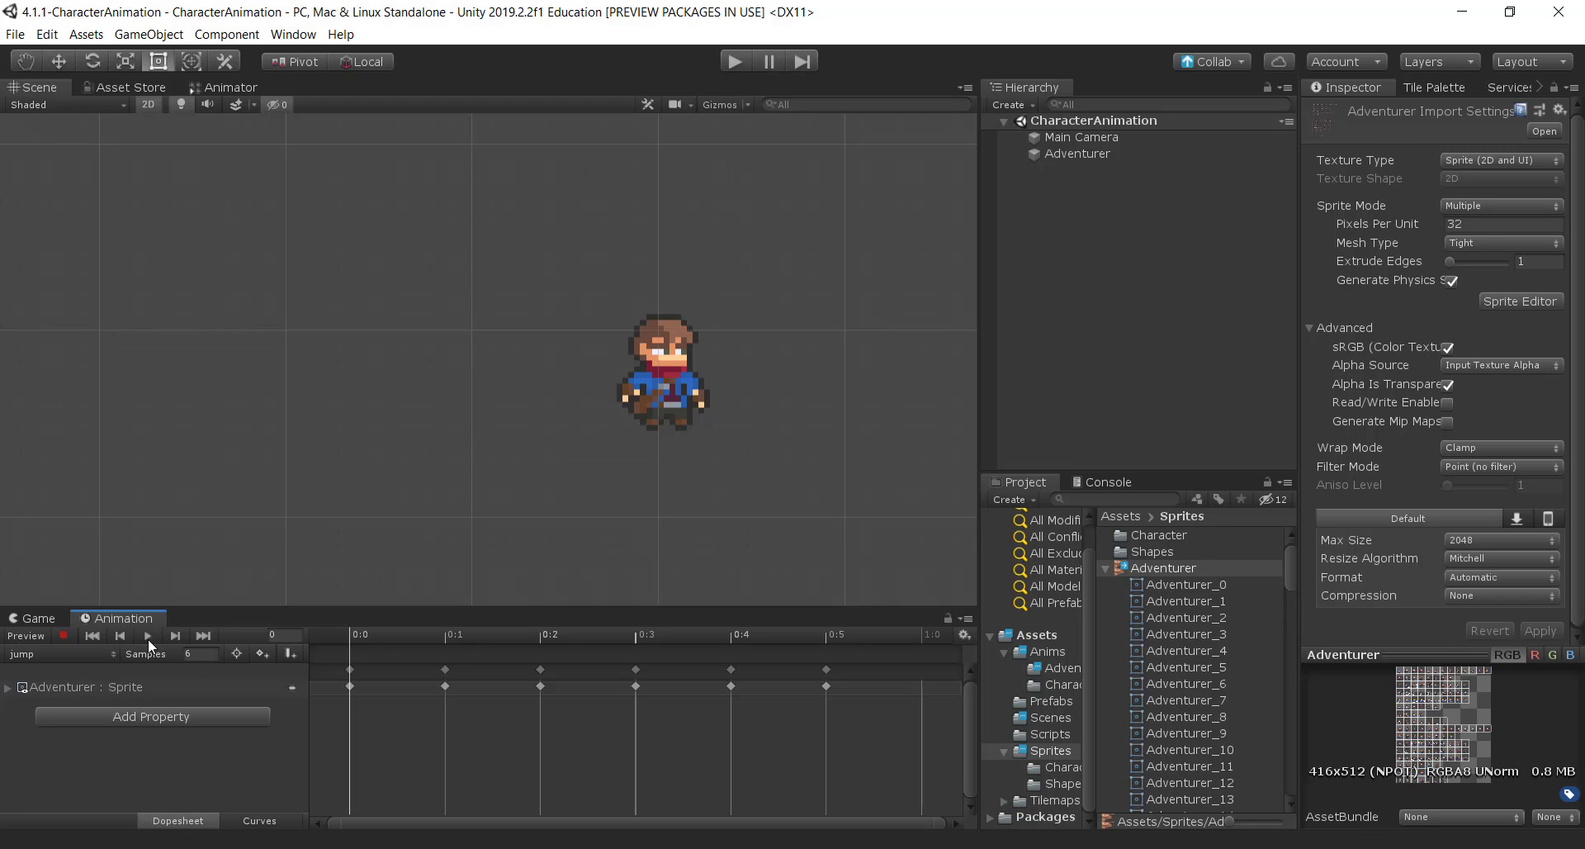
click(149, 638)
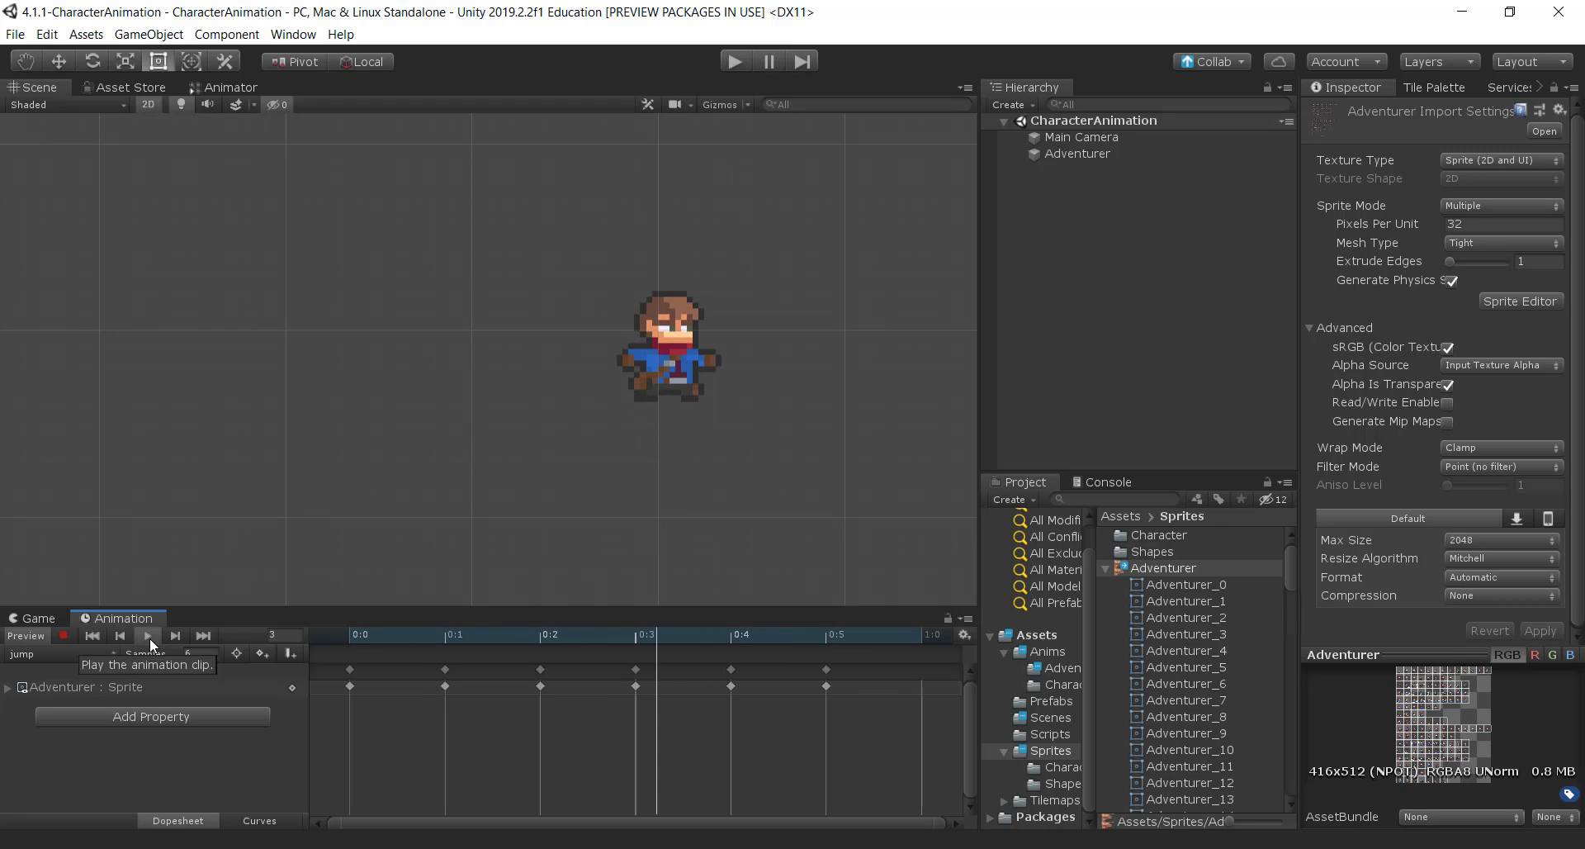
click(148, 636)
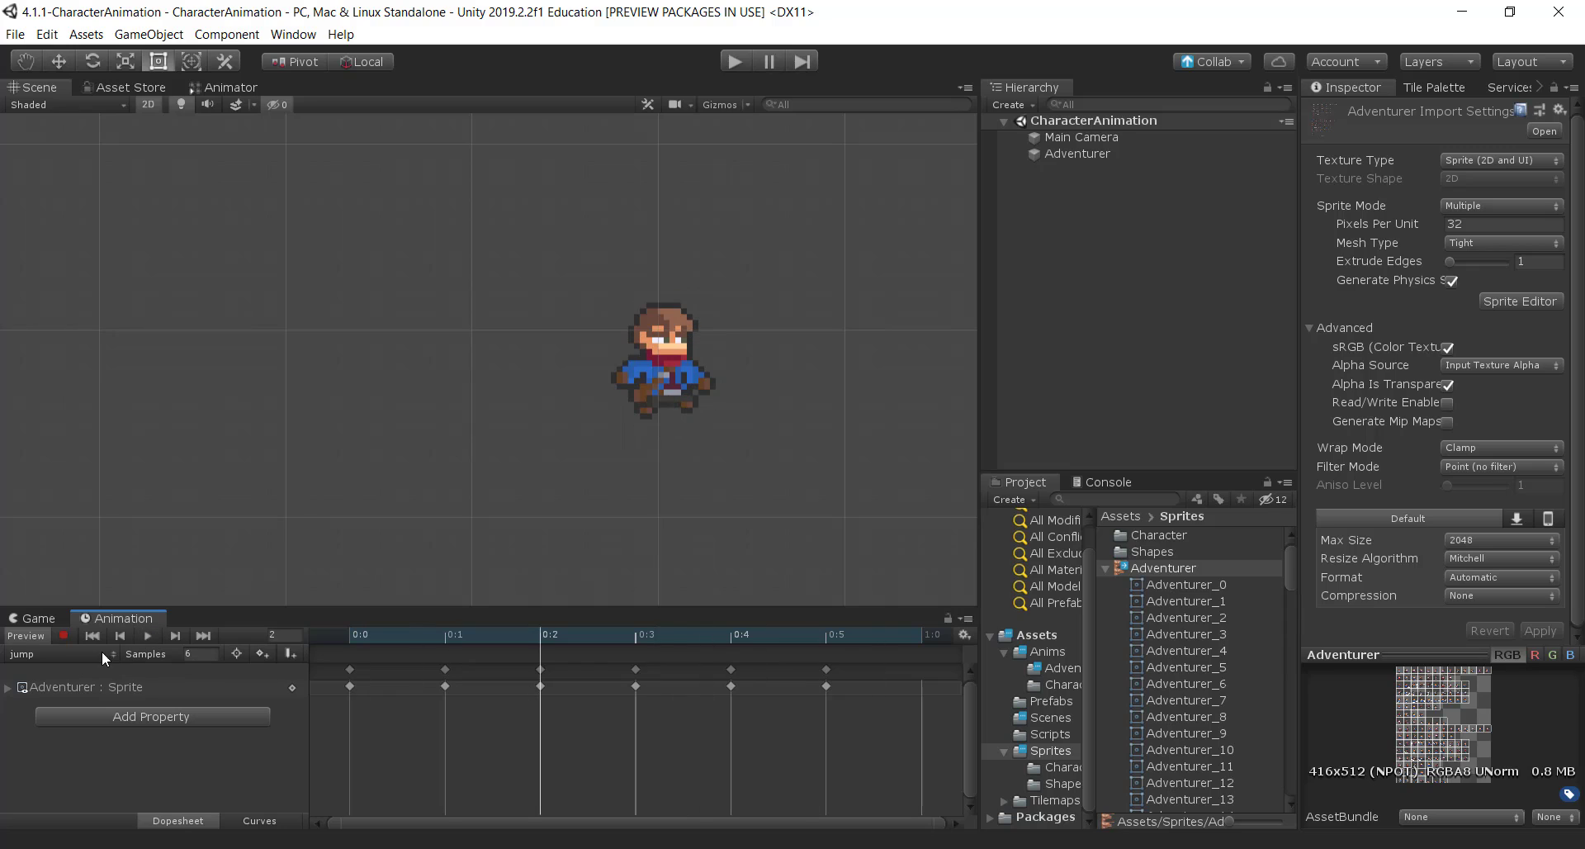
click(101, 653)
click(100, 753)
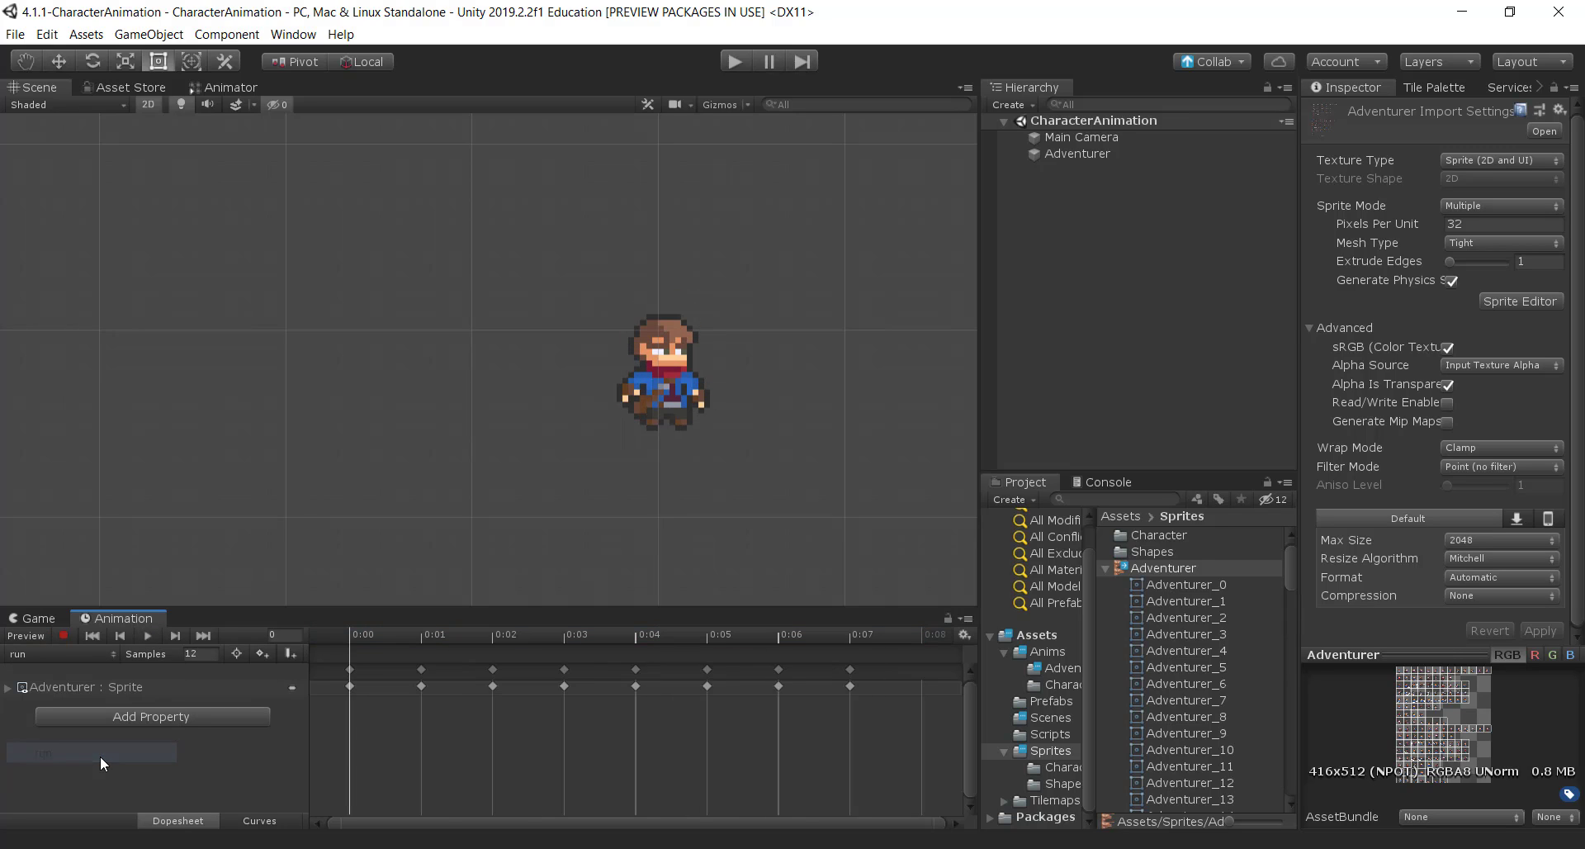
click(147, 634)
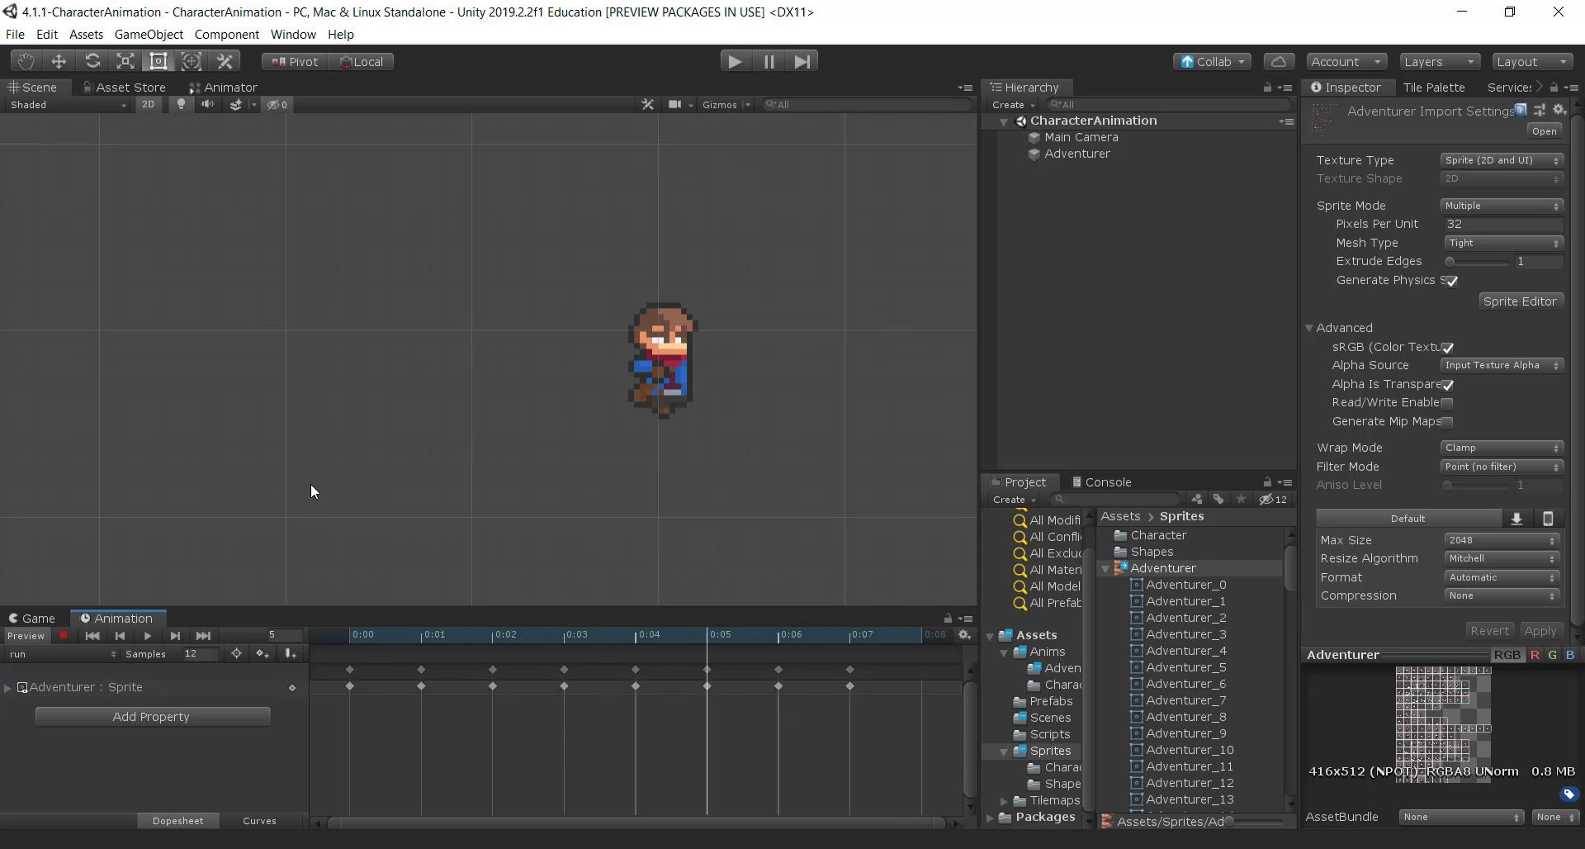
Return to the Animator graph and inspect the idle state and idle-to-run transition.
click(239, 88)
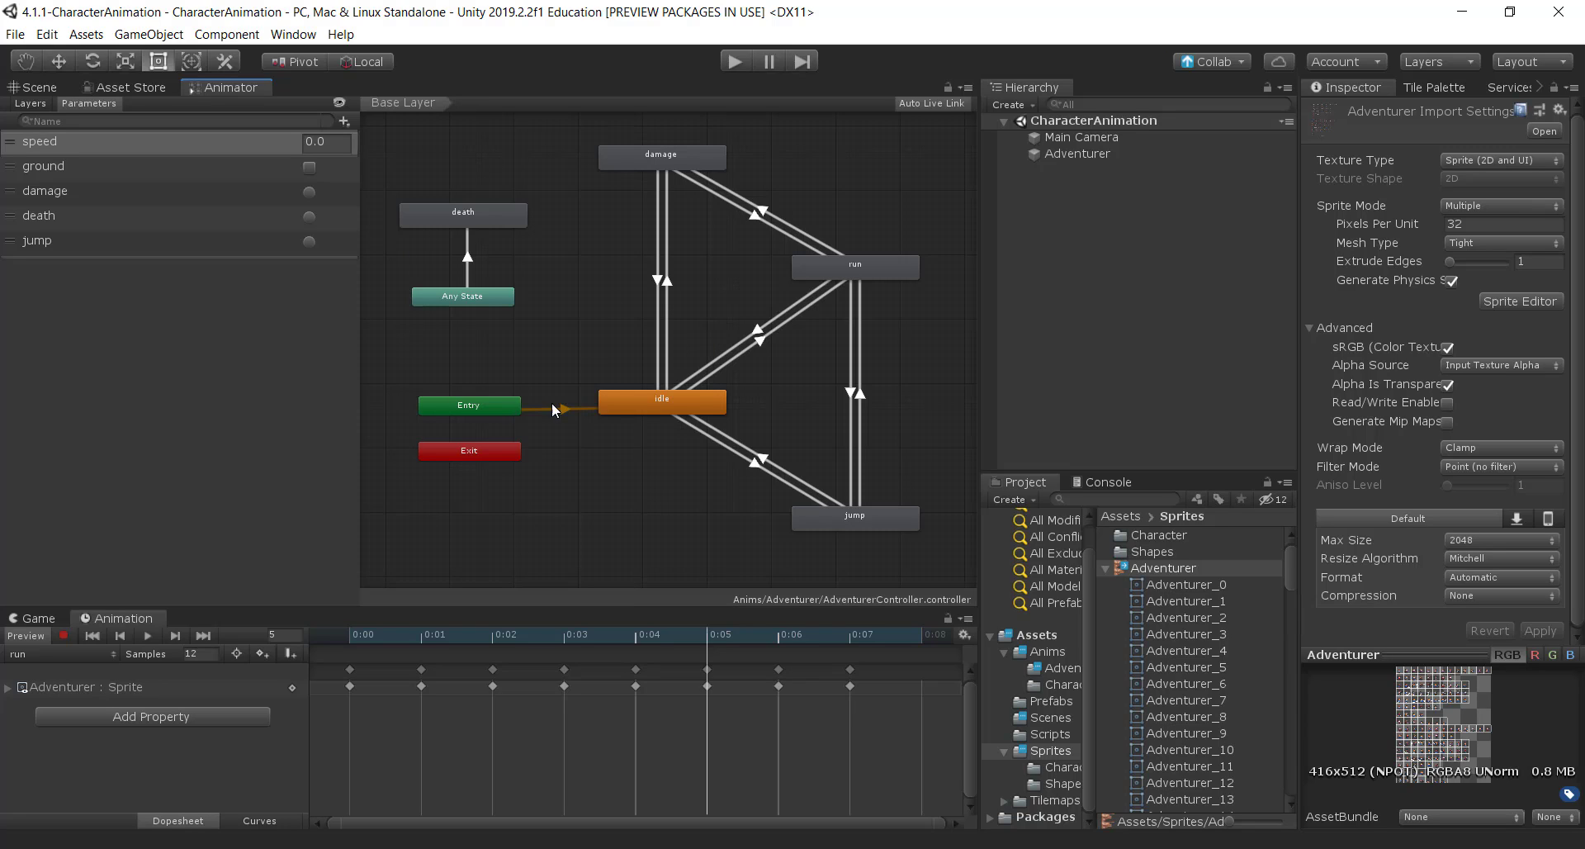
click(677, 401)
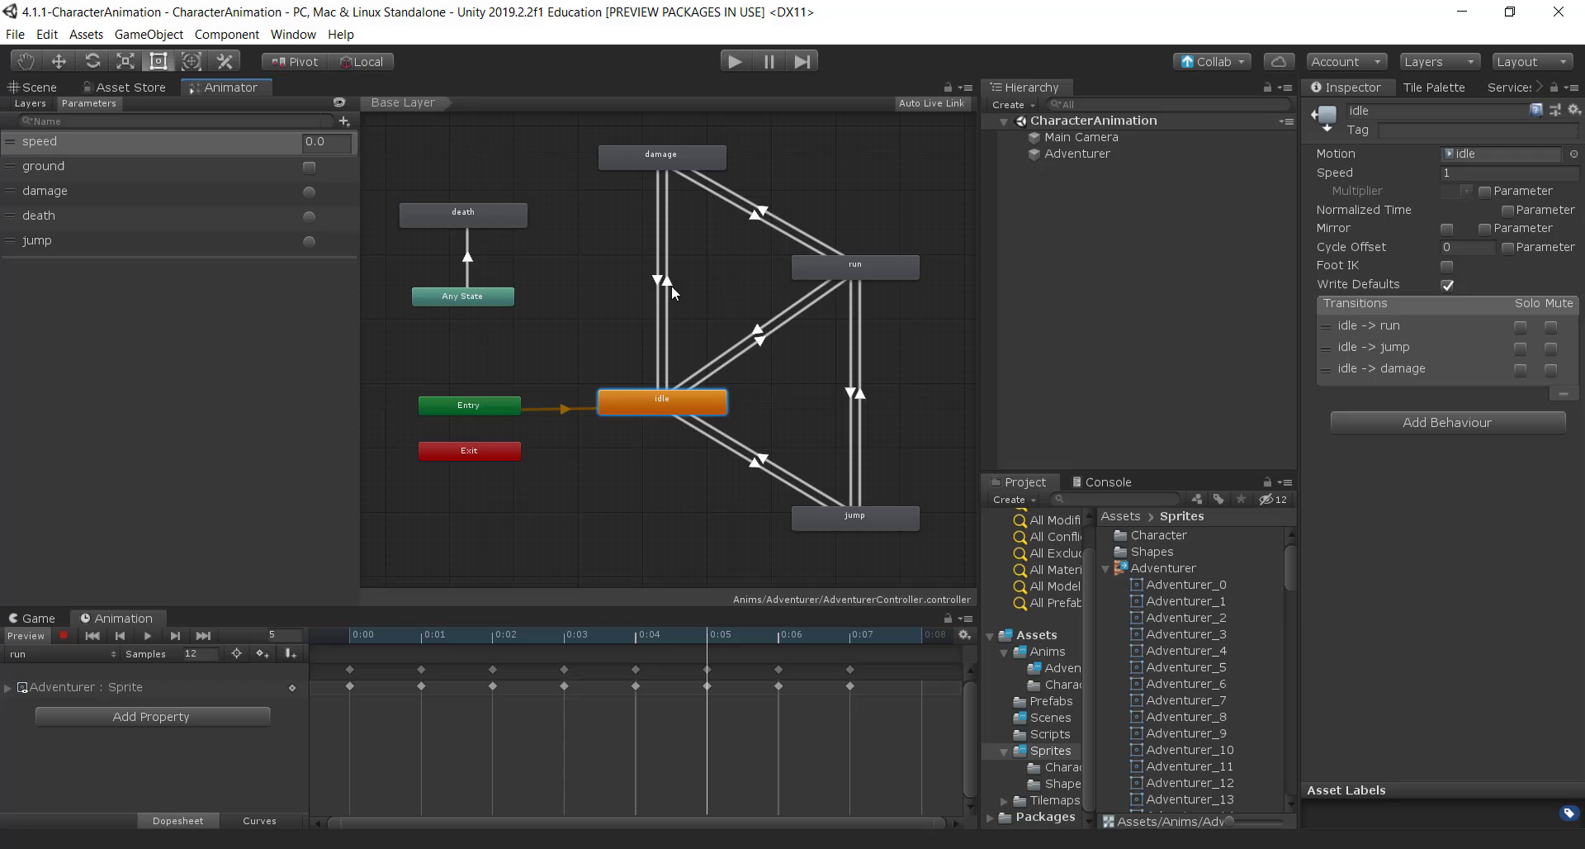
click(759, 339)
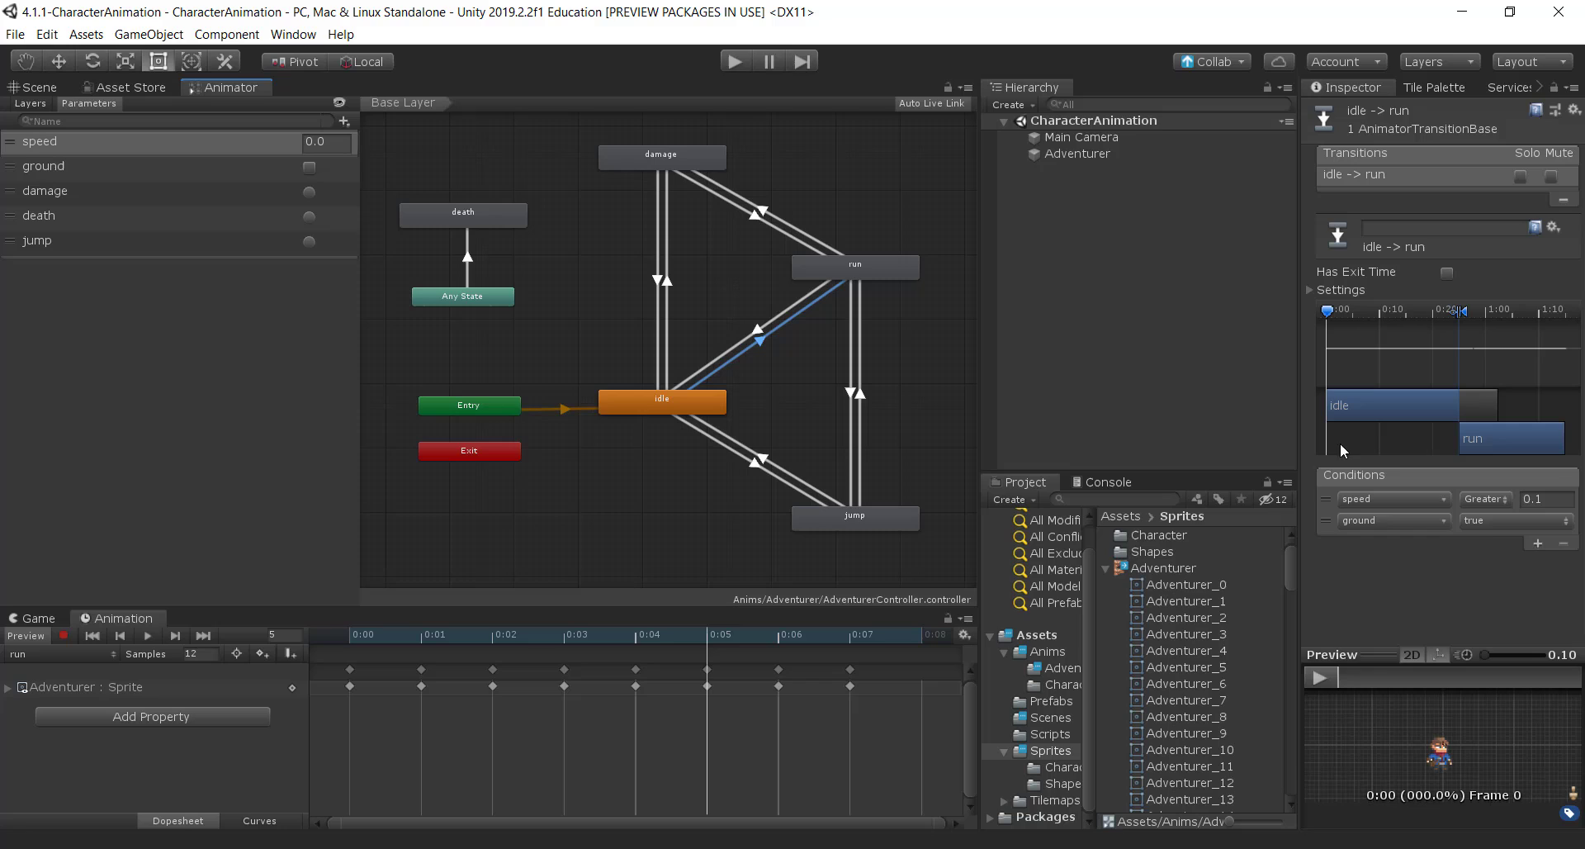
Flip idle-to-run's ground condition to false and back to true, then review run-to-idle and idle-to-jump.
click(1488, 520)
click(1486, 561)
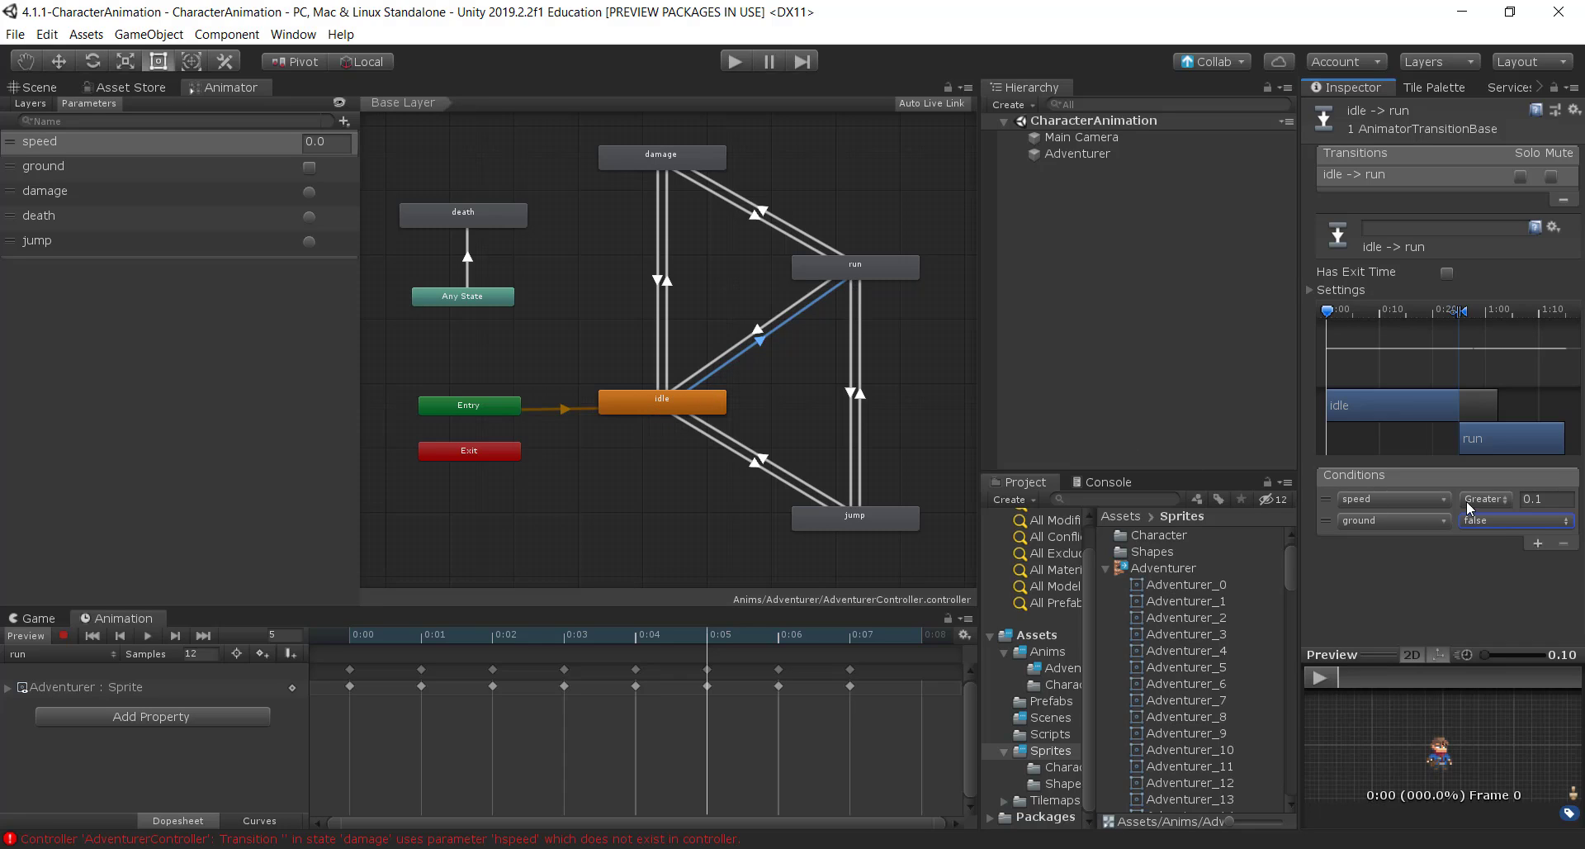
click(1499, 520)
click(1478, 535)
click(757, 329)
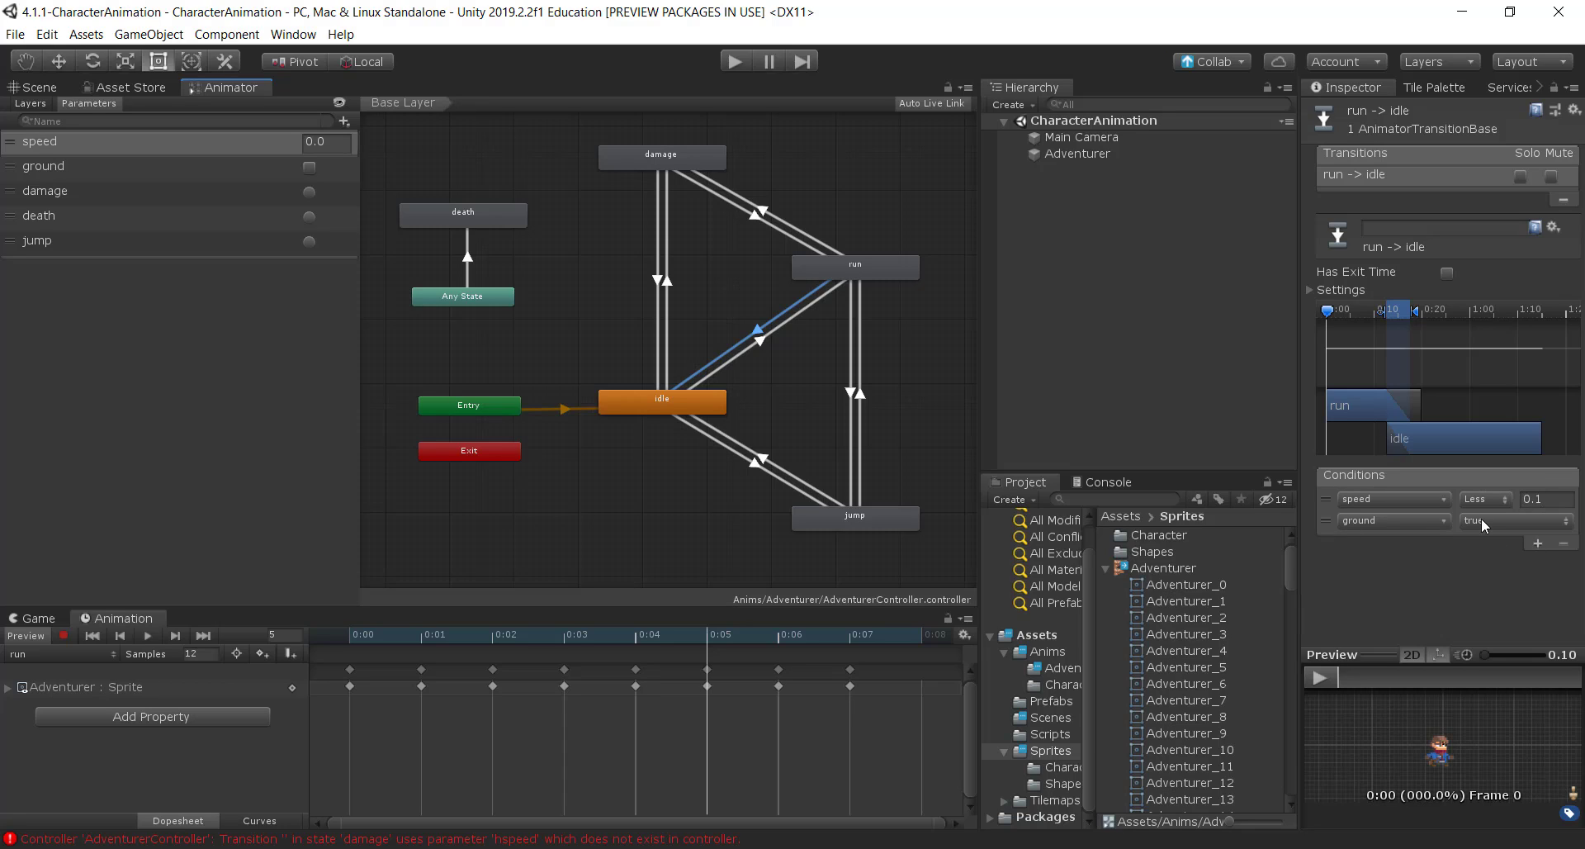
click(755, 469)
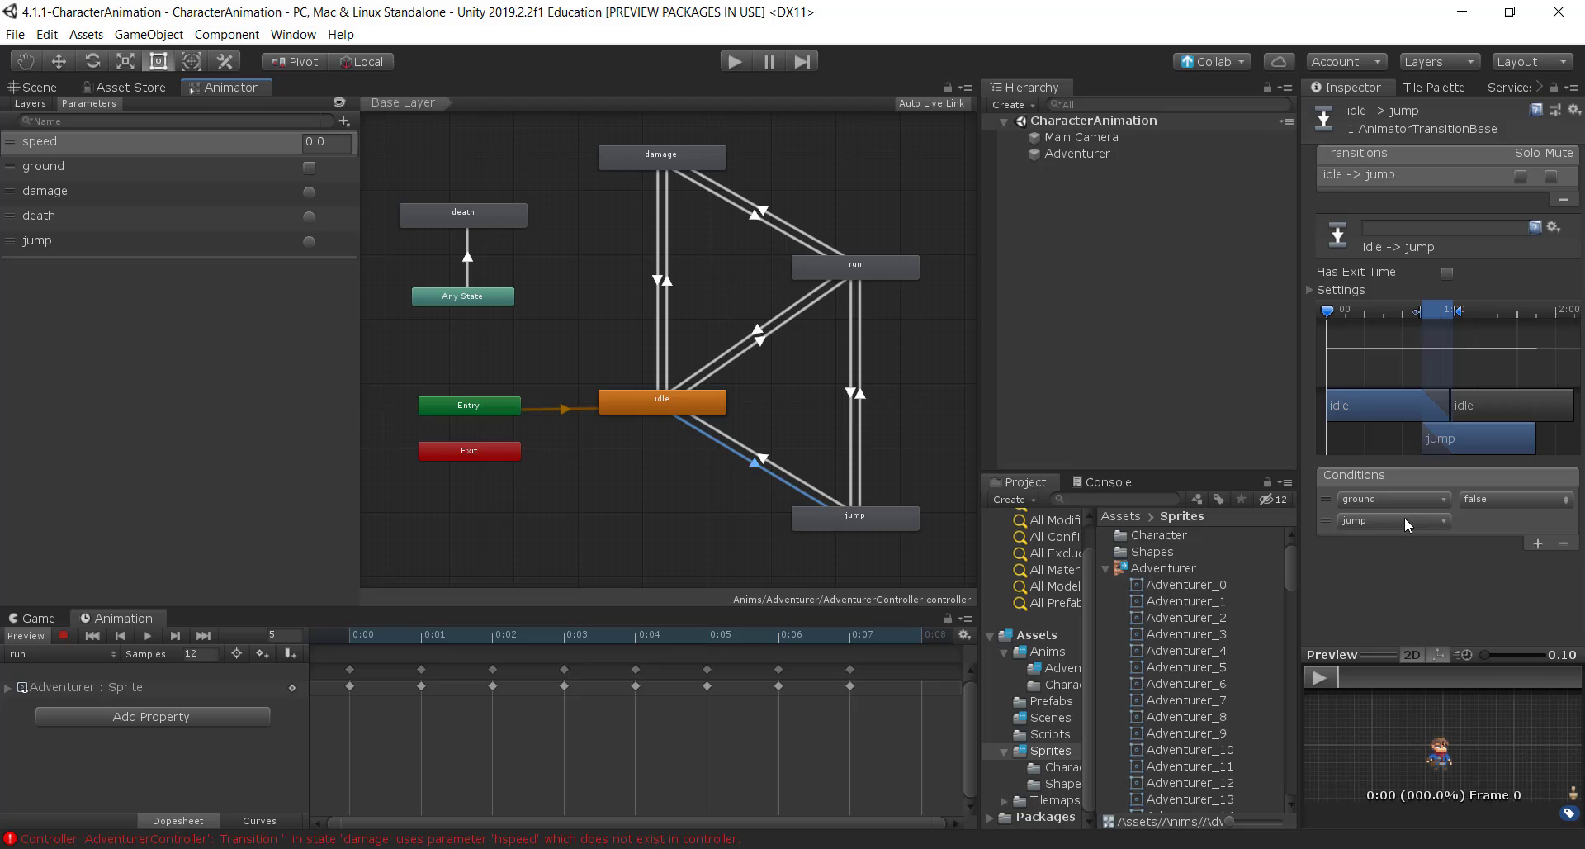
Inspect jump-to-idle, run-to-jump and jump-to-run, the last requiring ground true and speed Greater 0.
click(764, 459)
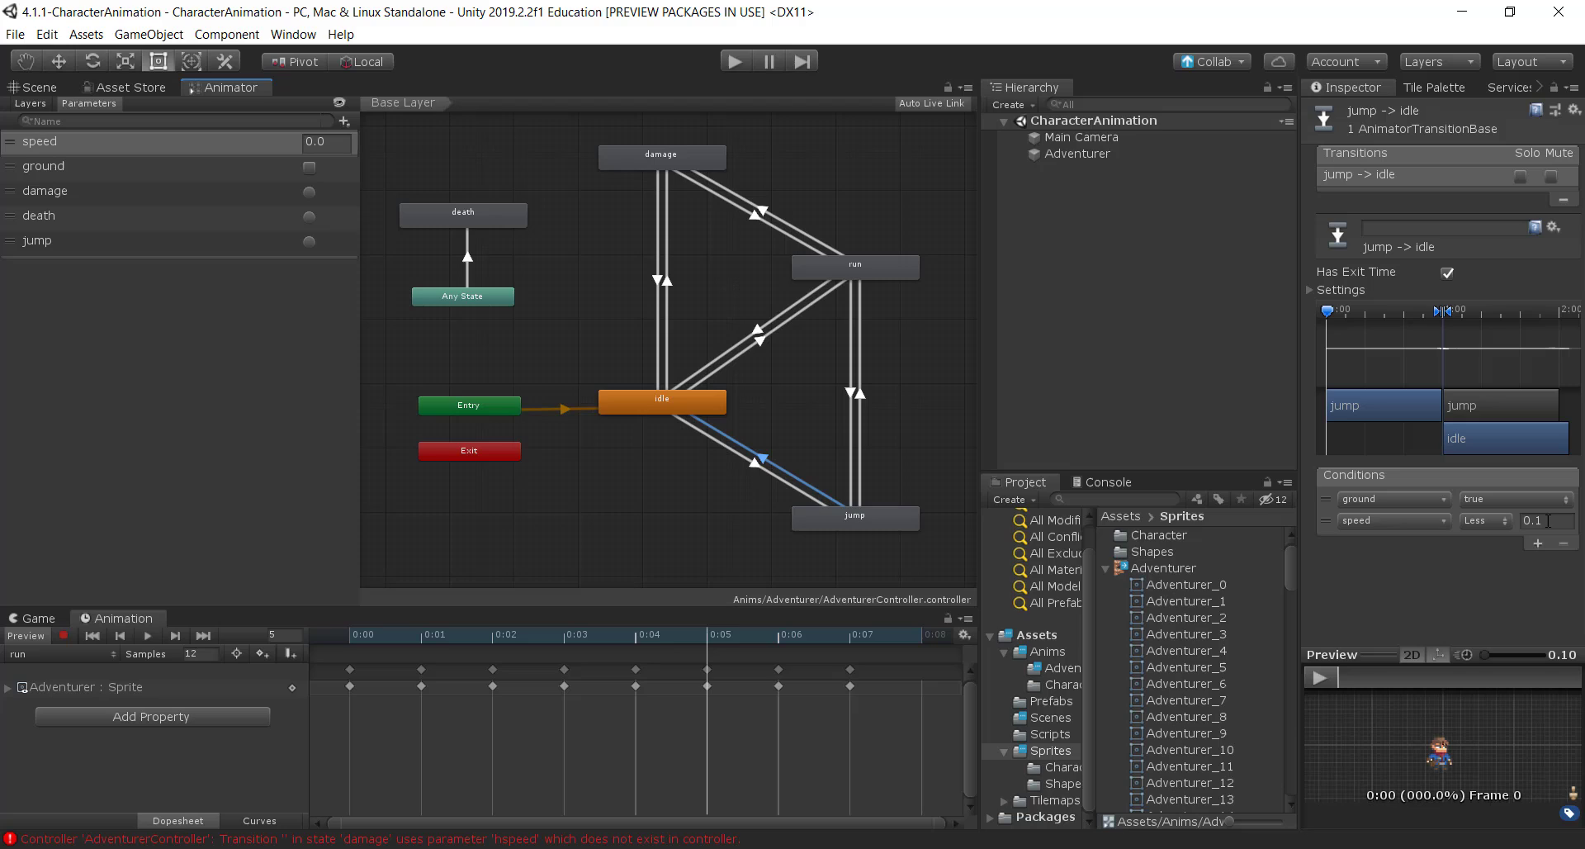
click(851, 393)
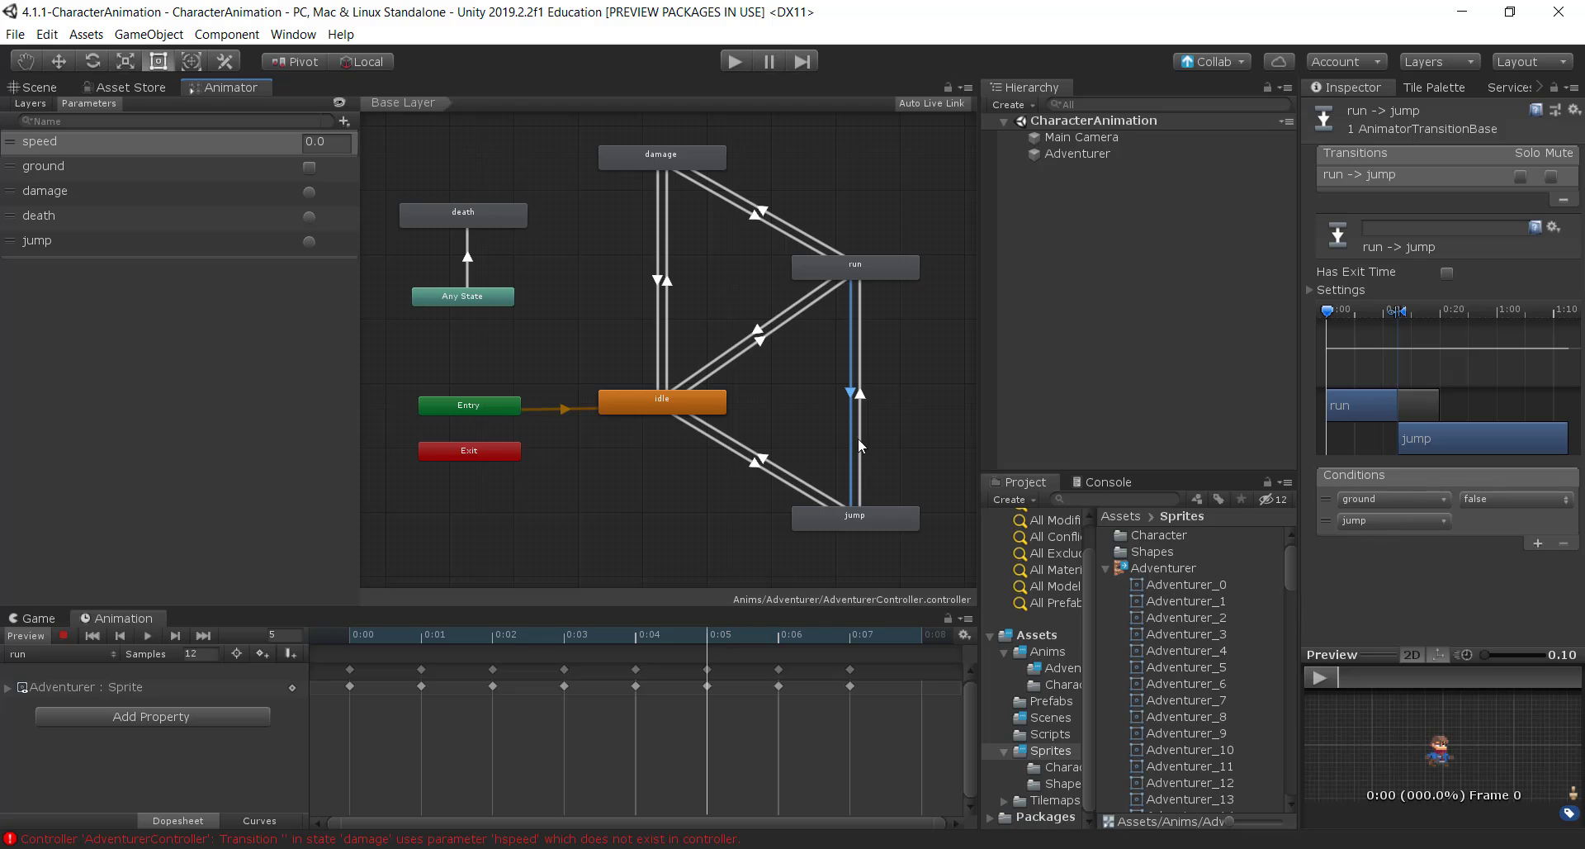
click(859, 409)
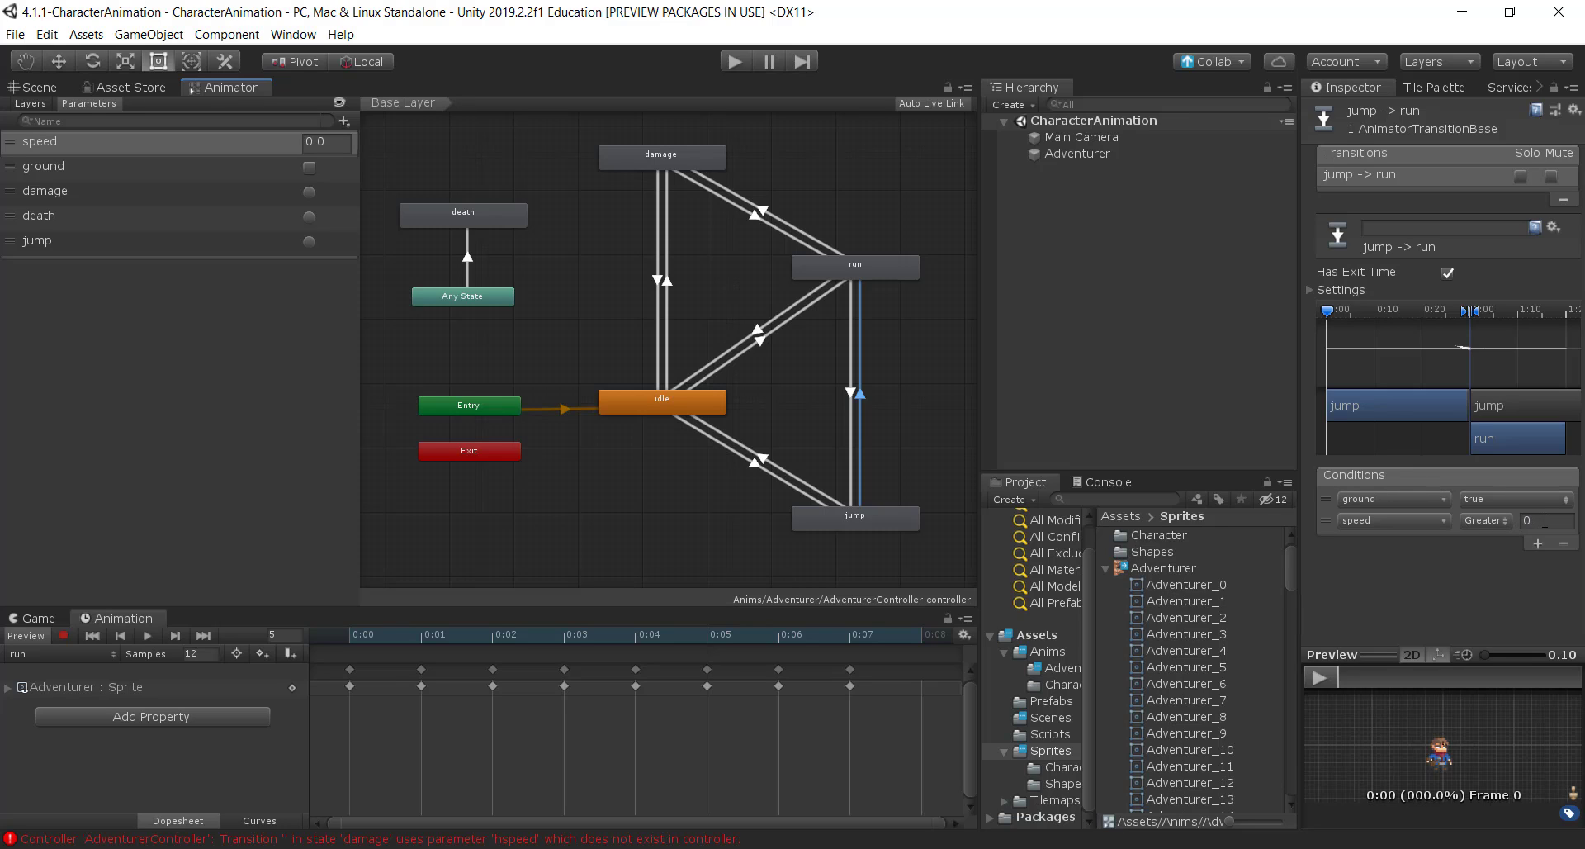
Look over idle's transitions and the idle-to-damage, damage-to-idle and damage-to-run transitions.
click(662, 402)
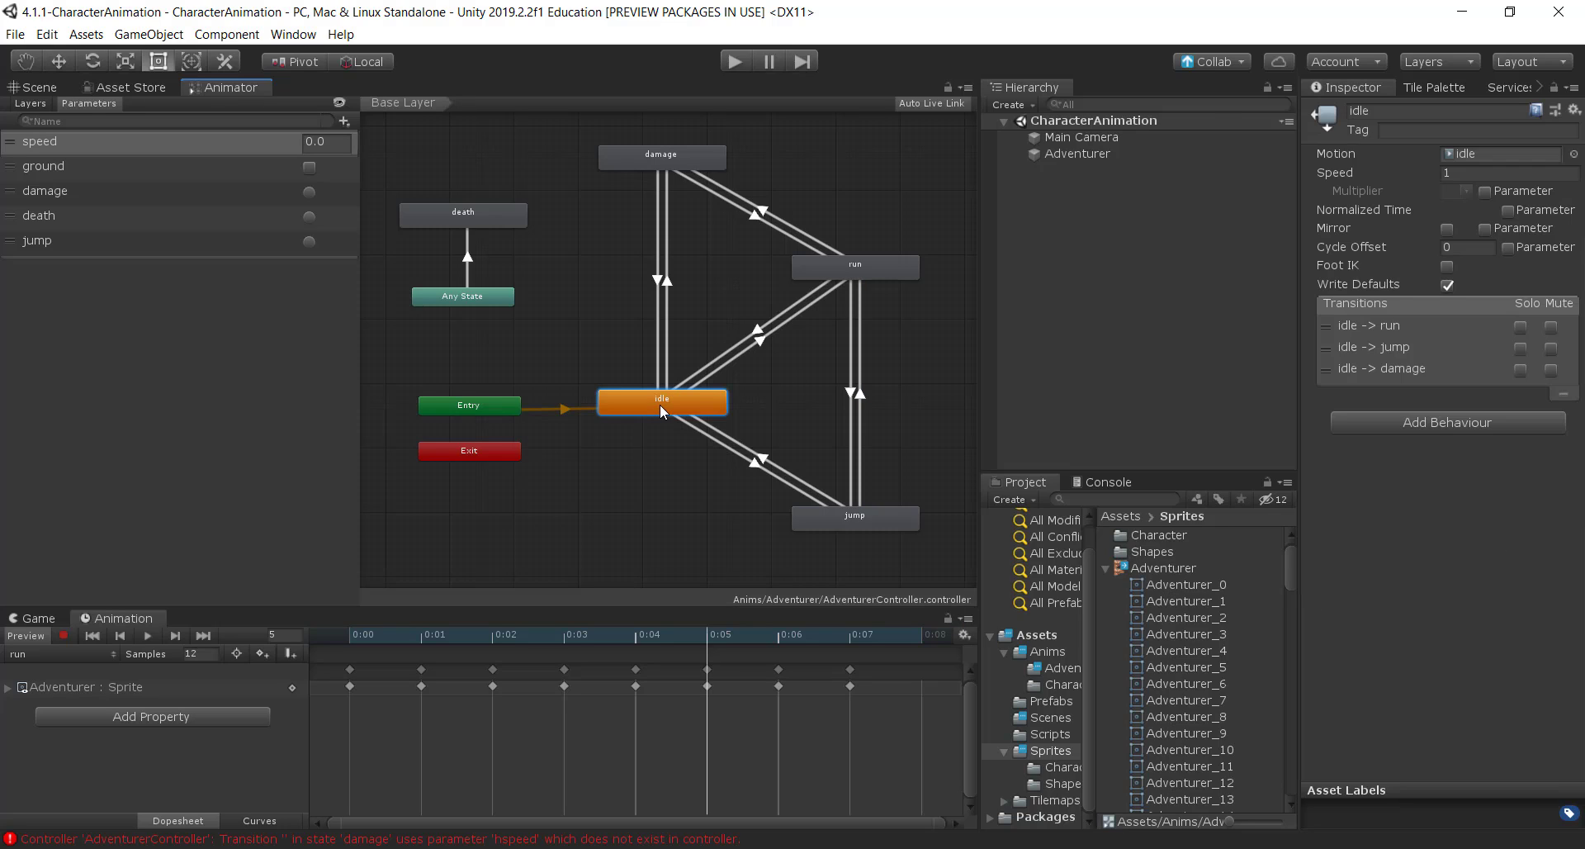
click(670, 287)
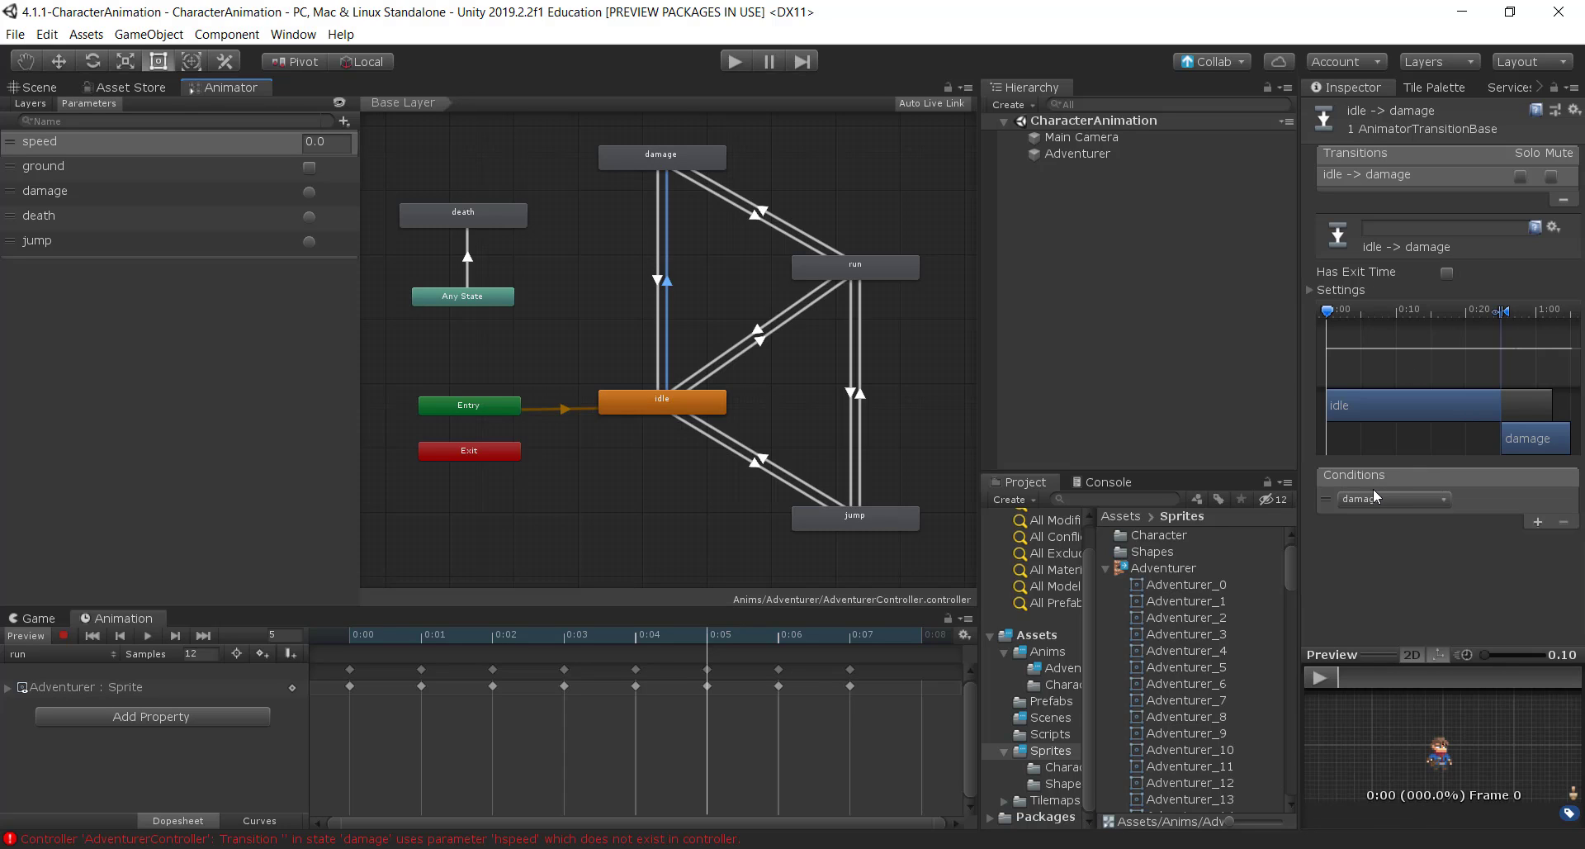
click(658, 281)
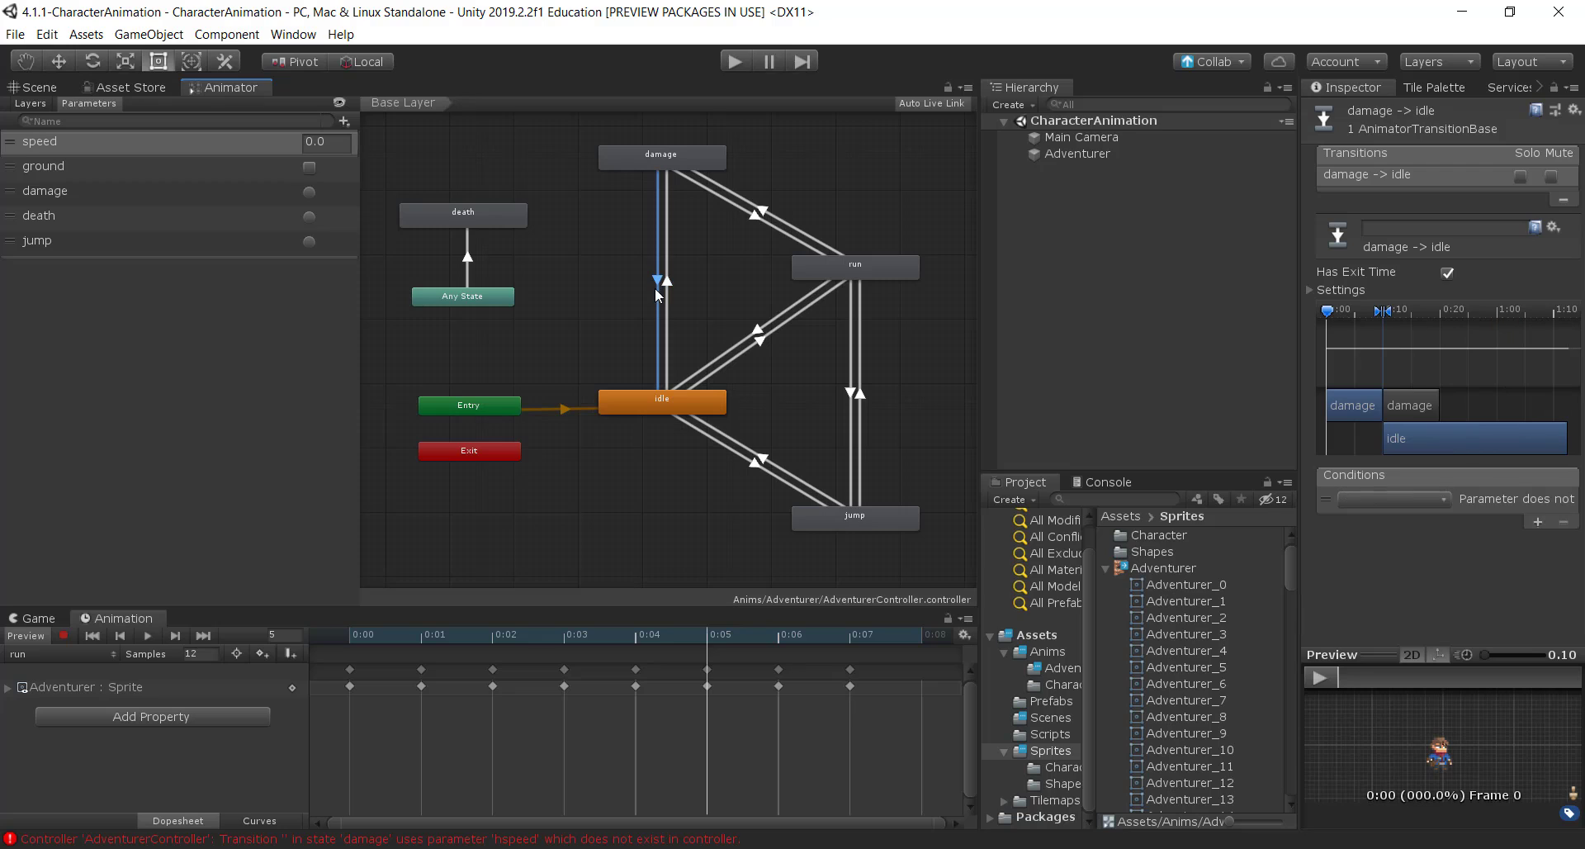
click(1434, 497)
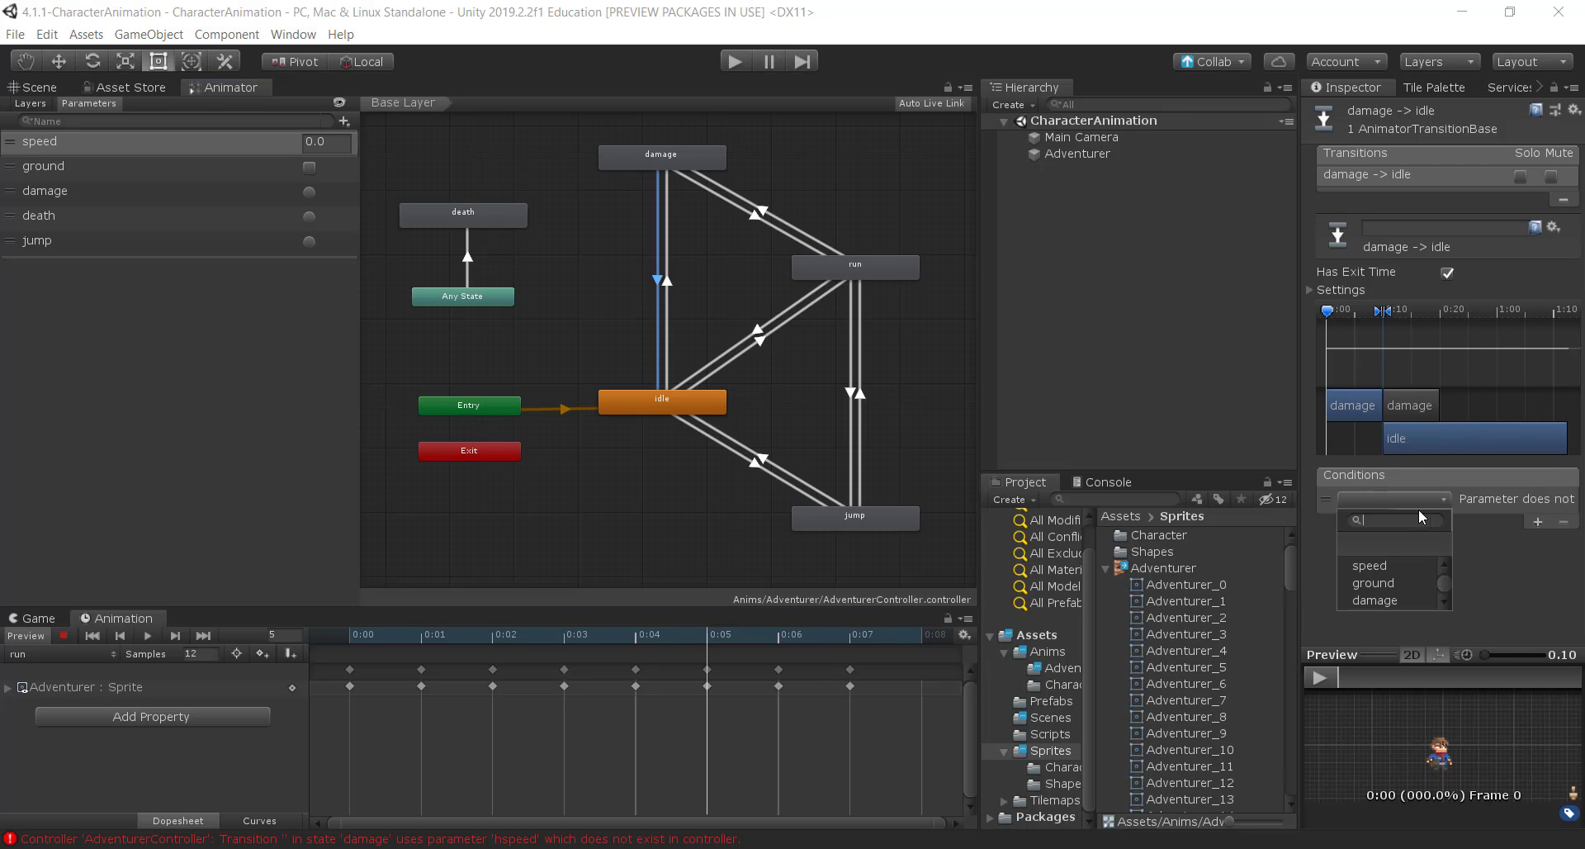
click(1522, 577)
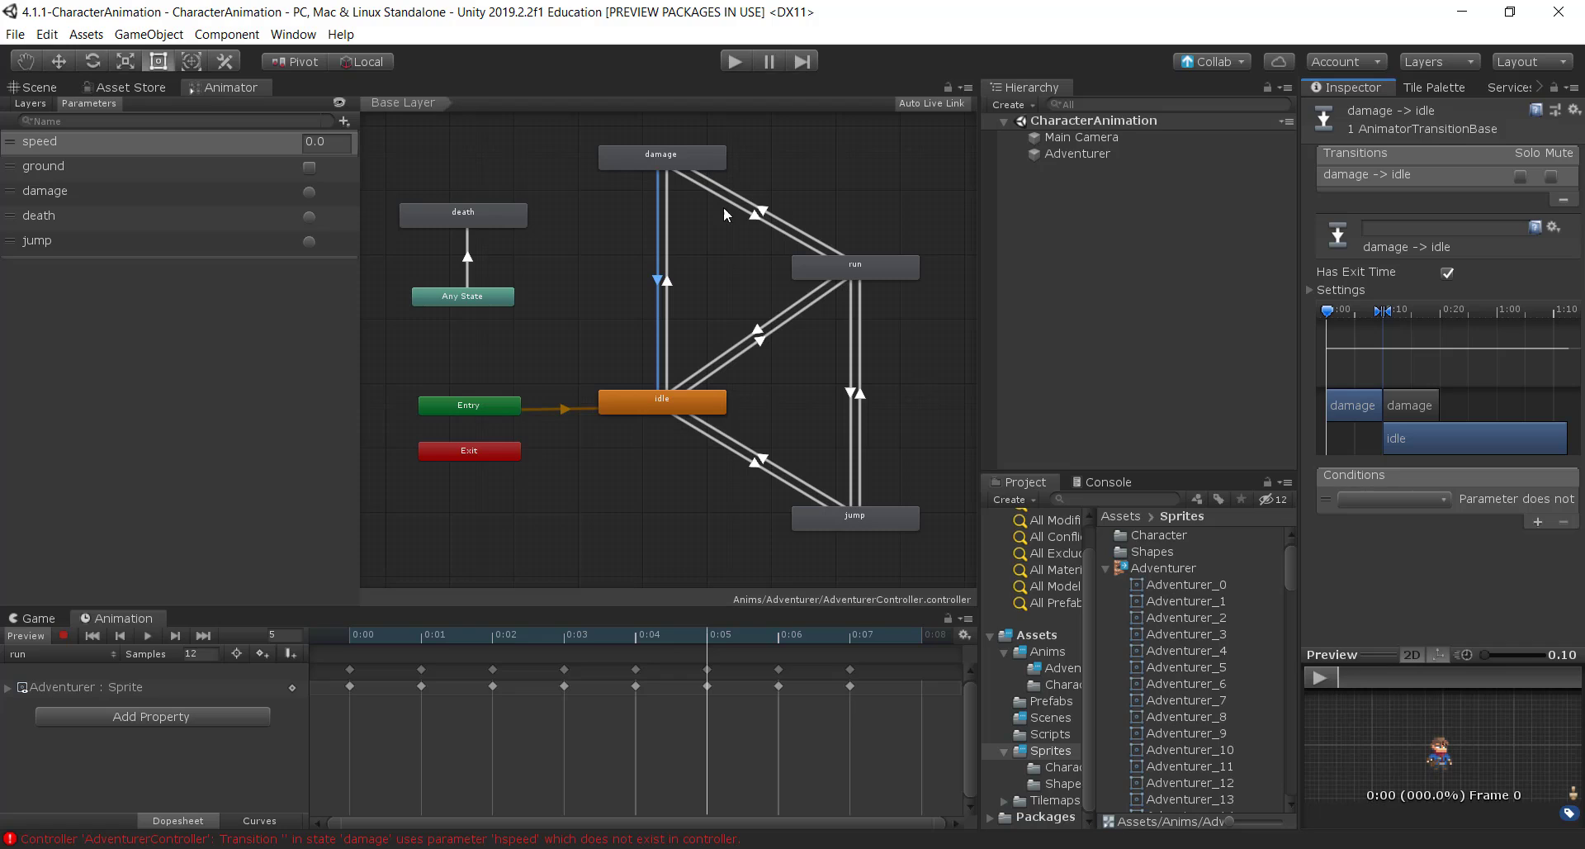
click(752, 220)
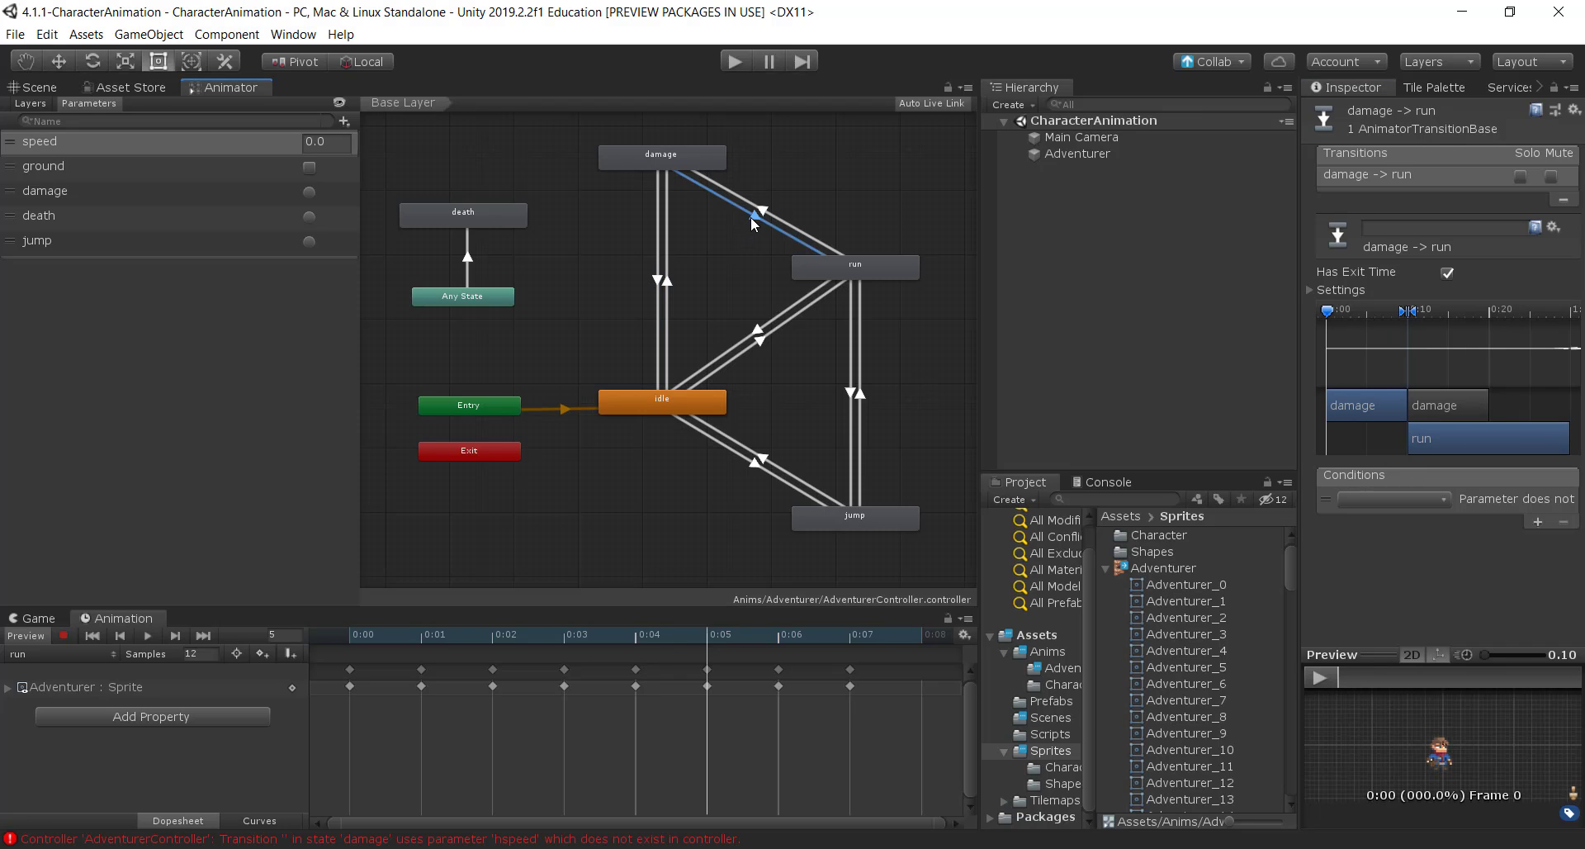
click(659, 281)
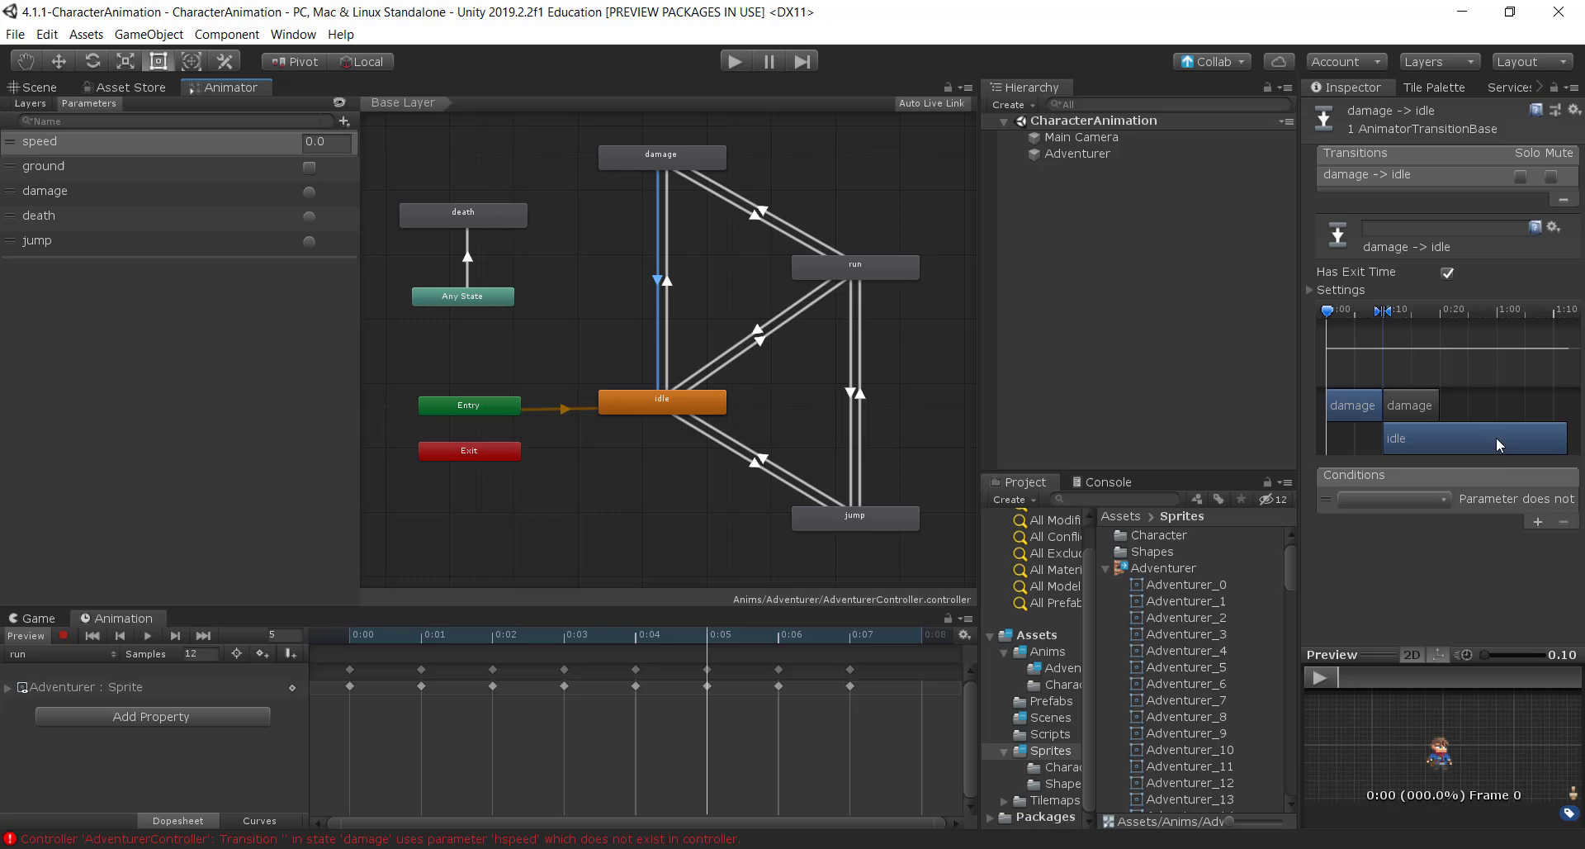
Set the damage-to-idle condition to speed Less 0.1.
click(1433, 502)
click(1417, 561)
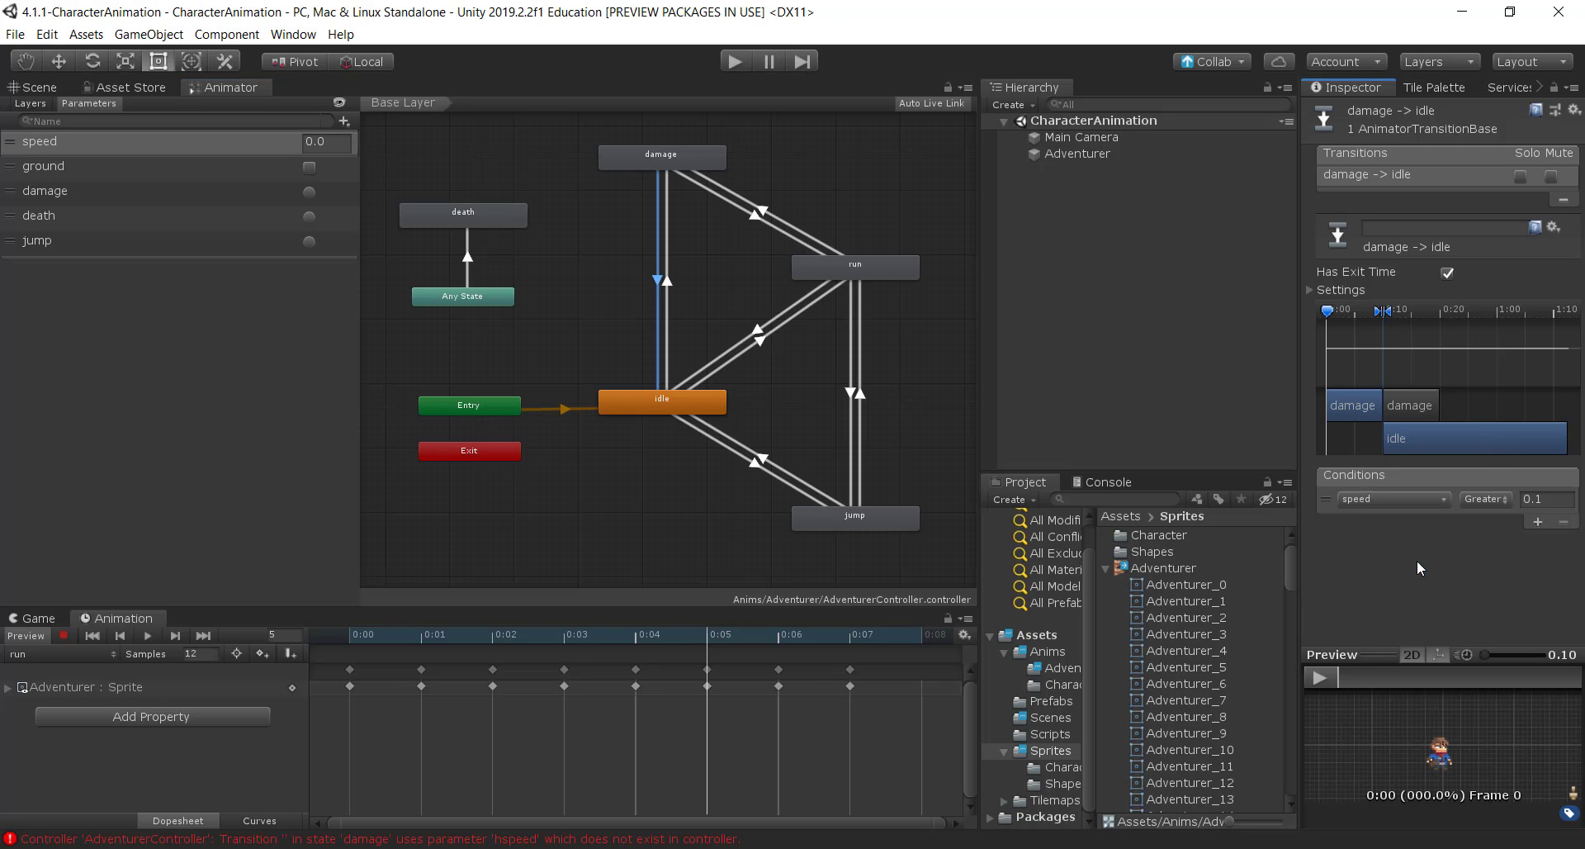
click(1499, 502)
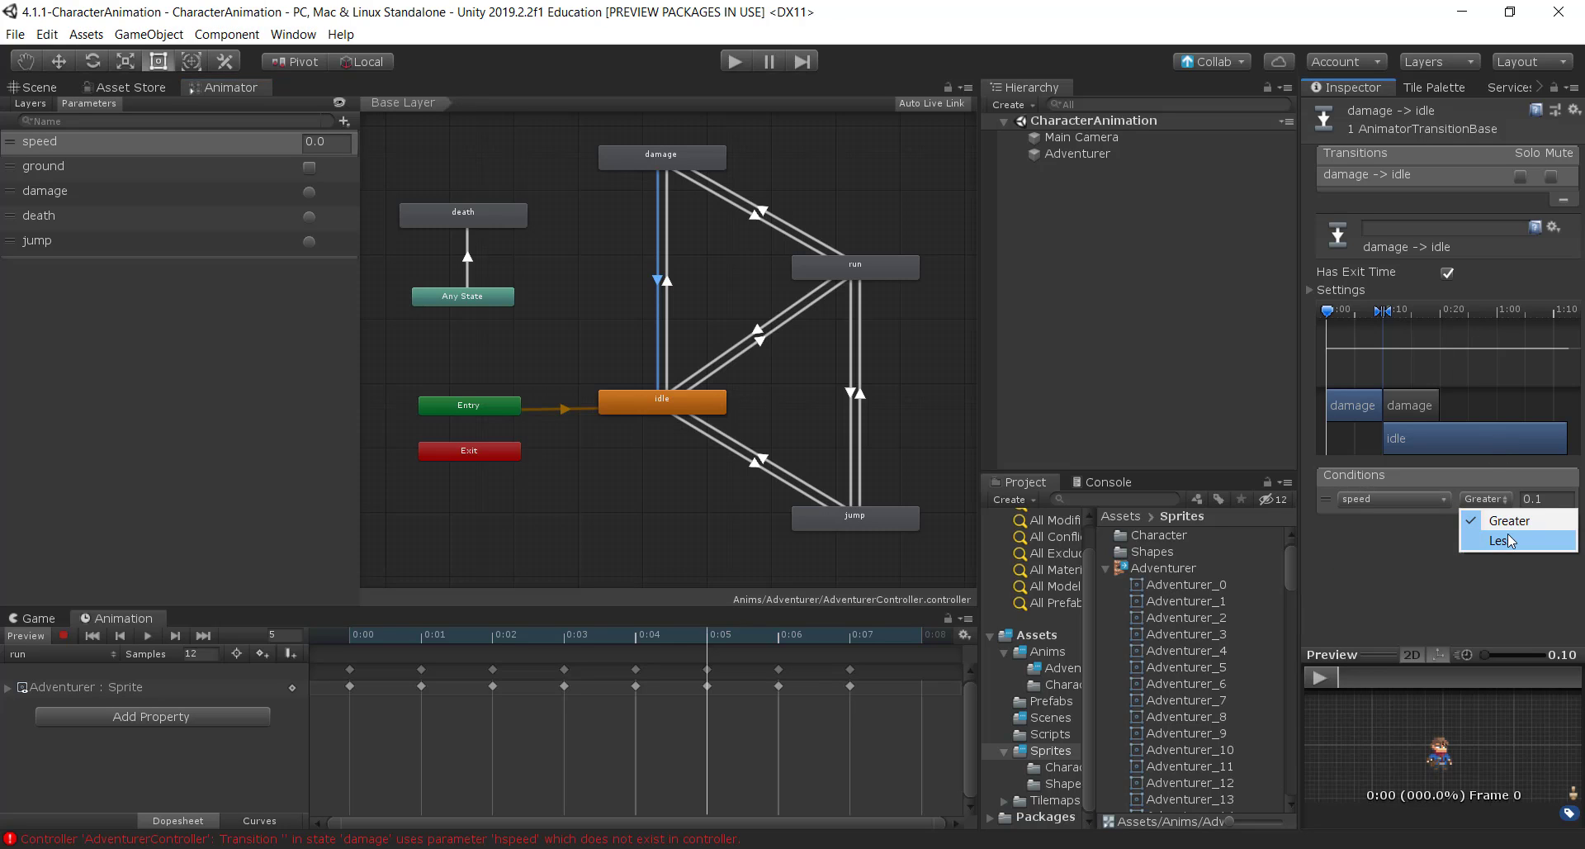
click(1511, 540)
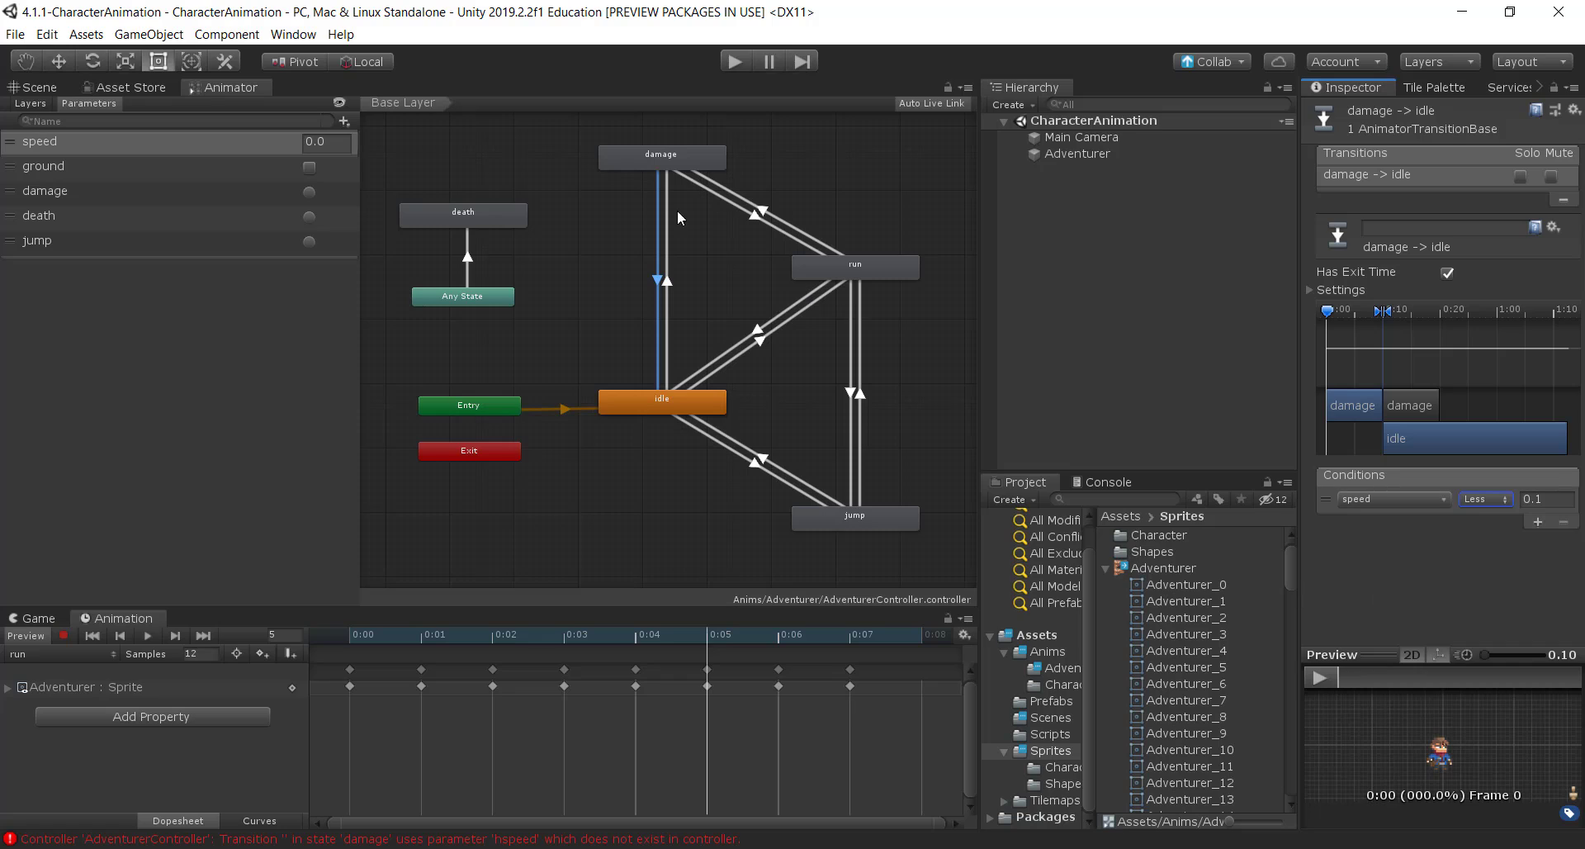
Recheck the damage transitions and set damage-to-run's condition to speed Greater 0.
click(666, 284)
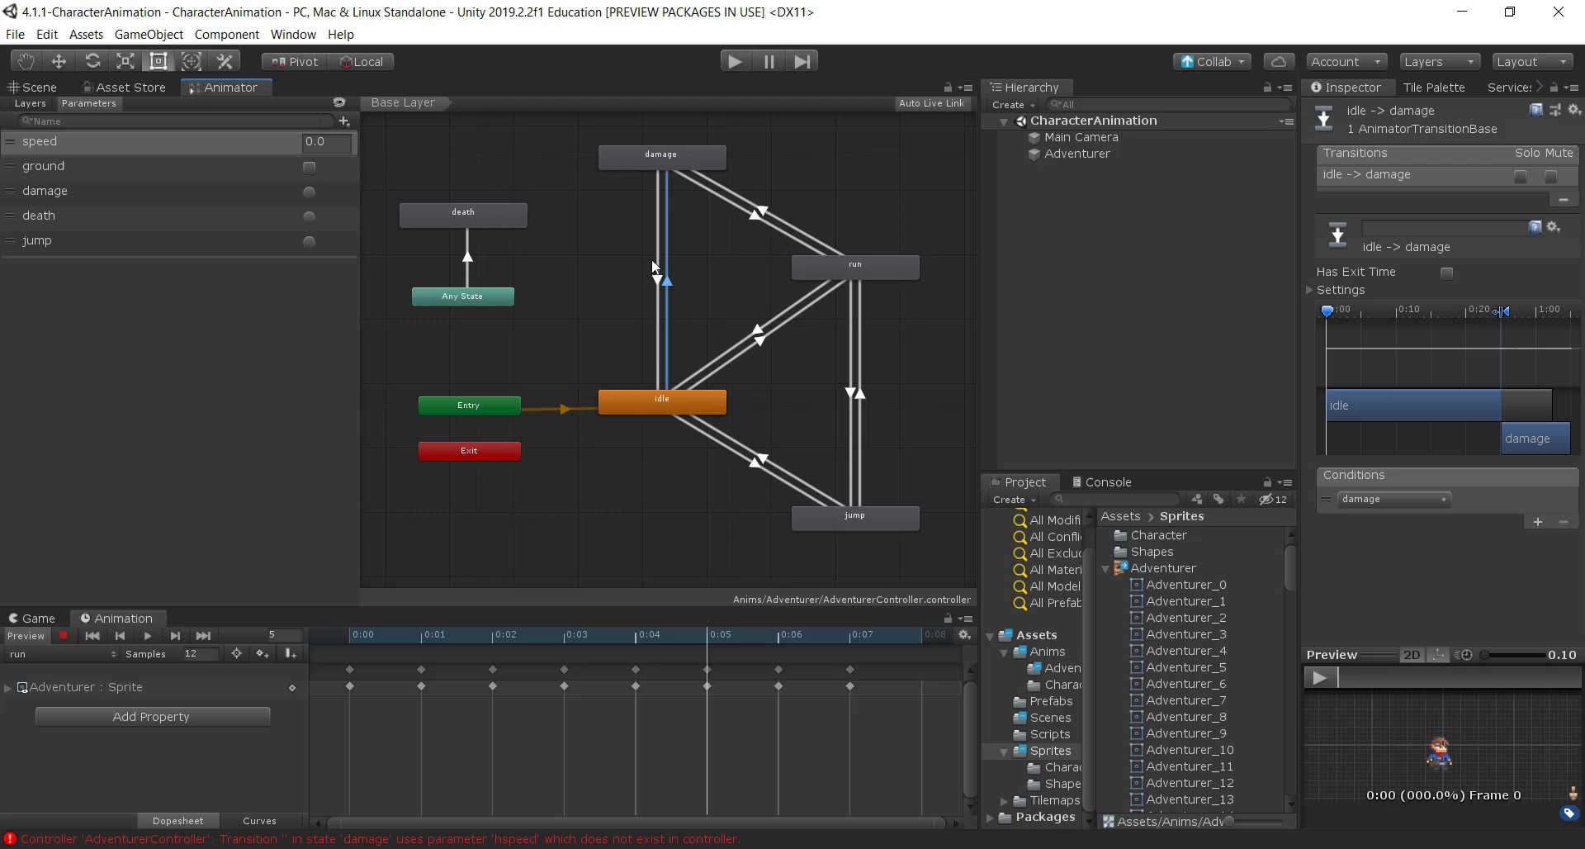
click(658, 322)
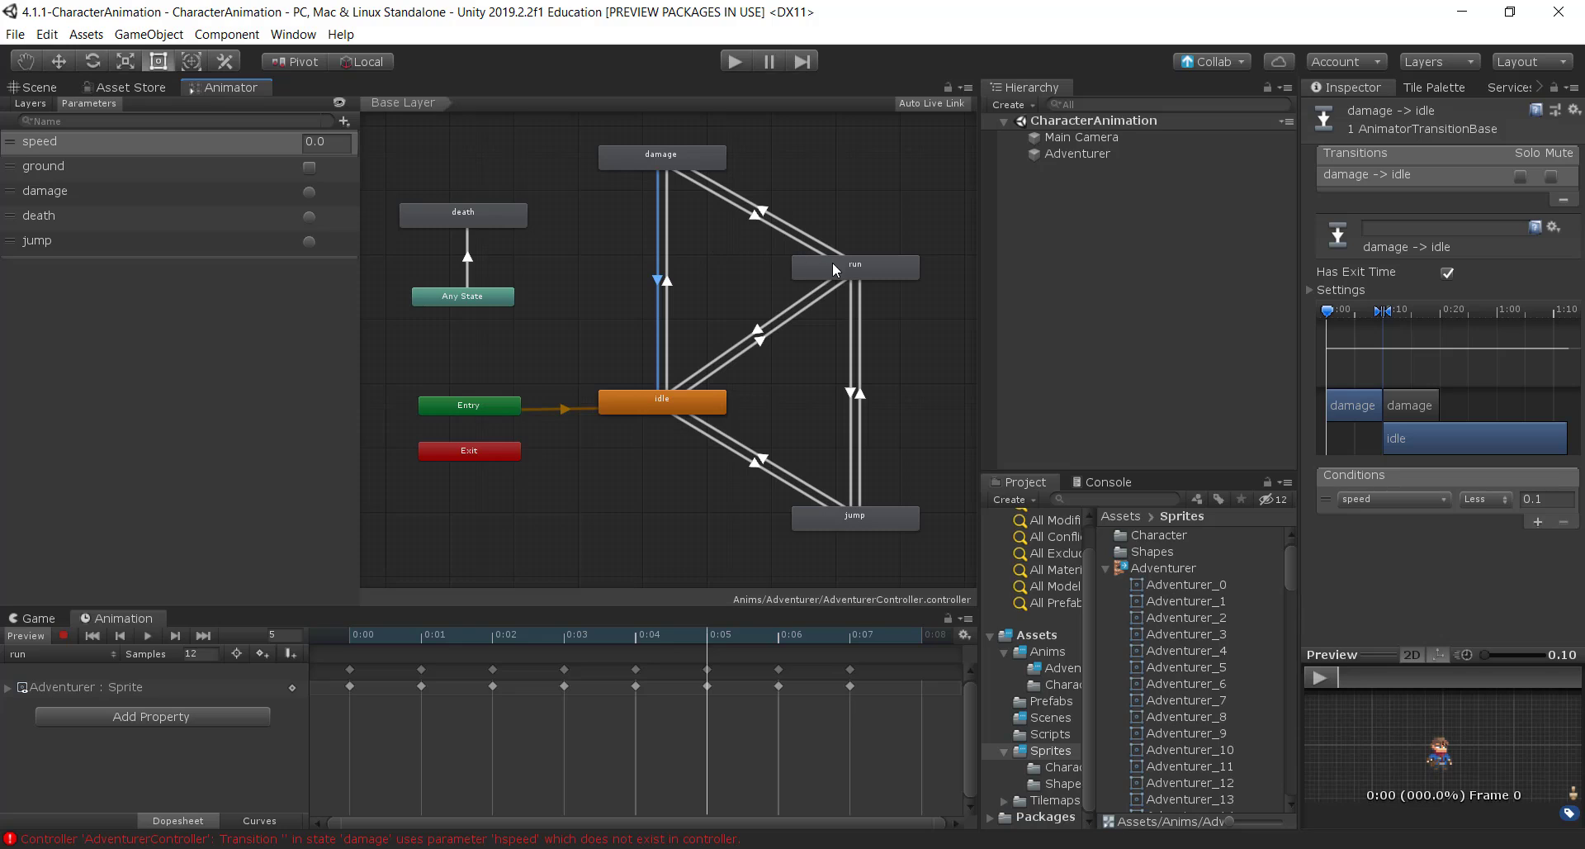
click(764, 211)
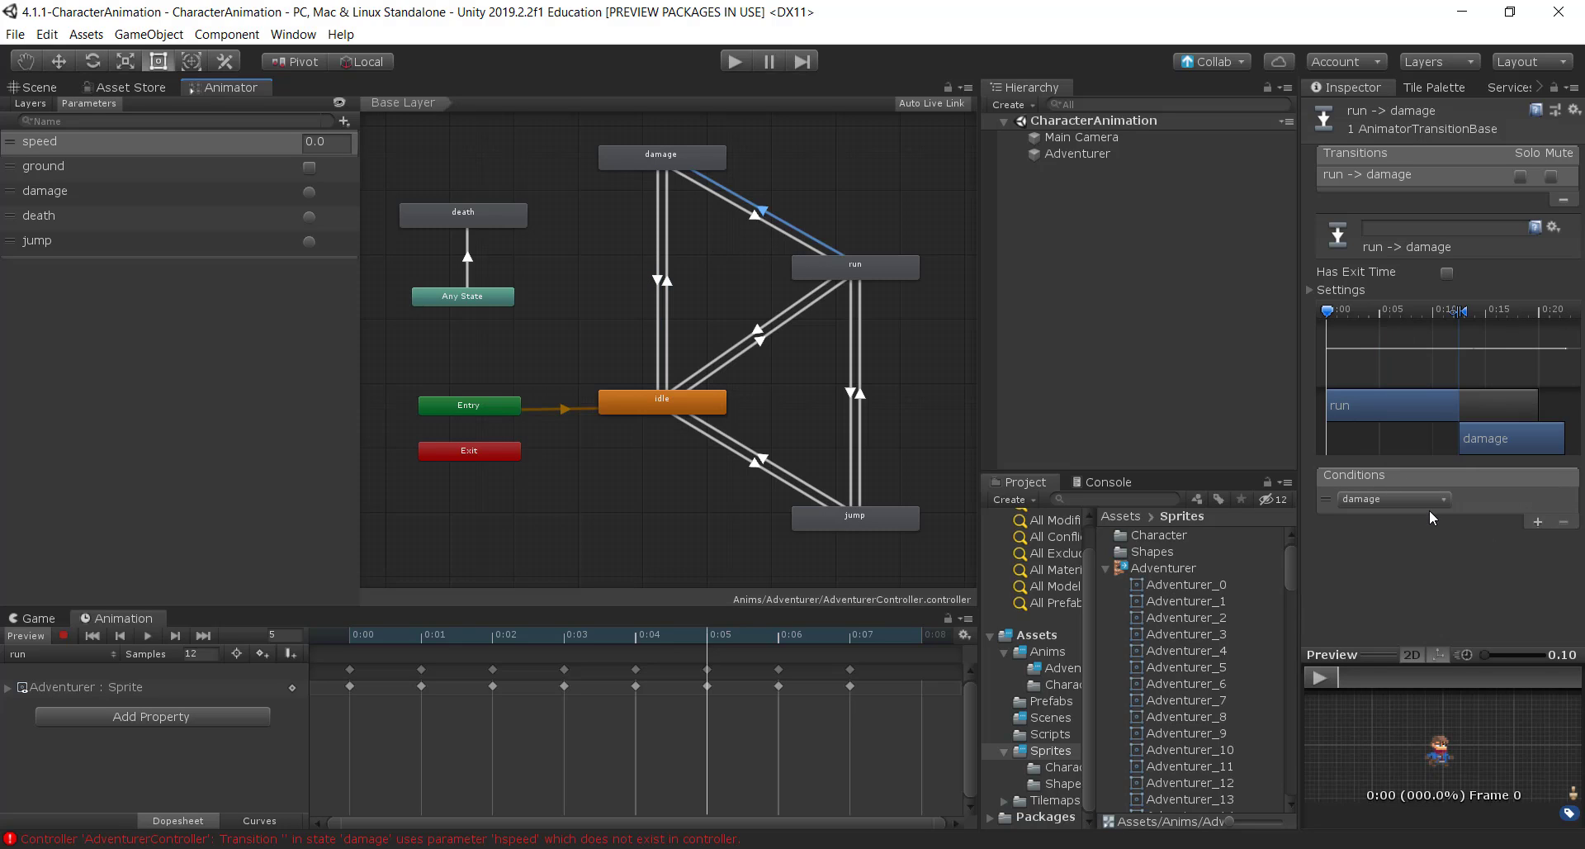
click(748, 214)
click(1385, 497)
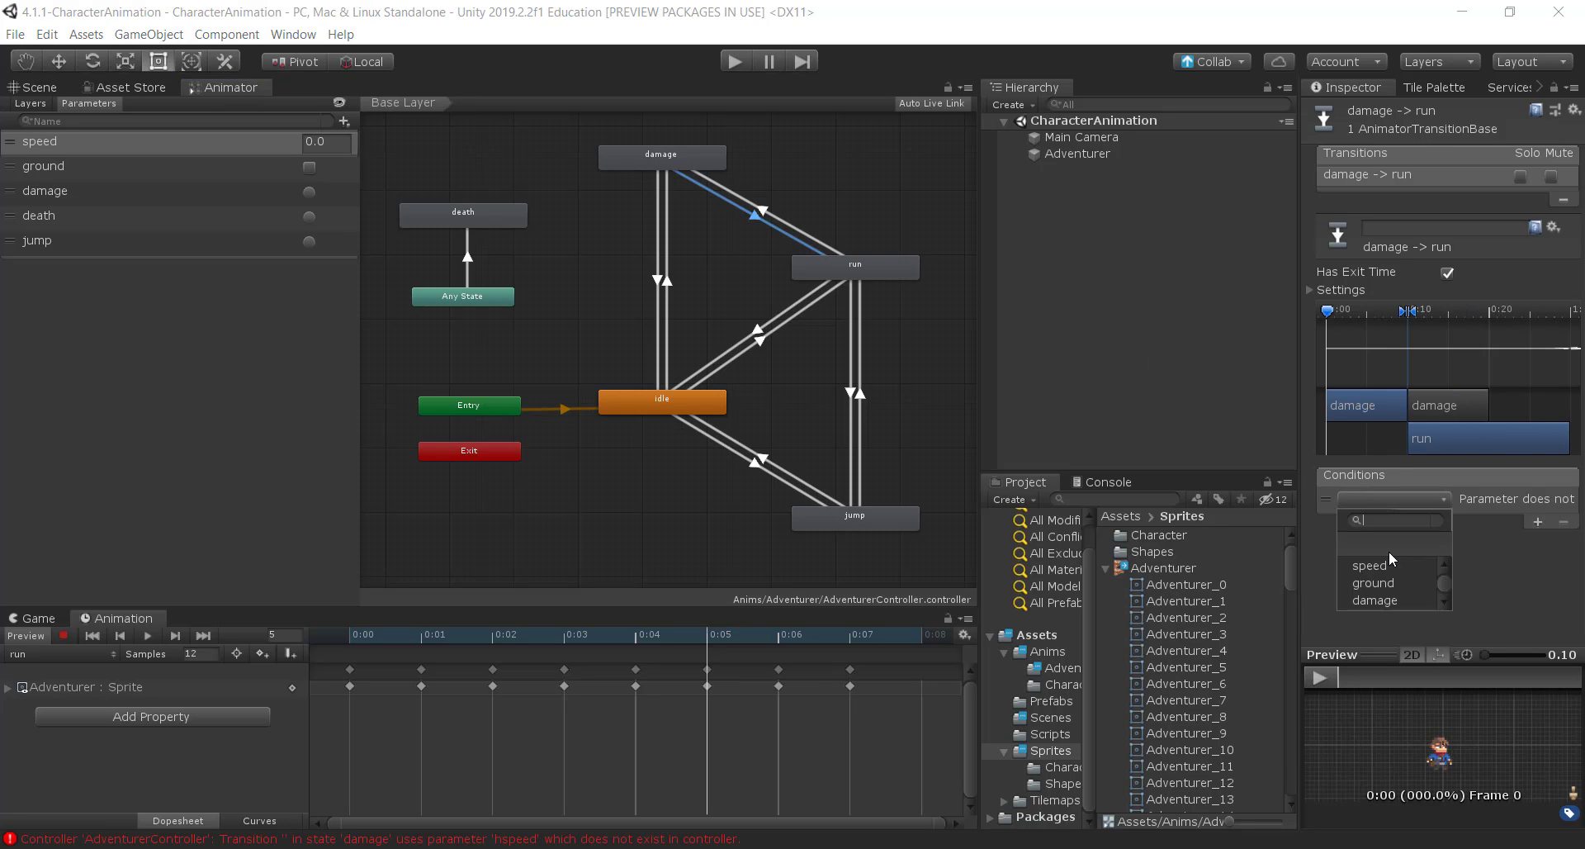
click(1390, 548)
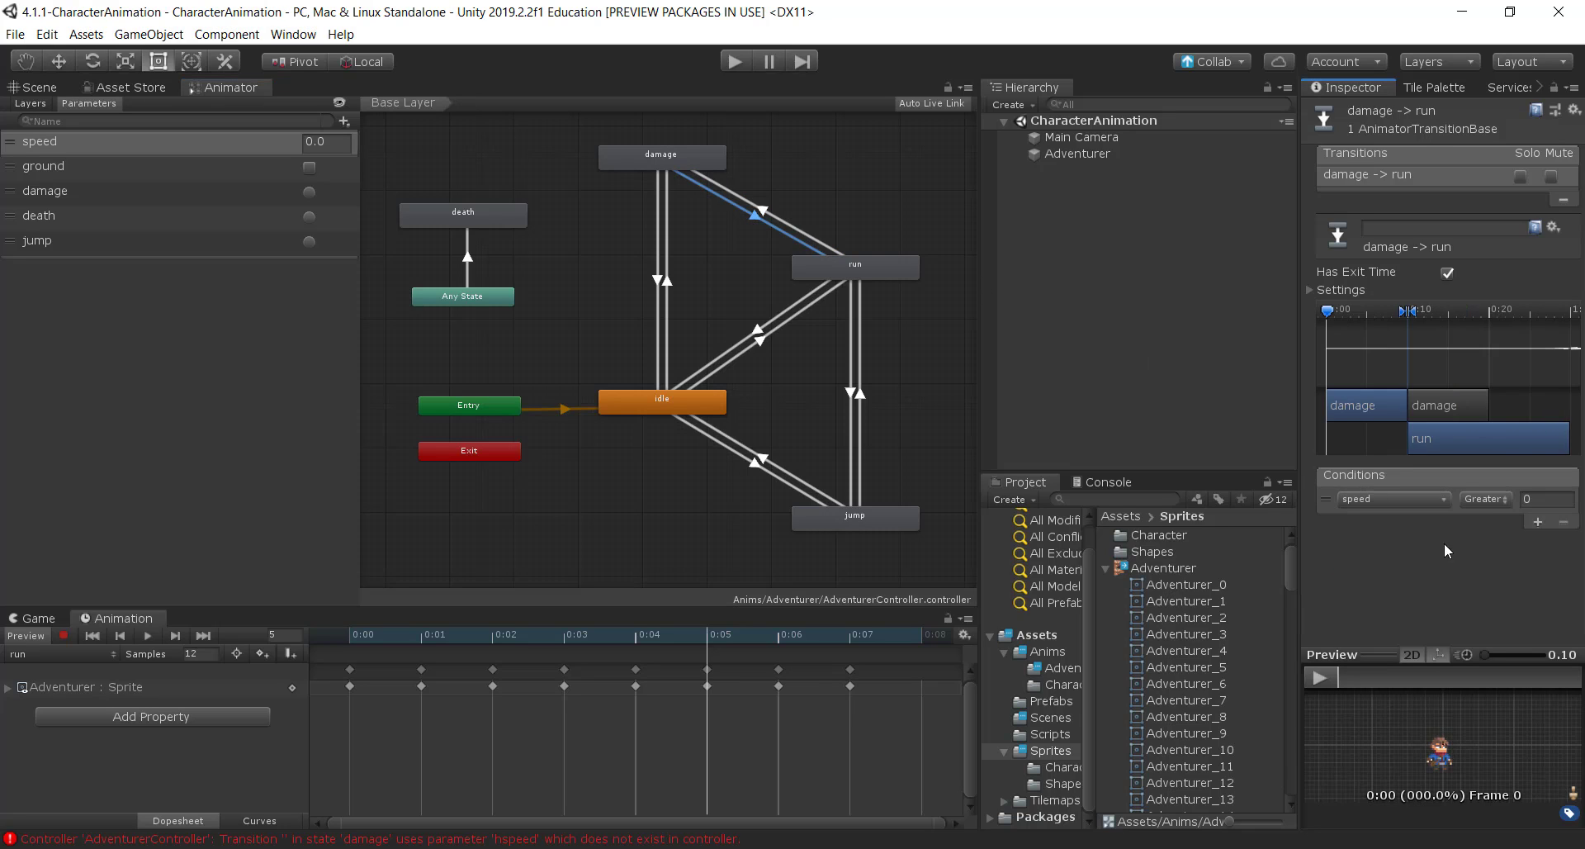
click(1544, 499)
Review Any State-to-death and the idle-to-damage, damage-to-idle and damage-to-run transitions.
click(476, 293)
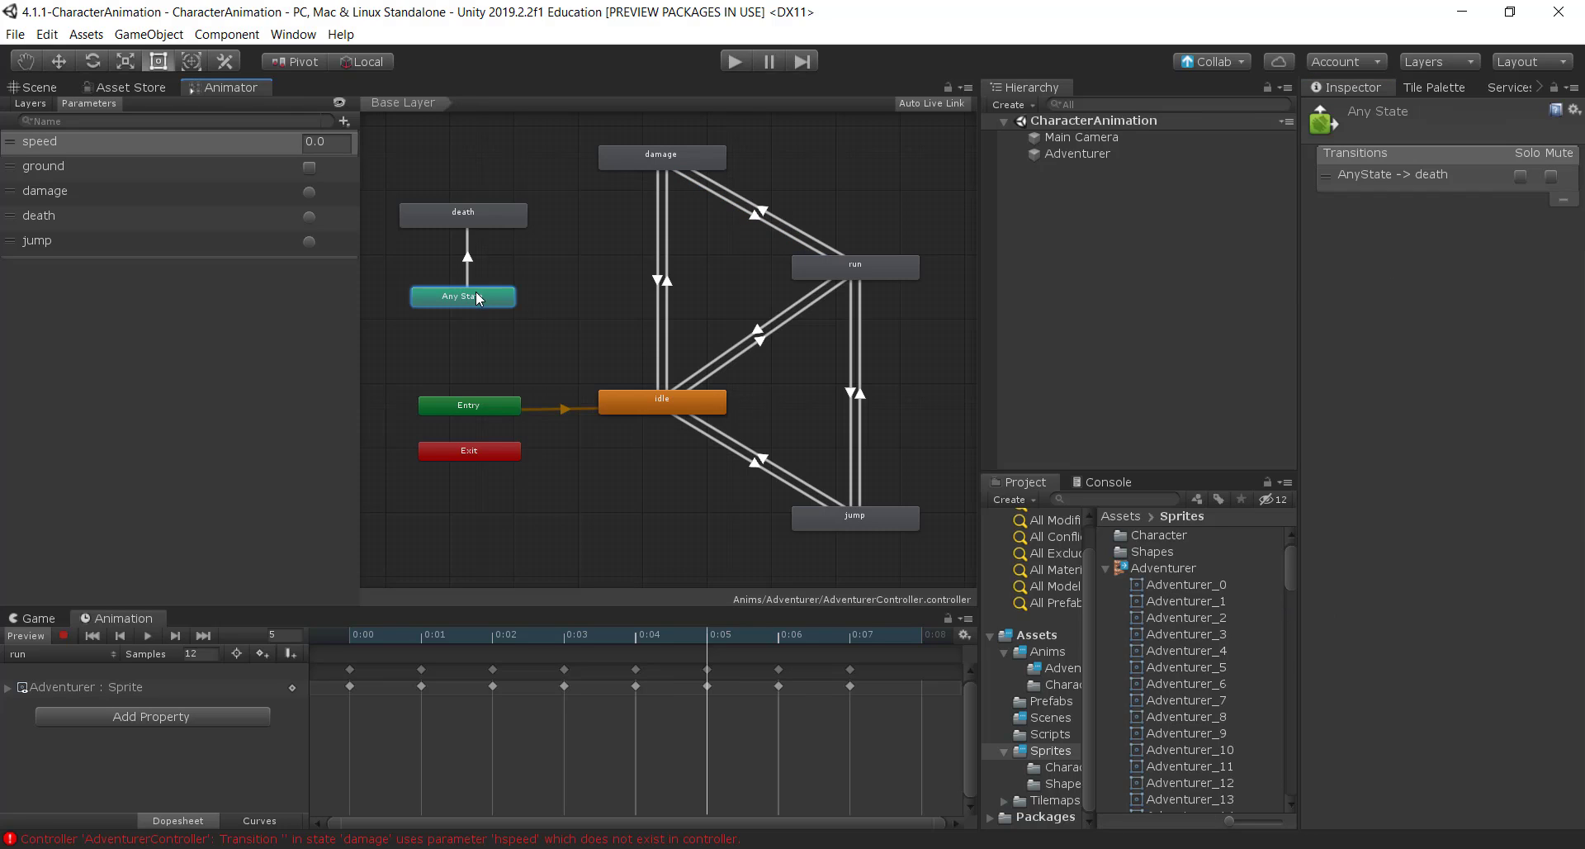
click(469, 222)
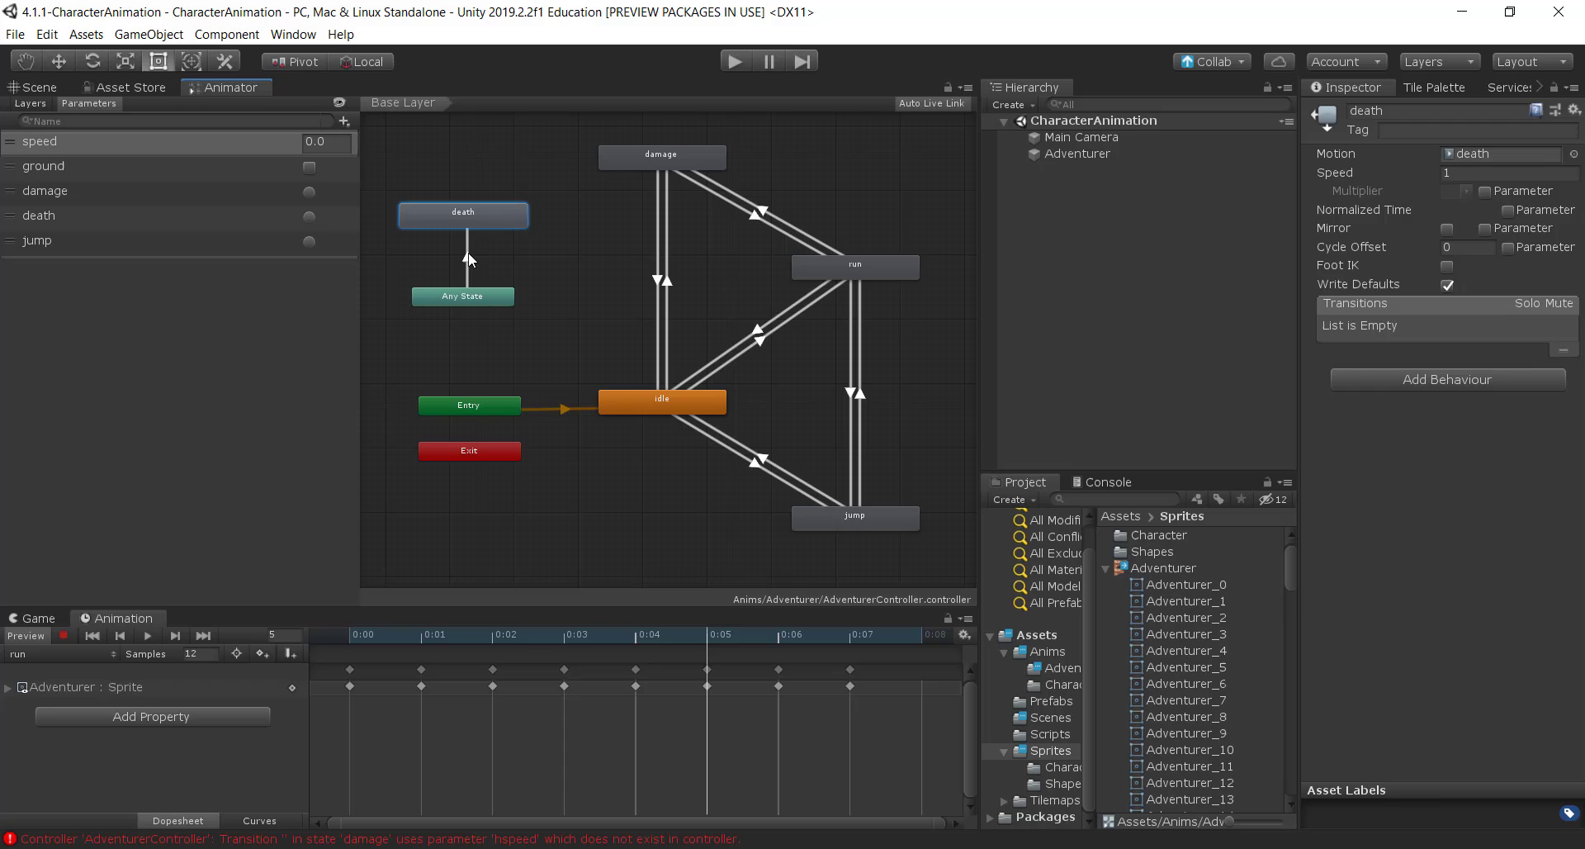
click(468, 257)
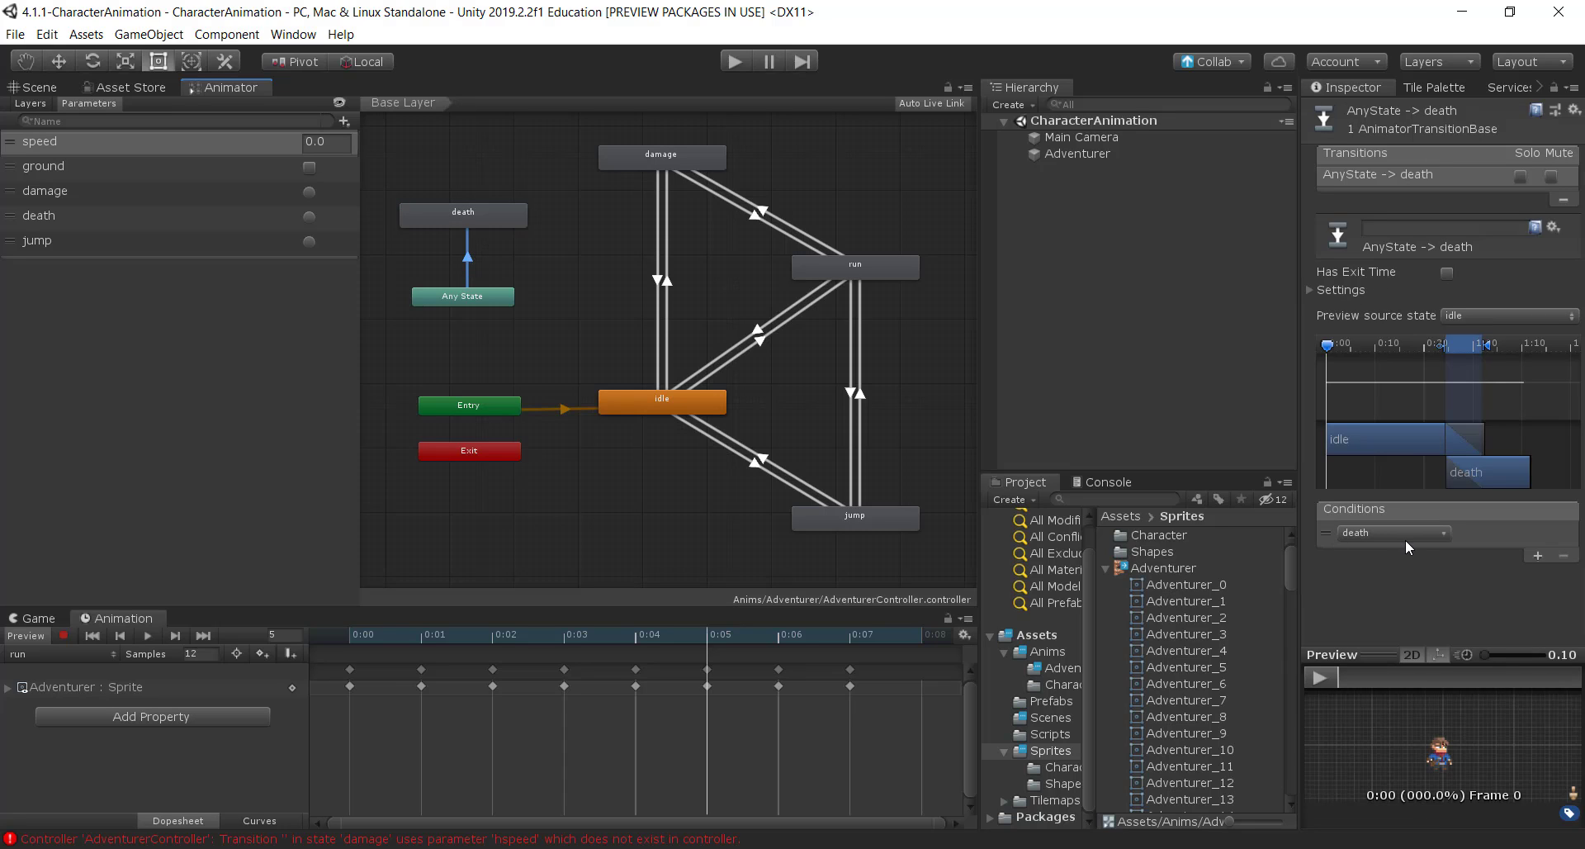
click(666, 275)
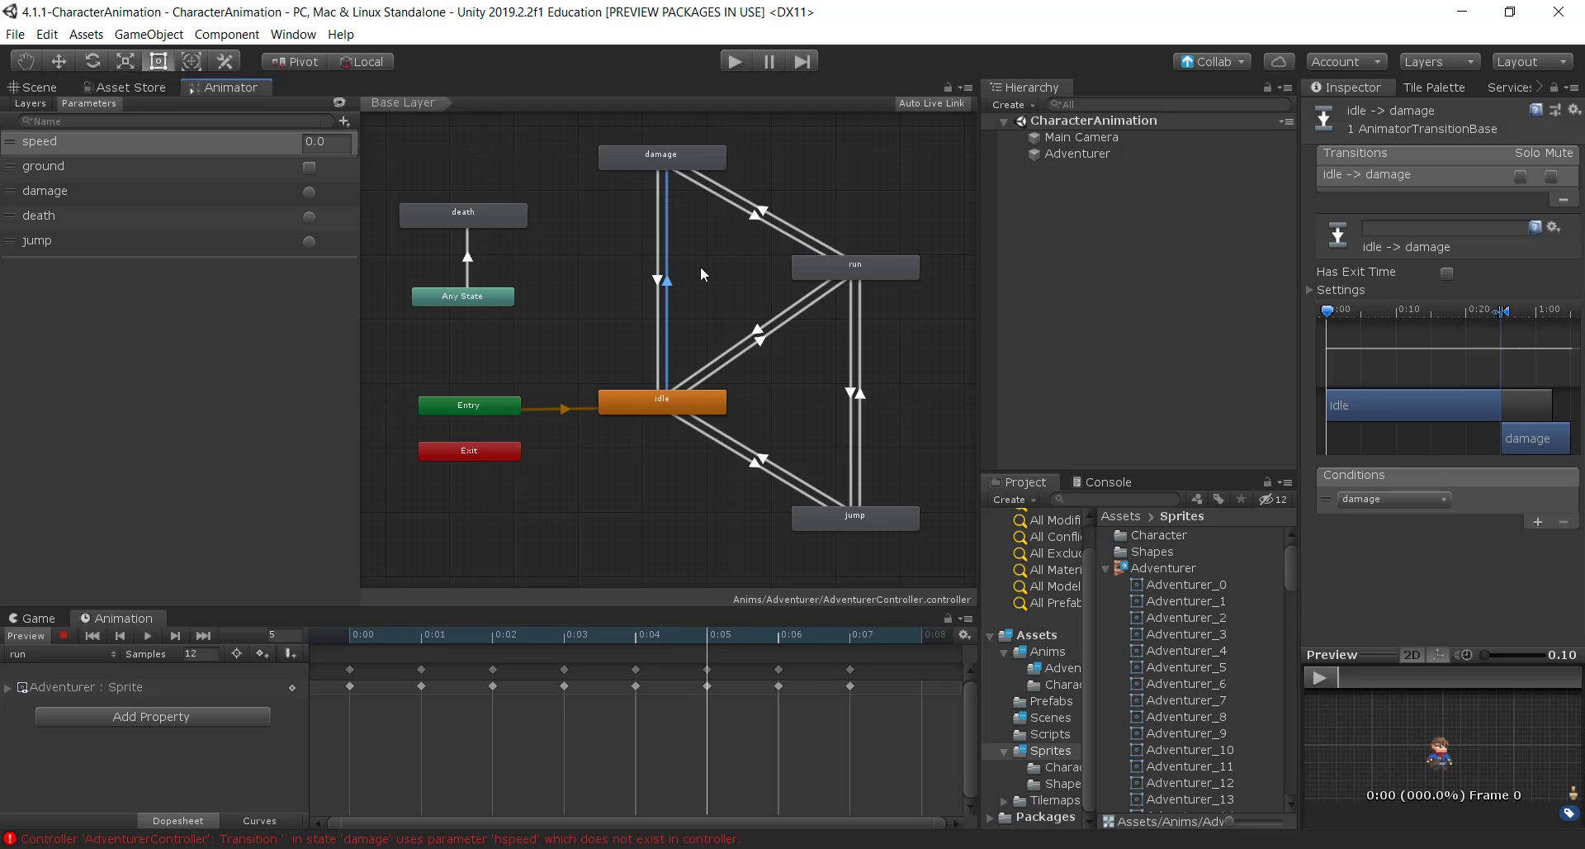
click(657, 280)
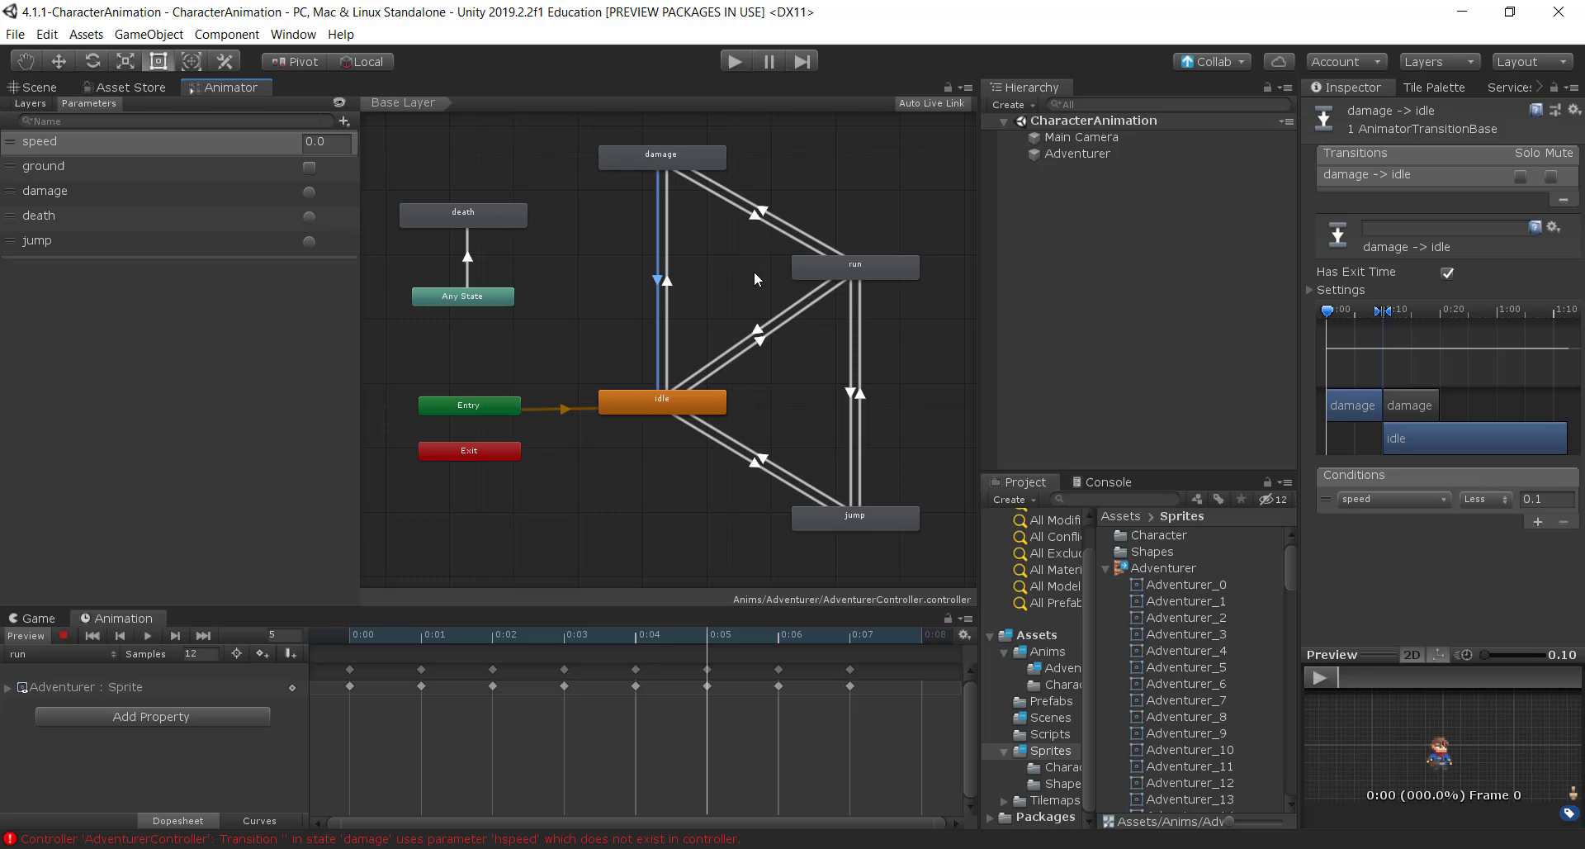
click(765, 220)
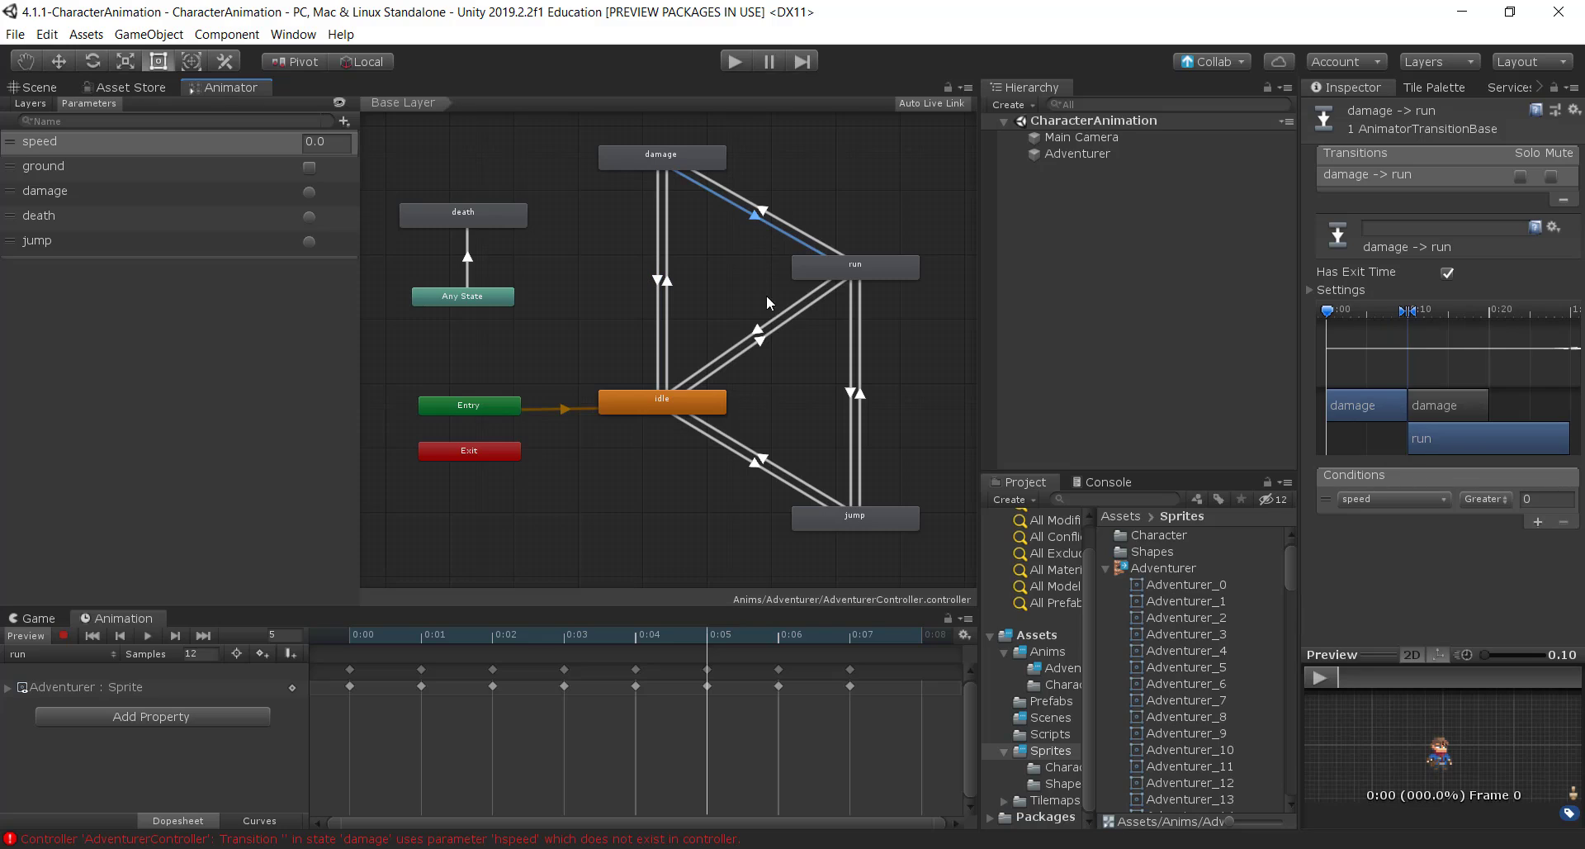
Review the jump-to-idle, jump-to-run and idle-to-jump transitions' conditions.
click(794, 478)
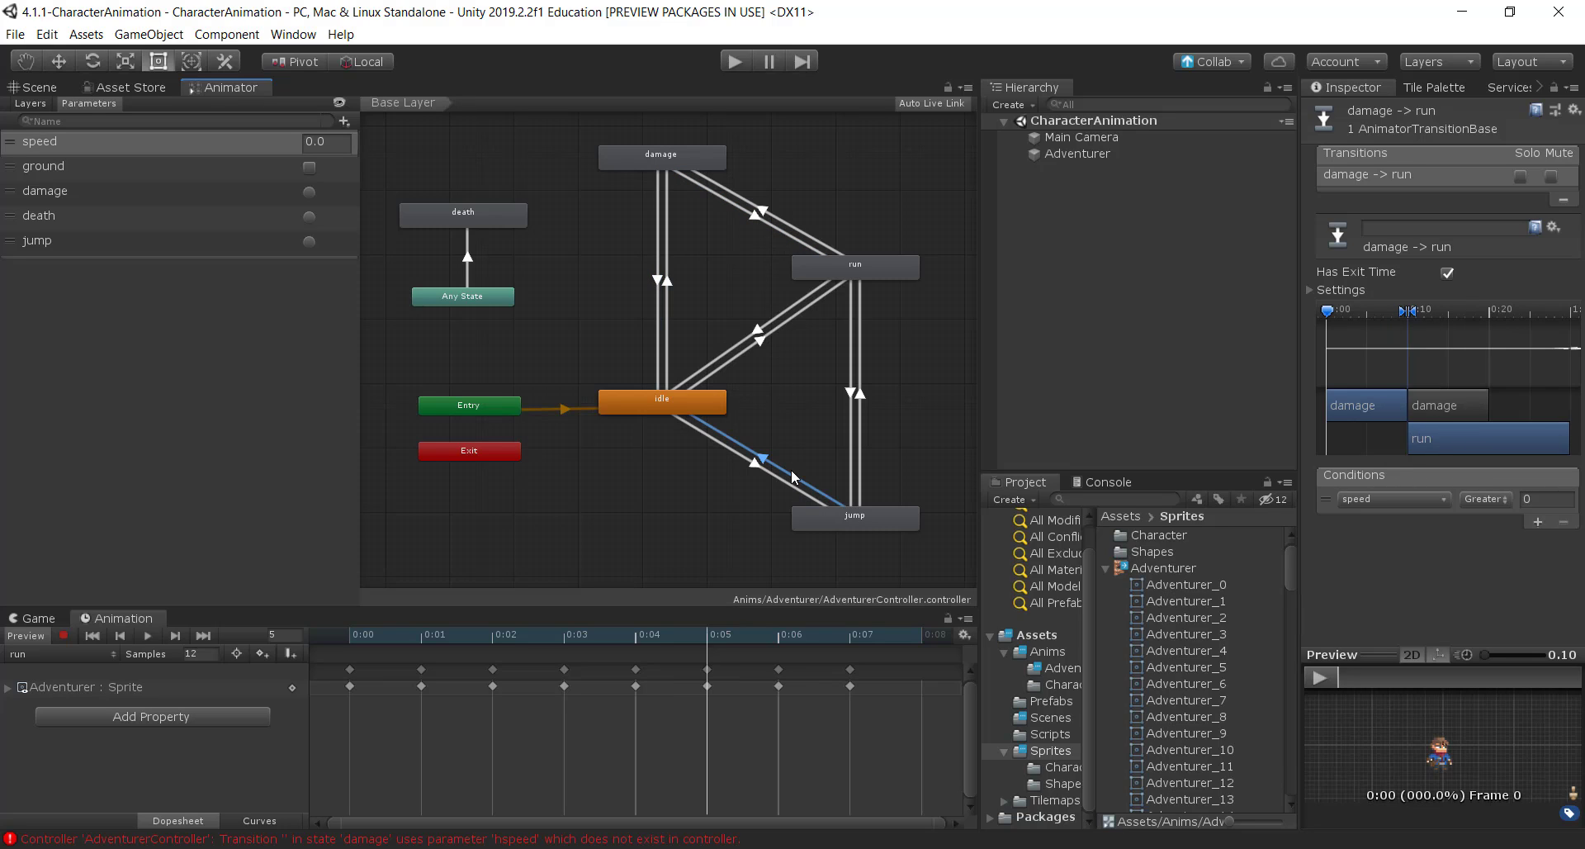
click(861, 448)
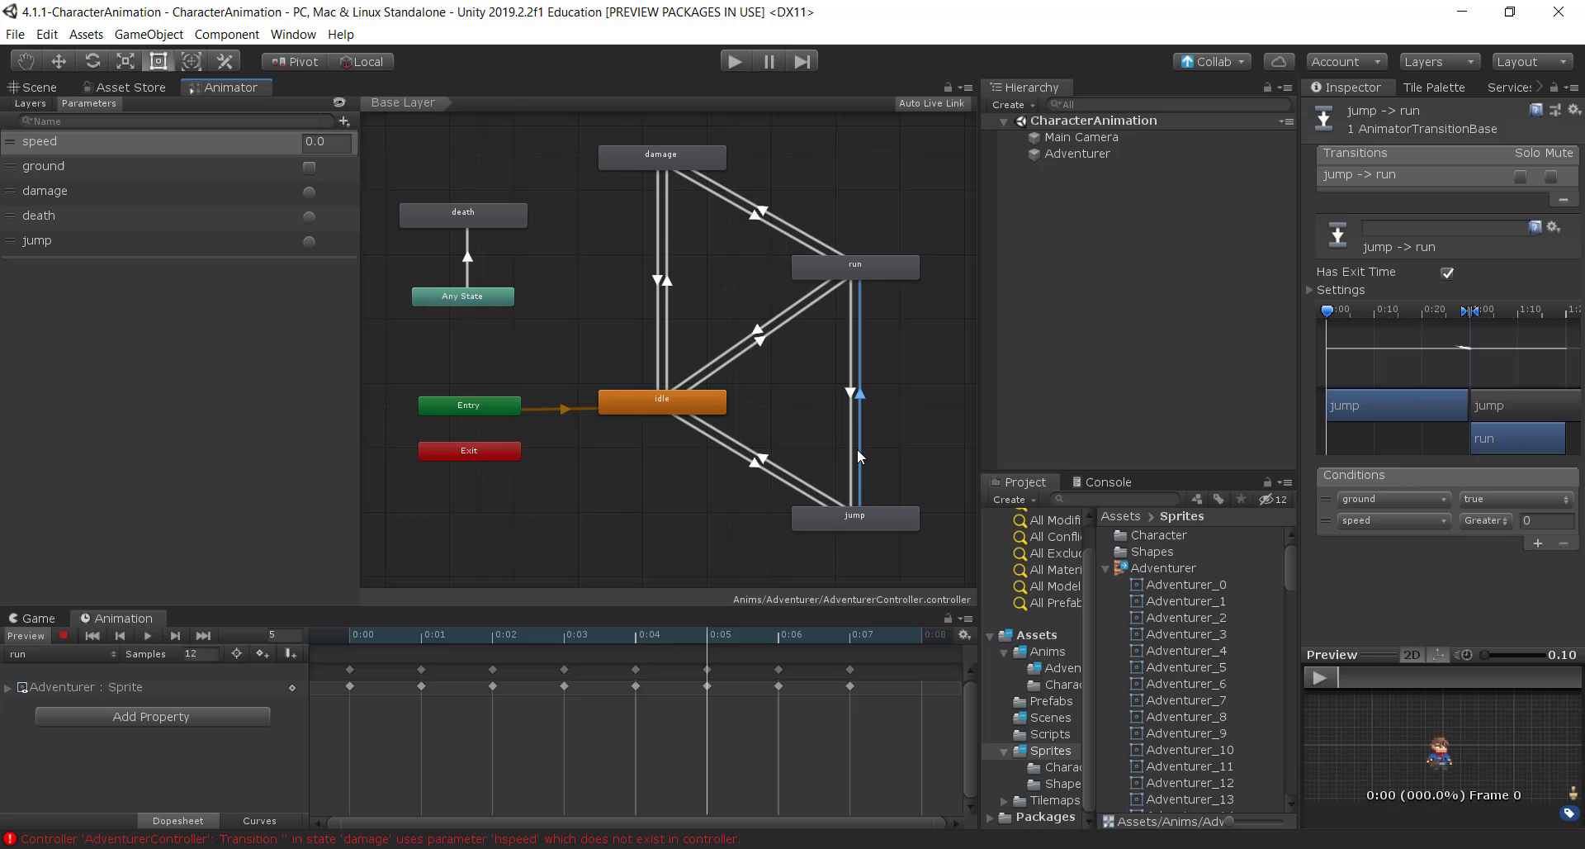
click(765, 465)
click(763, 469)
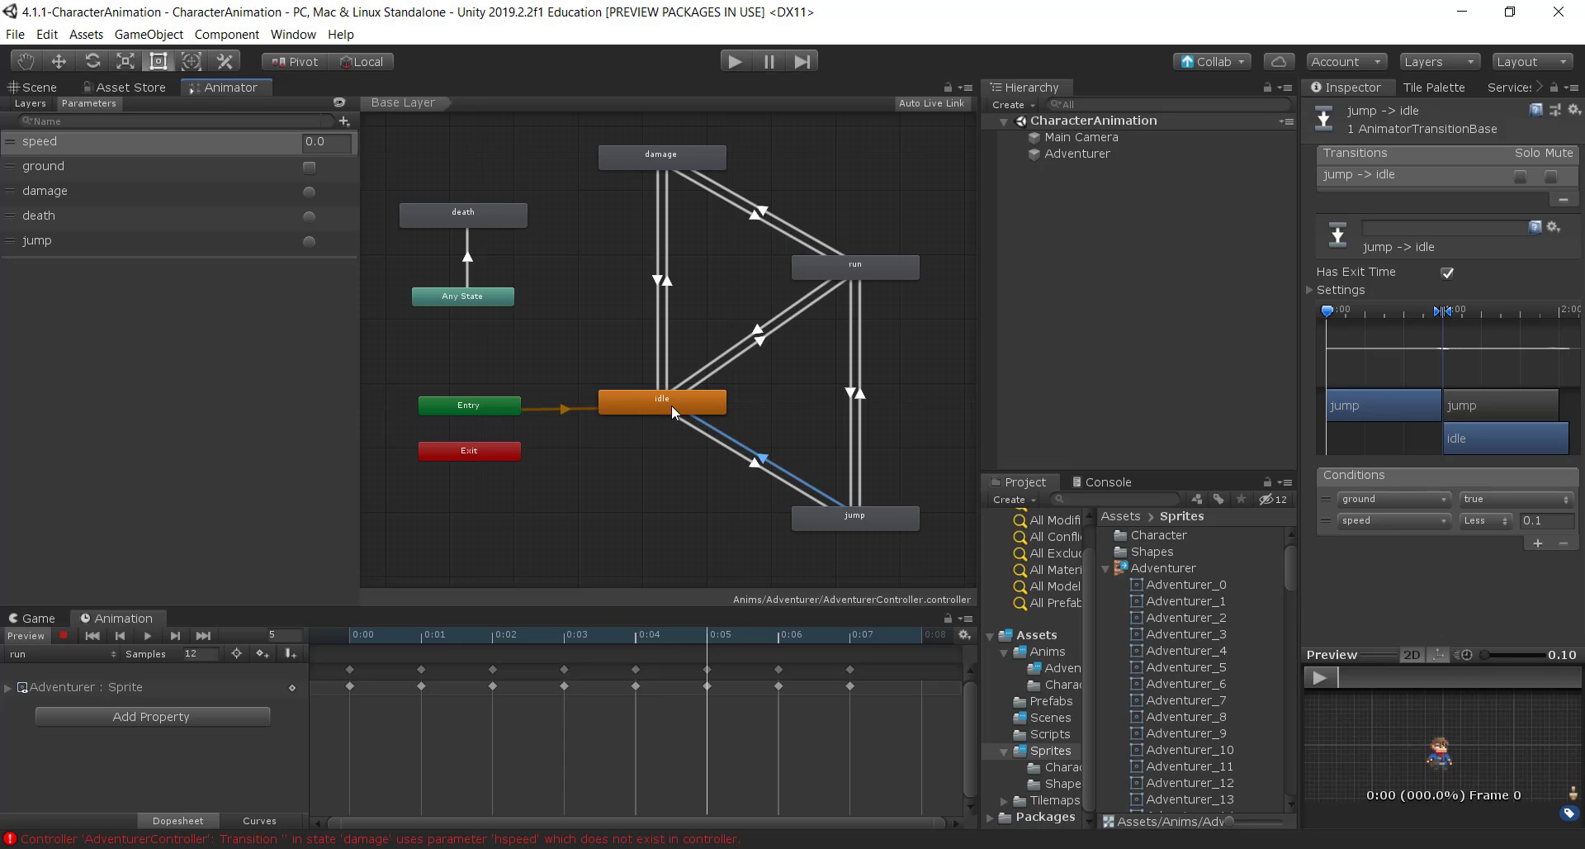
click(860, 404)
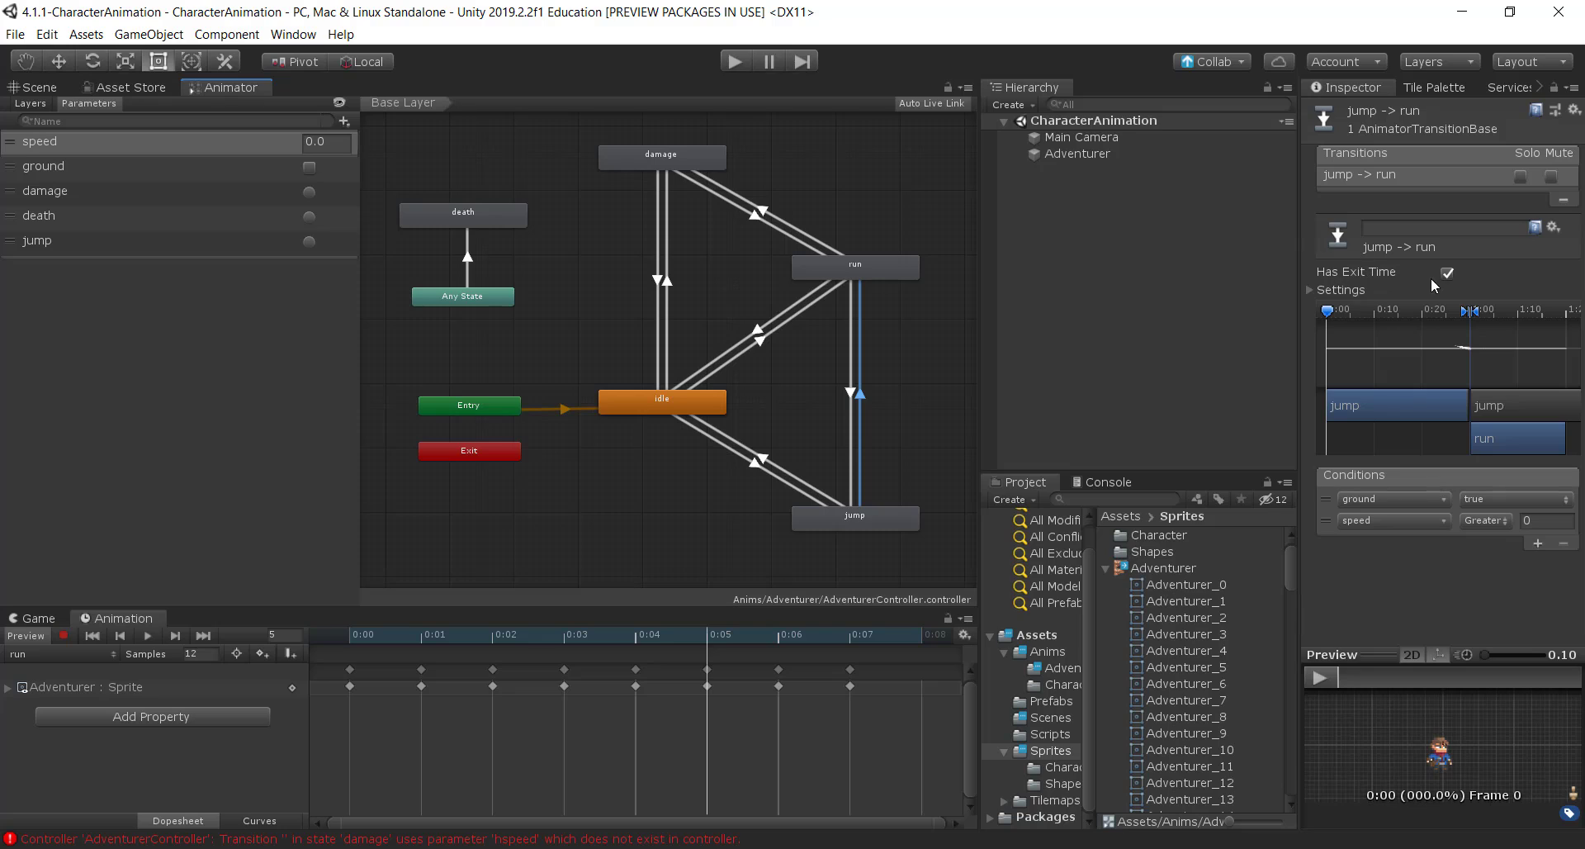
Check jump-to-run's exit time in its timing settings, then inspect jump-to-idle and idle-to-jump.
click(1311, 290)
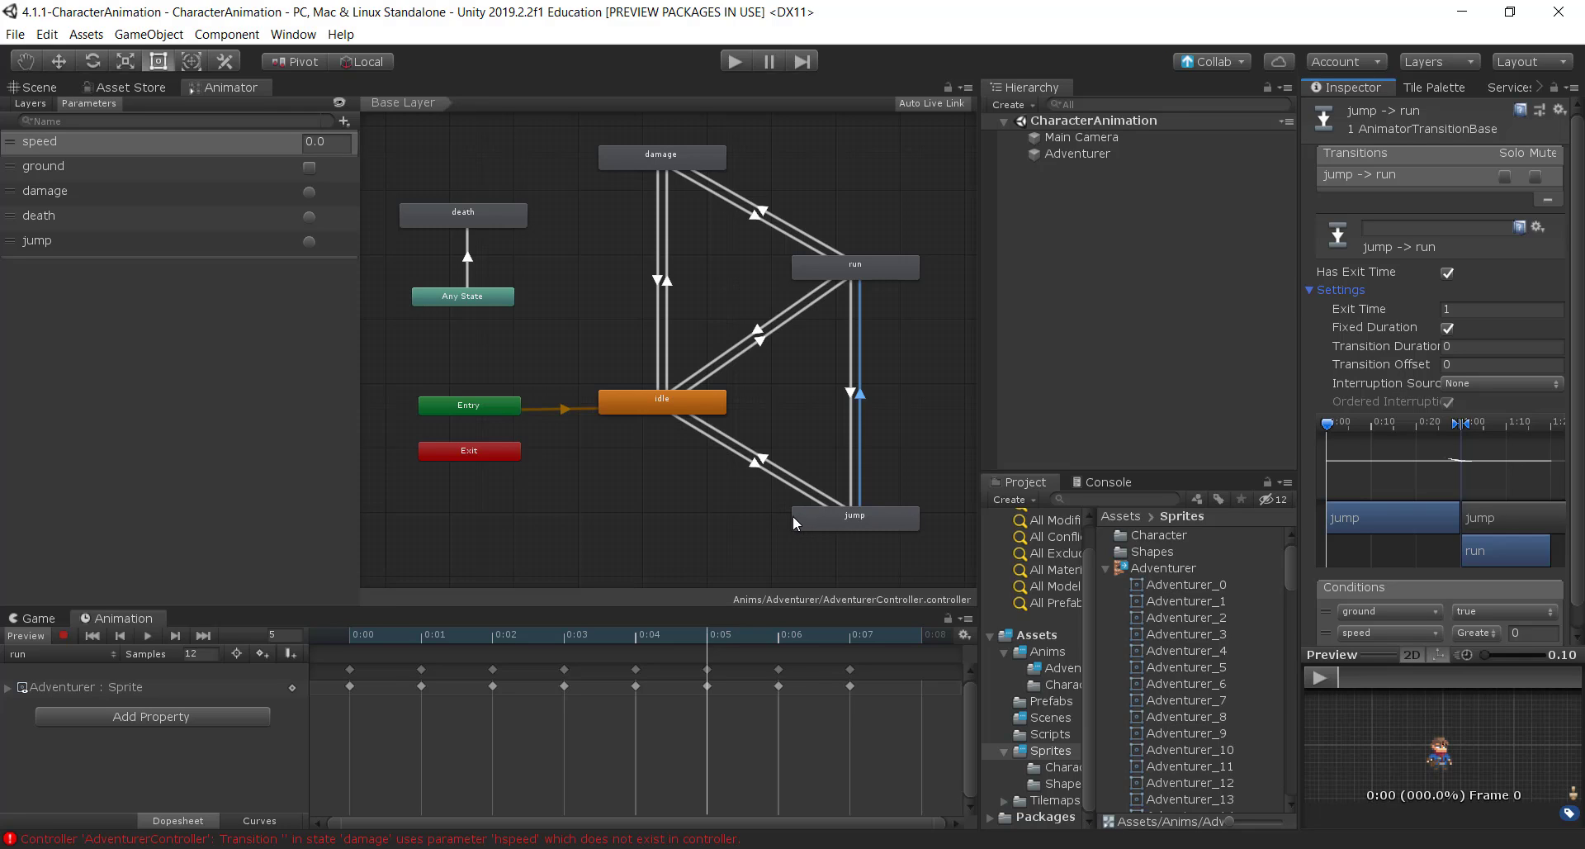
click(1459, 306)
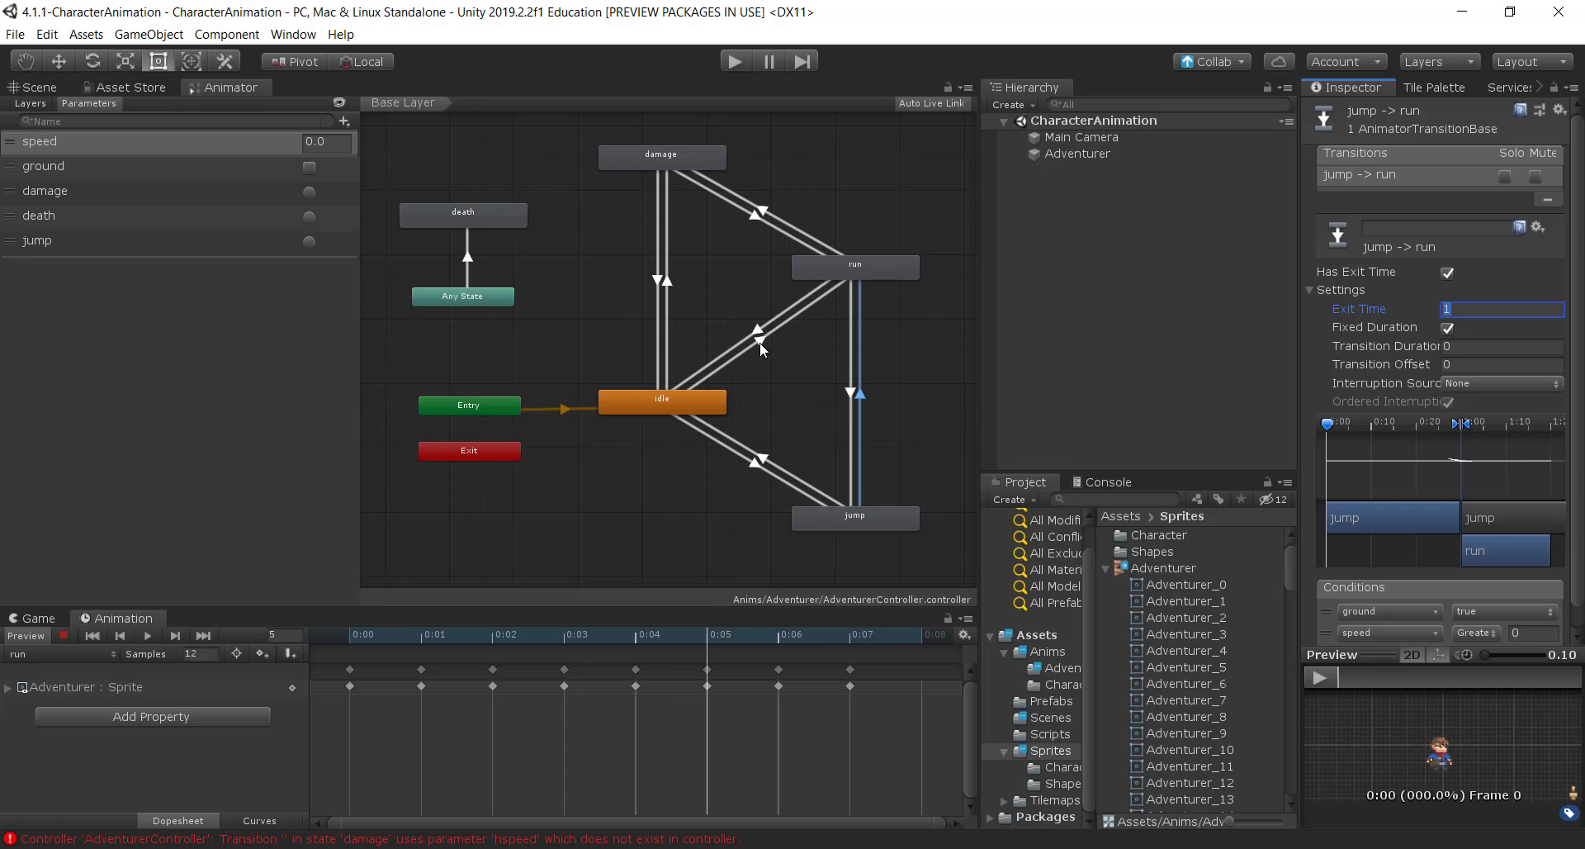
click(766, 461)
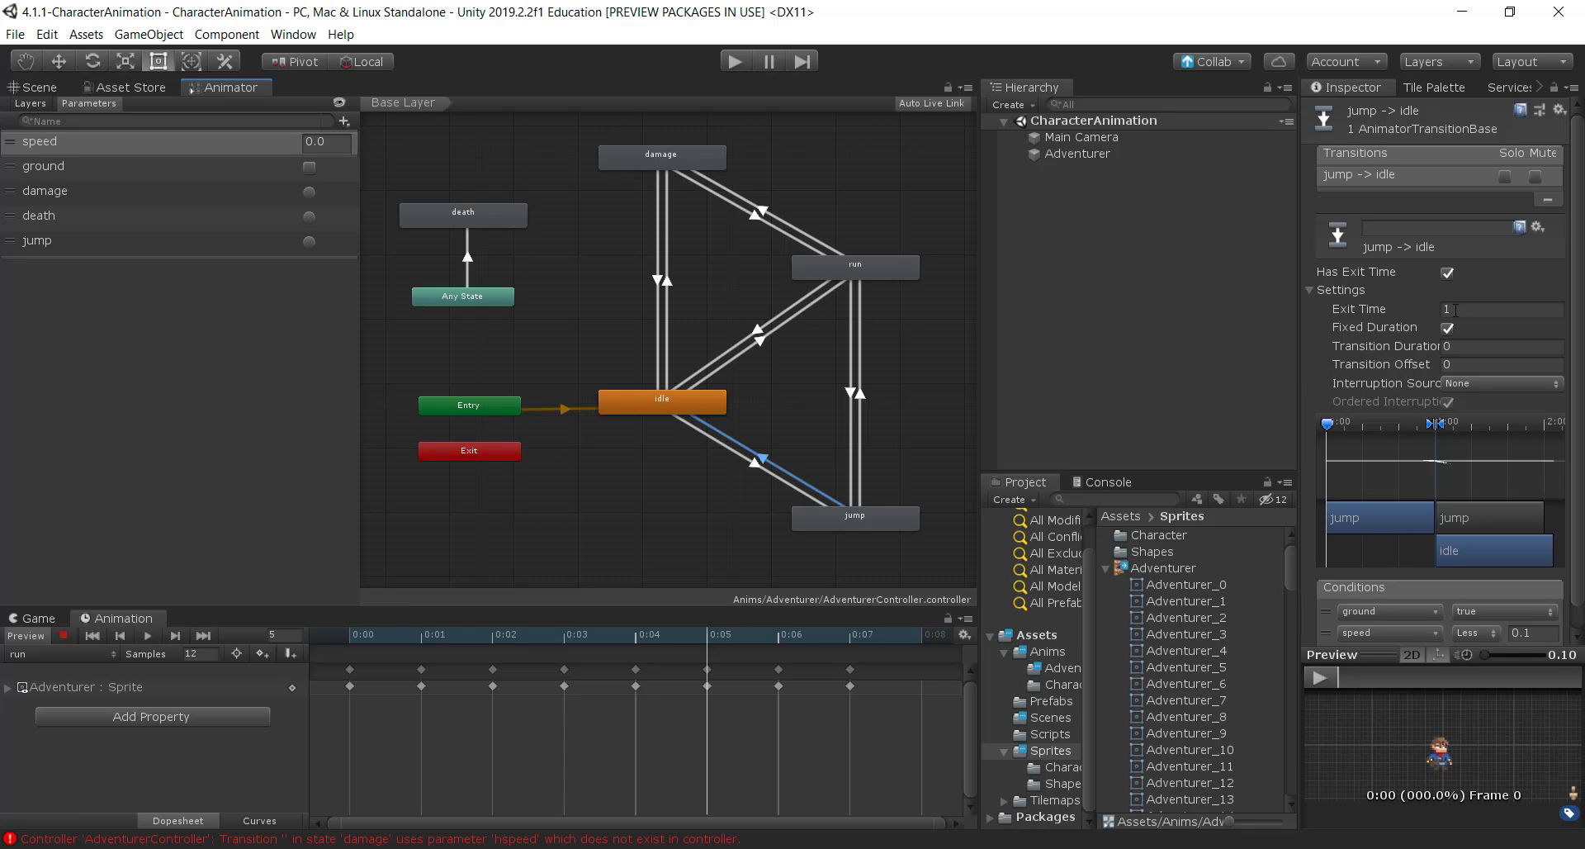
click(748, 457)
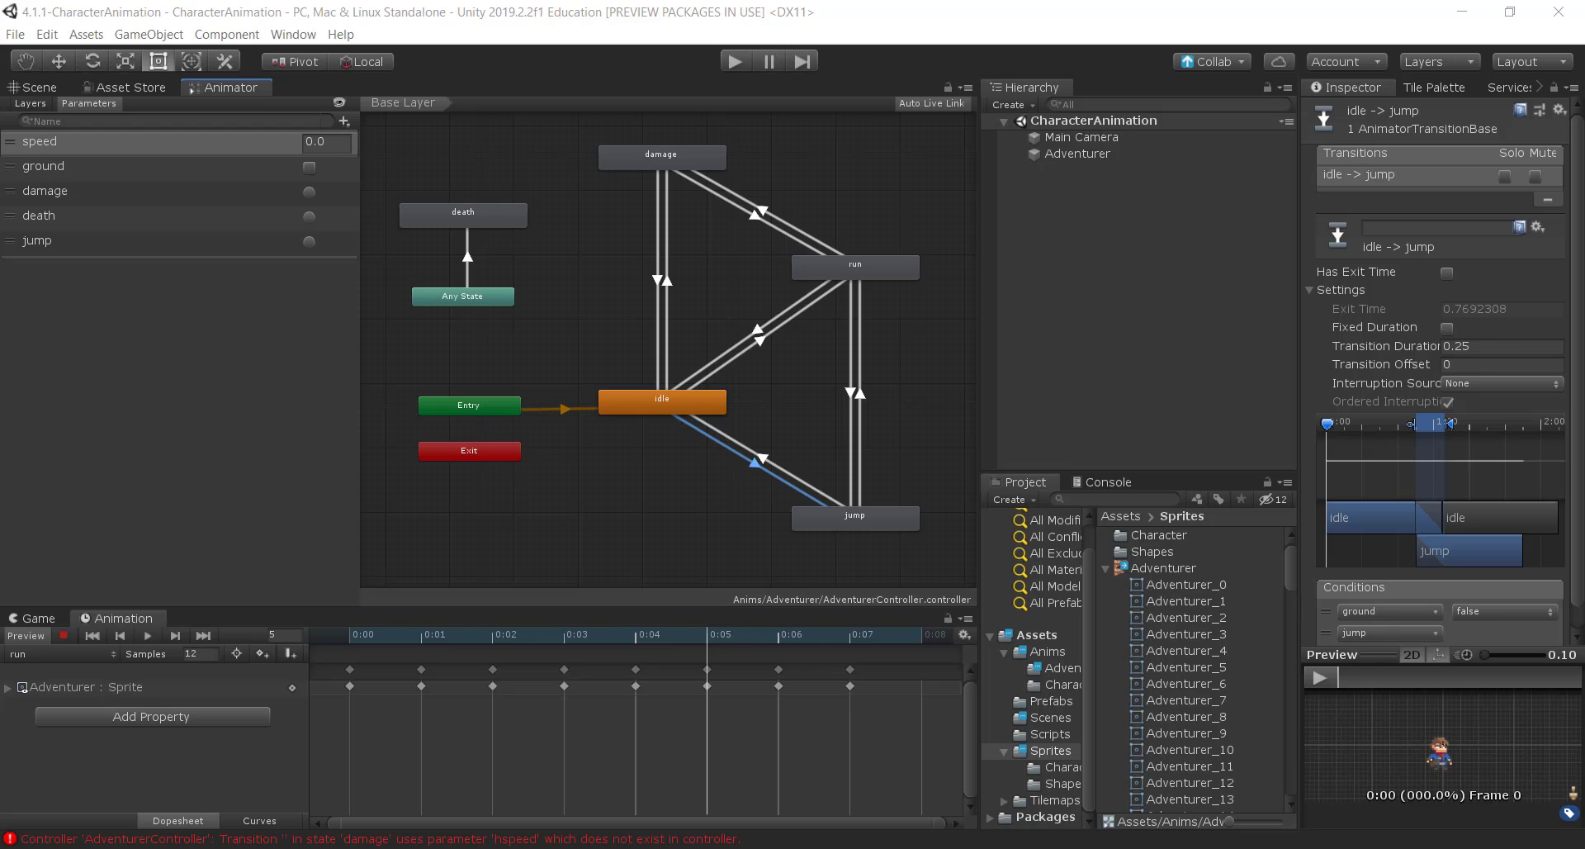
key(alt+Tab)
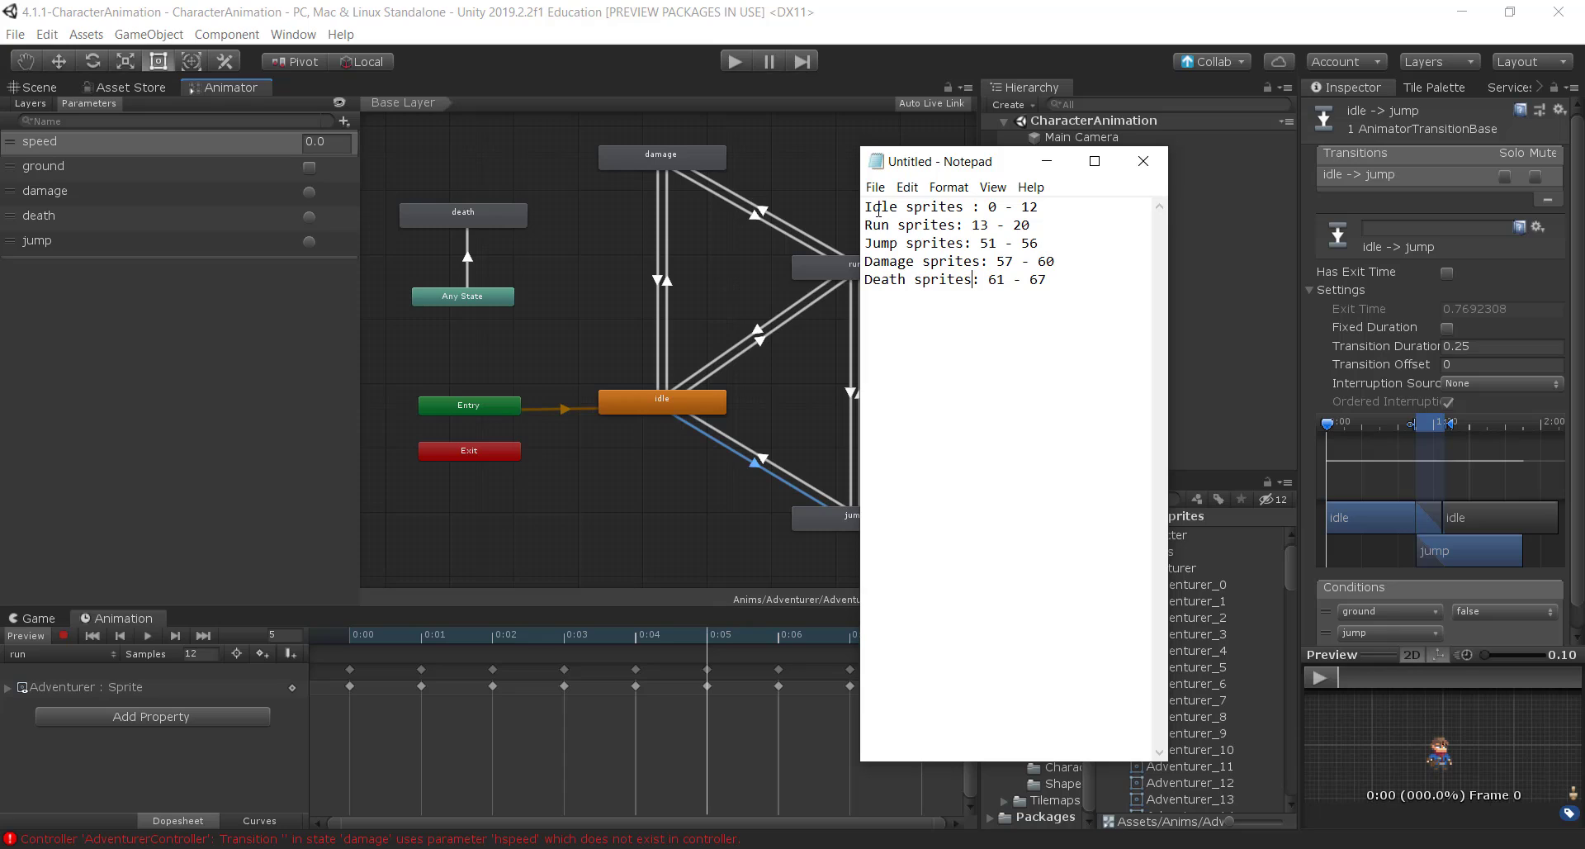
drag(980, 208, 1046, 213)
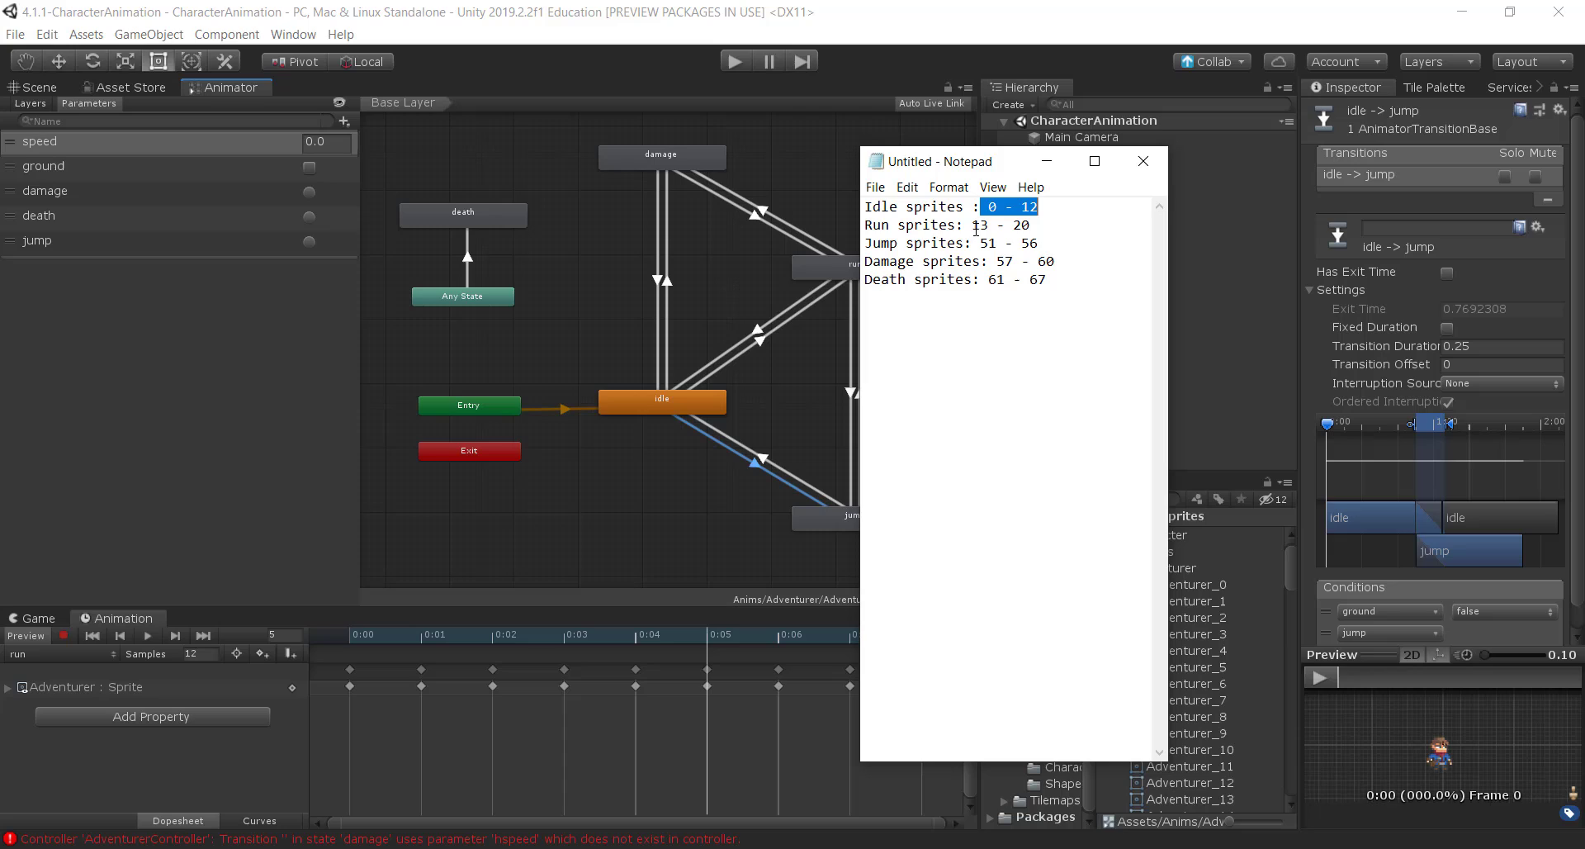
drag(973, 226, 1031, 227)
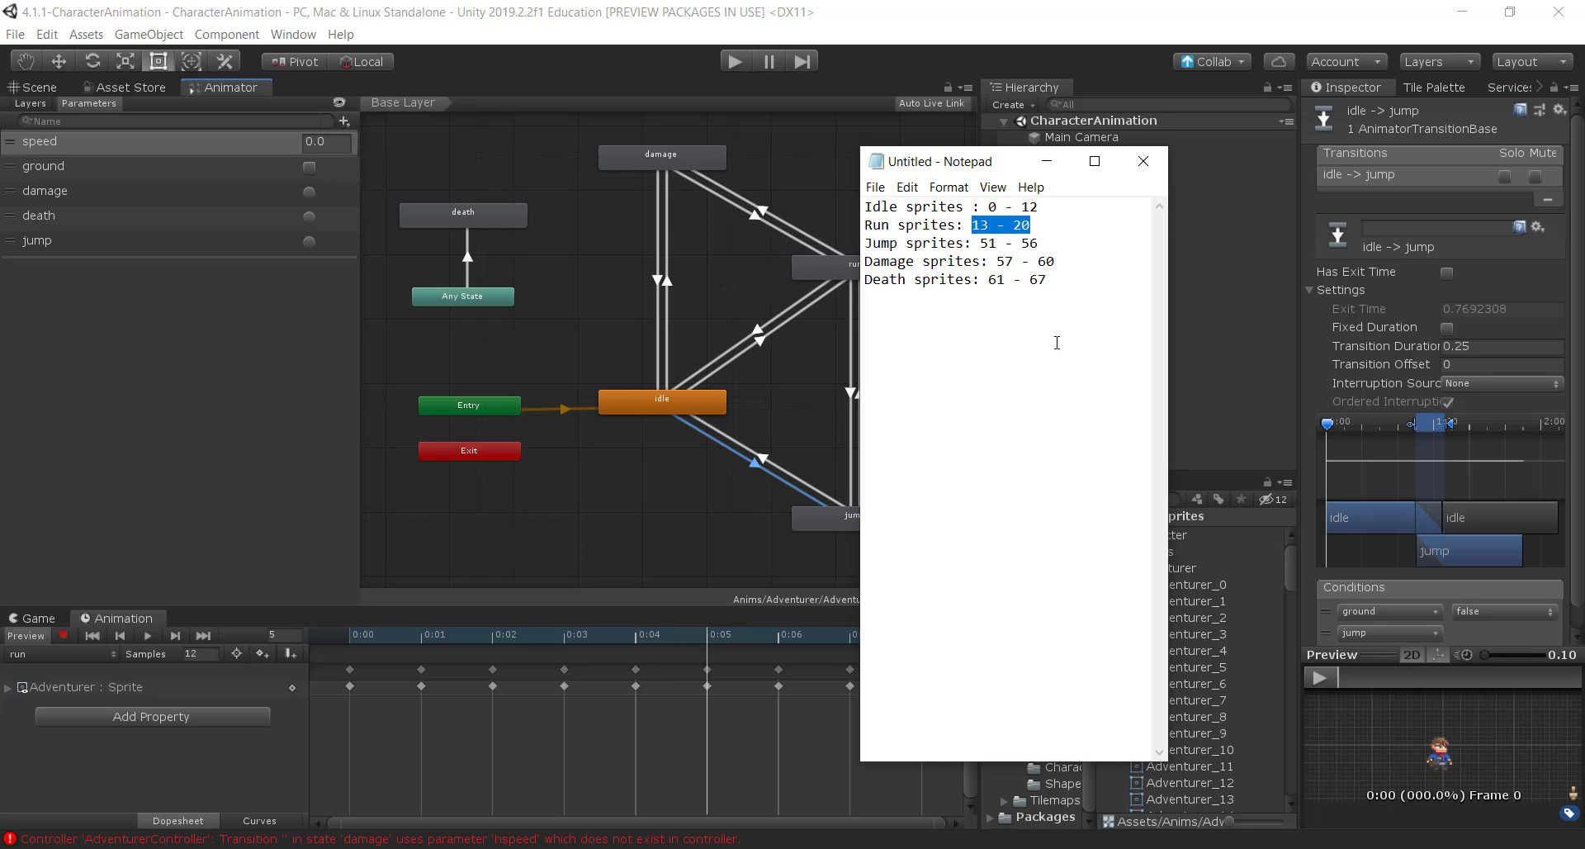
drag(980, 244, 1054, 263)
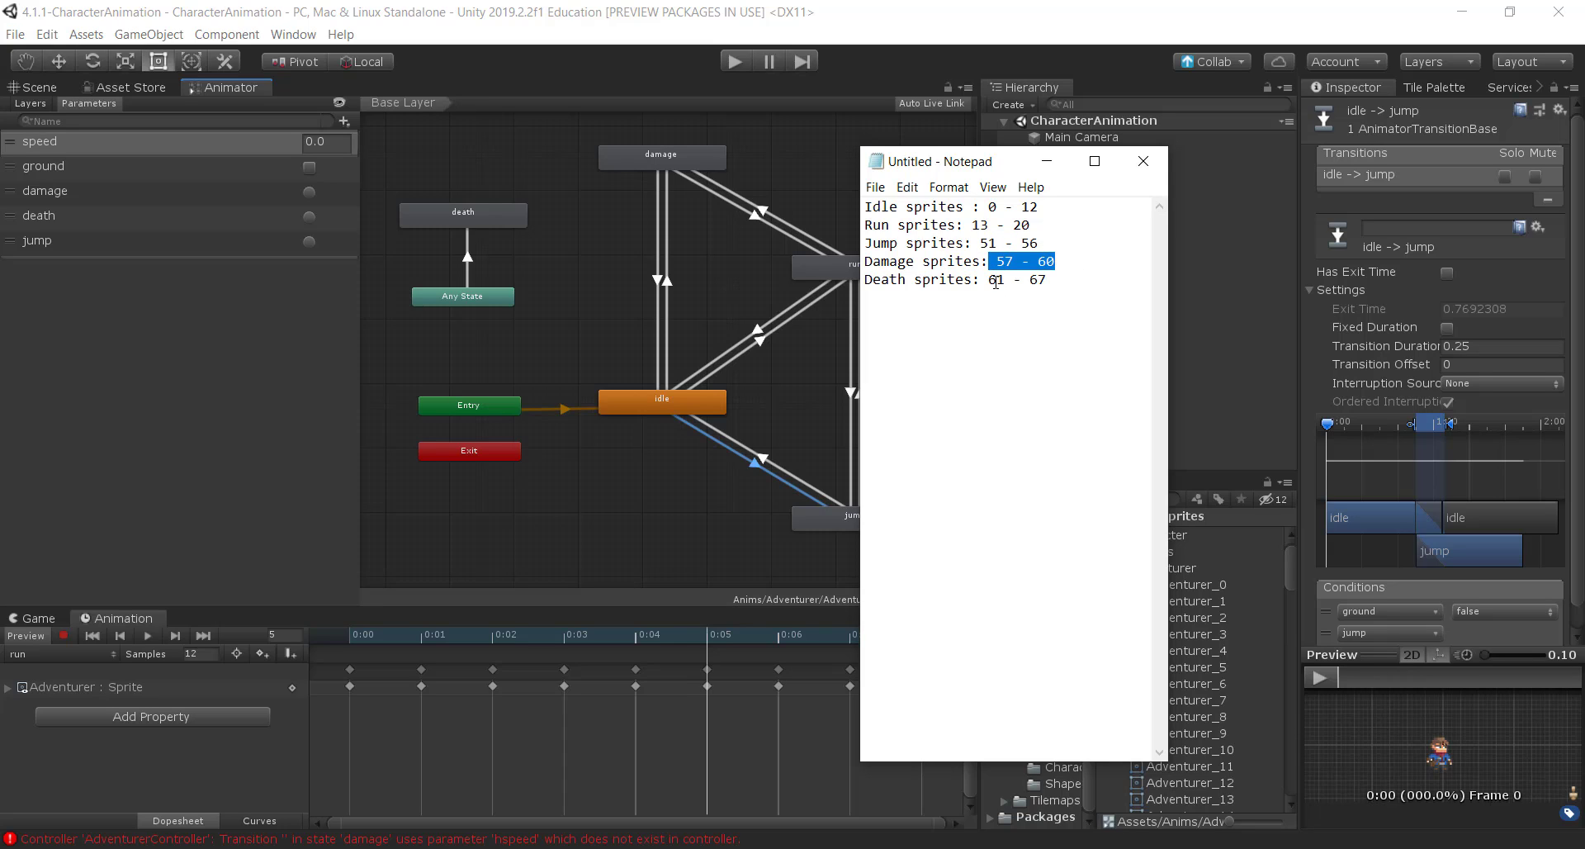
click(1046, 165)
Open the Adventurer sheet in the Sprite Editor, check sprites 12, 13 and 20, then close without applying.
click(1162, 568)
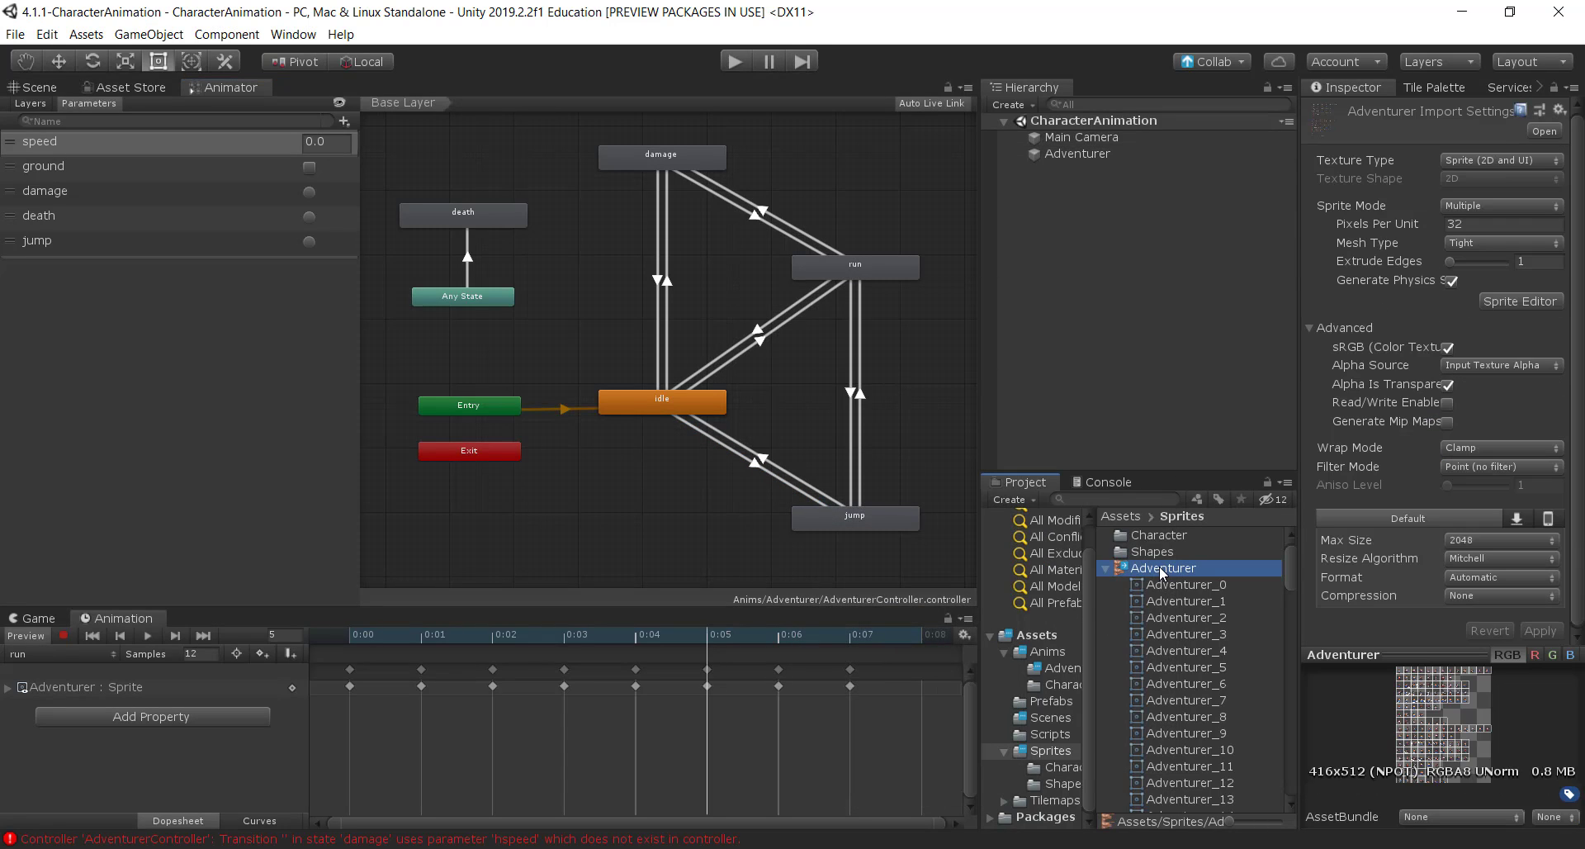
click(1490, 302)
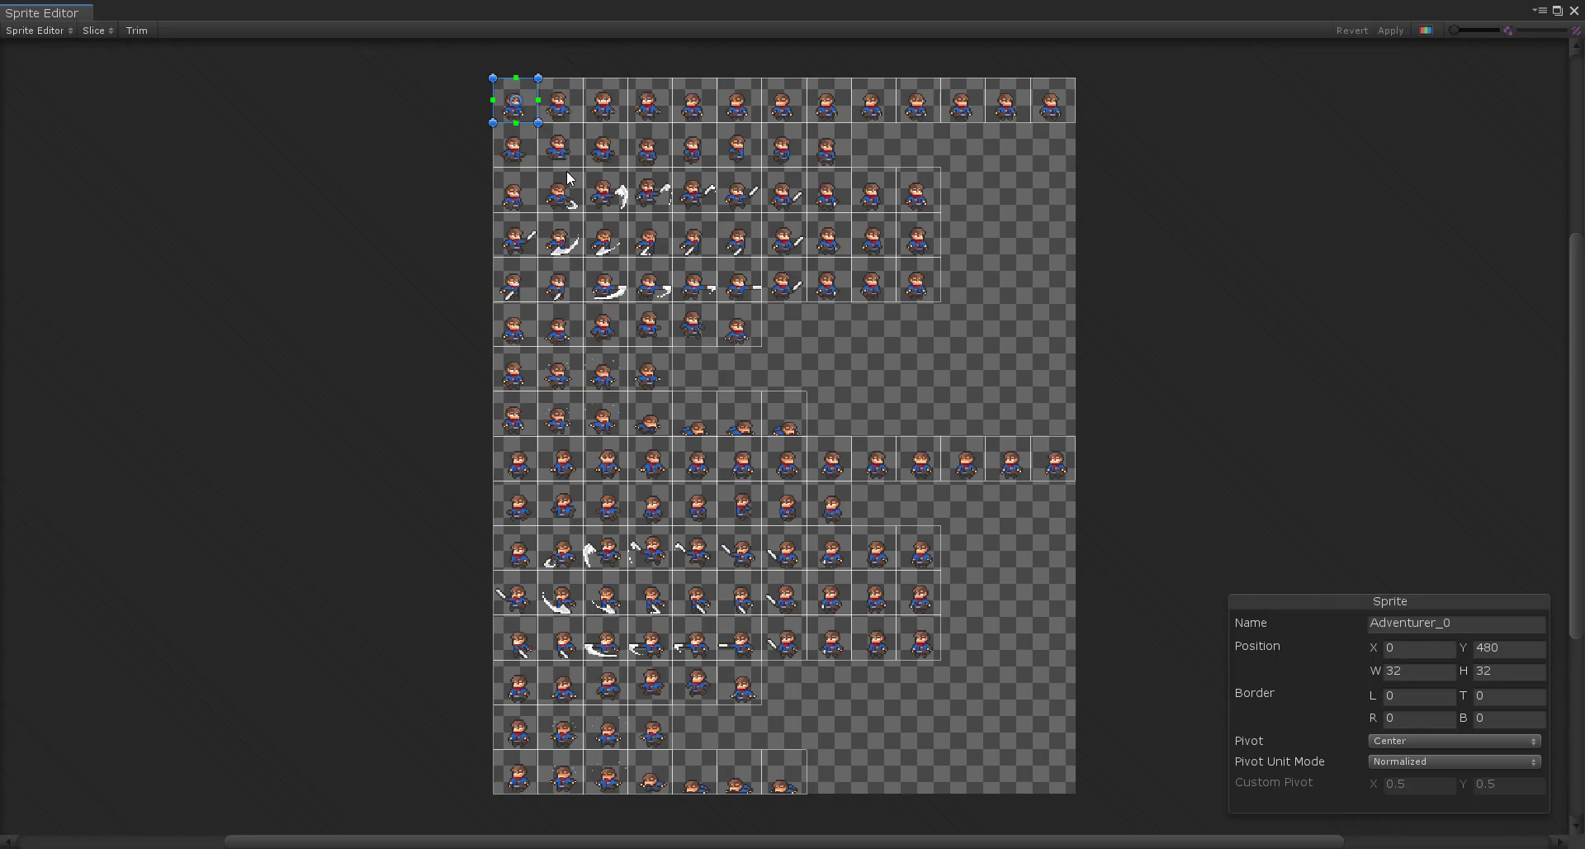
click(1072, 108)
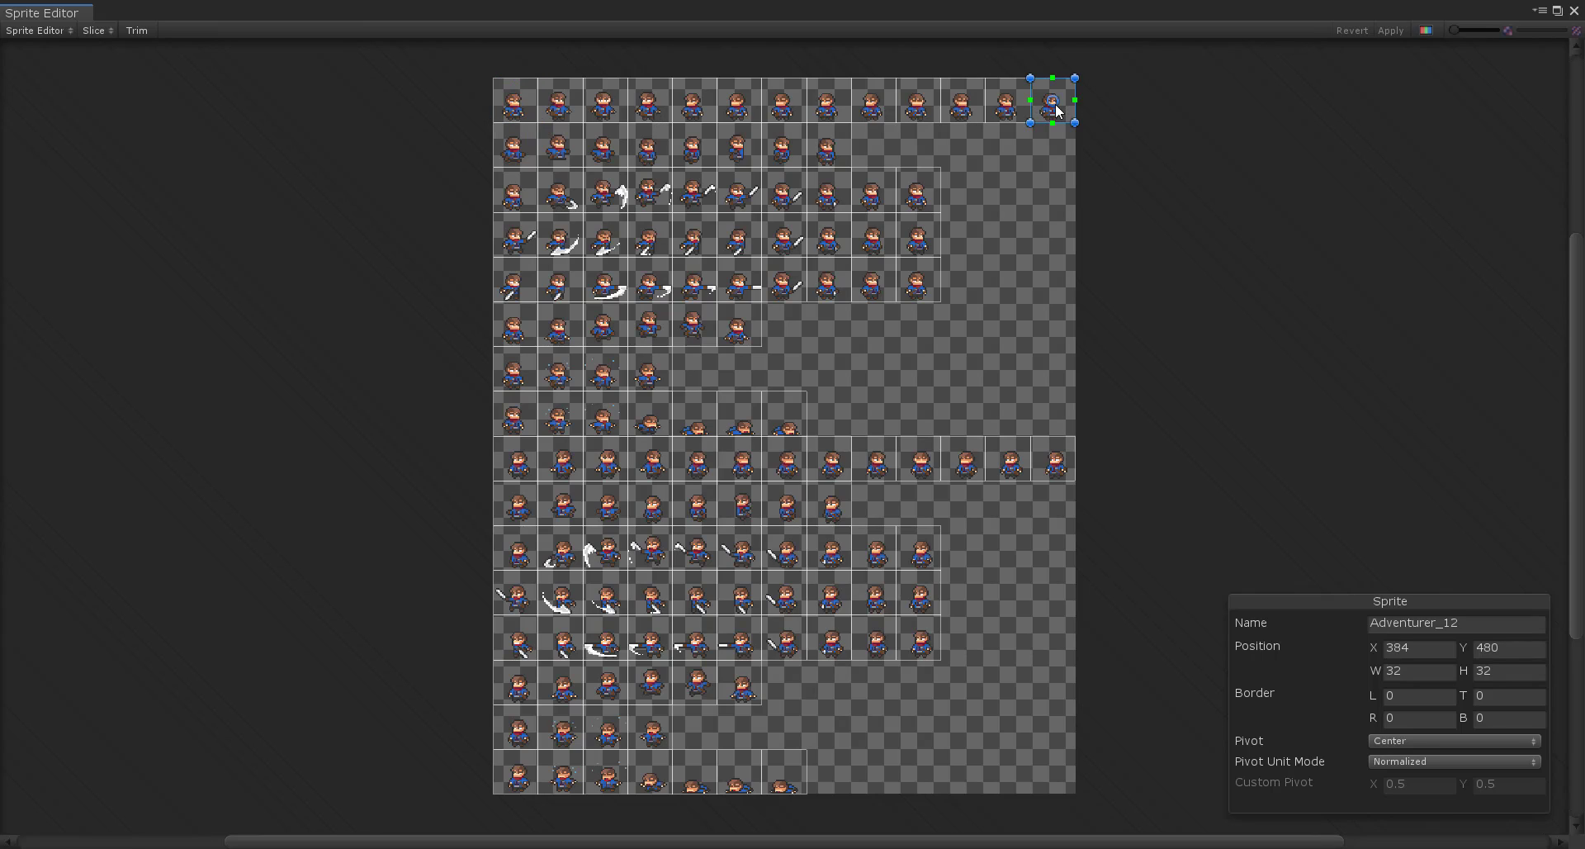
click(528, 153)
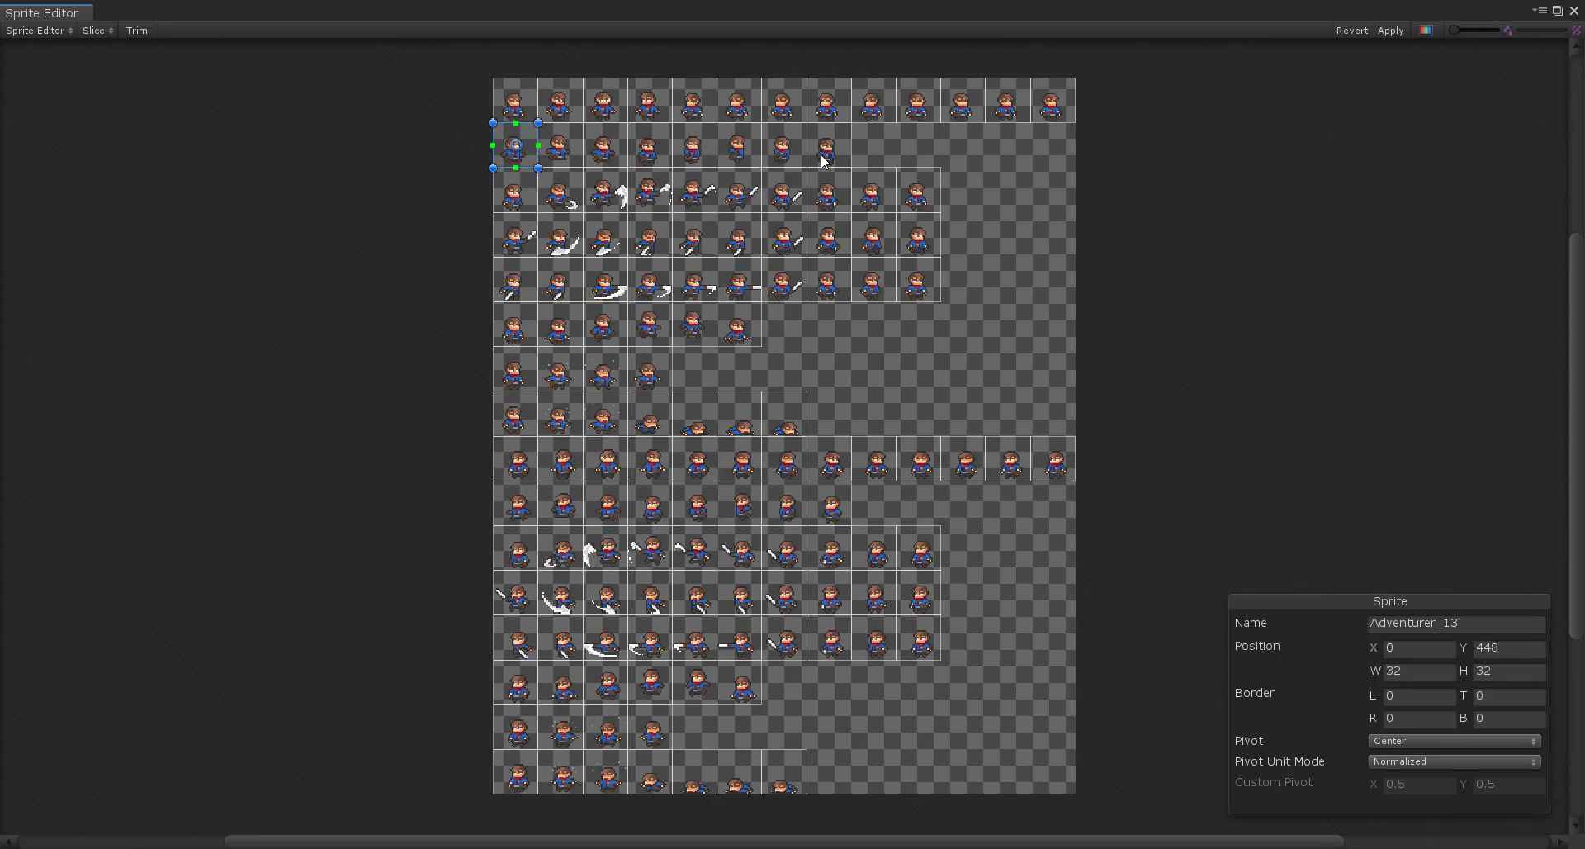
click(828, 155)
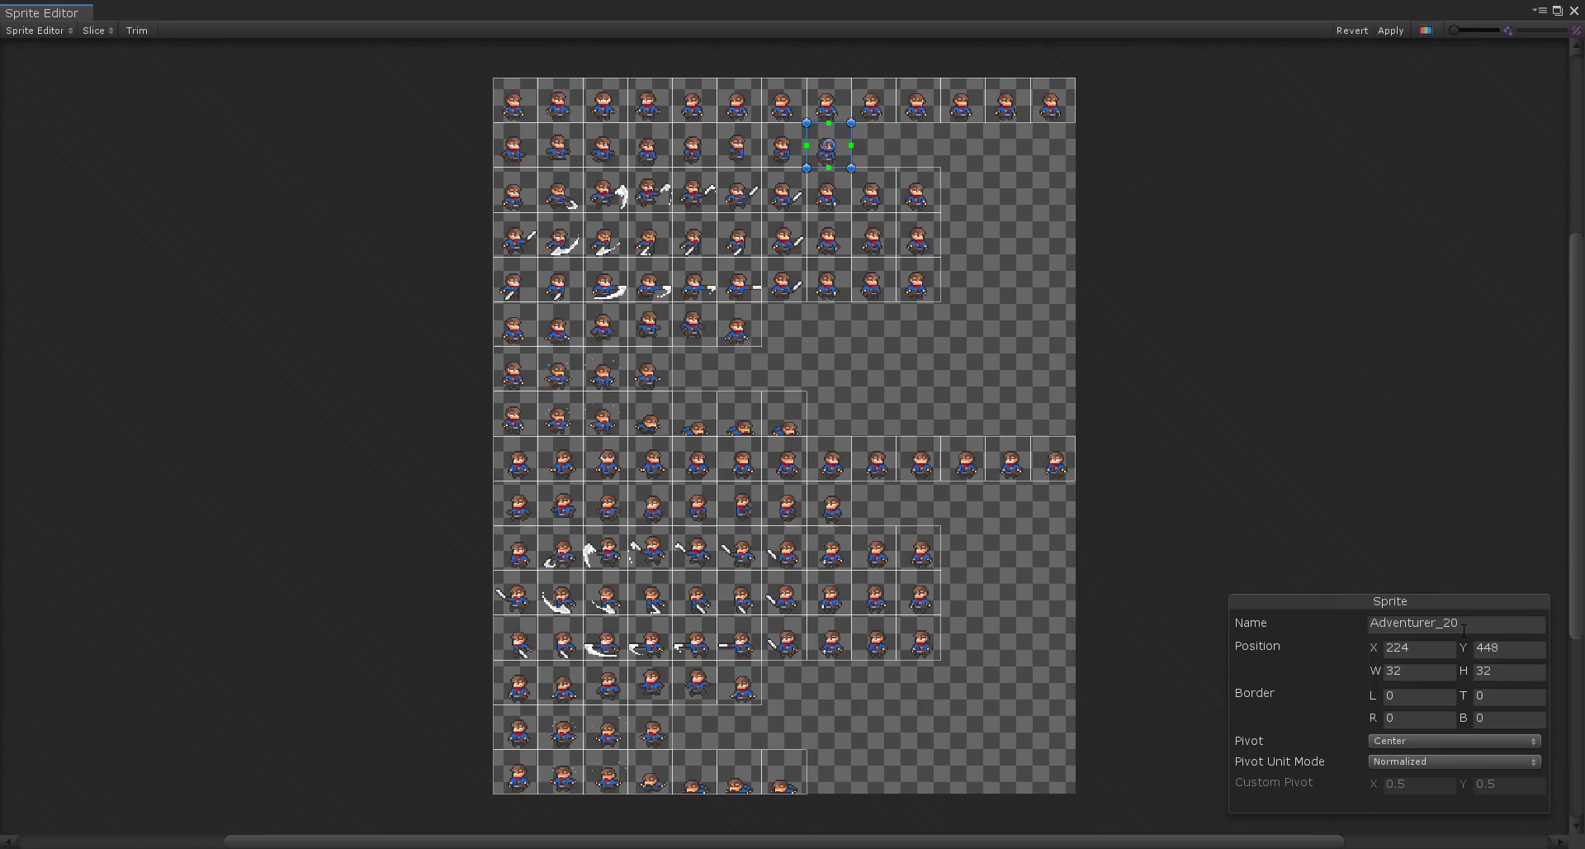
click(1574, 10)
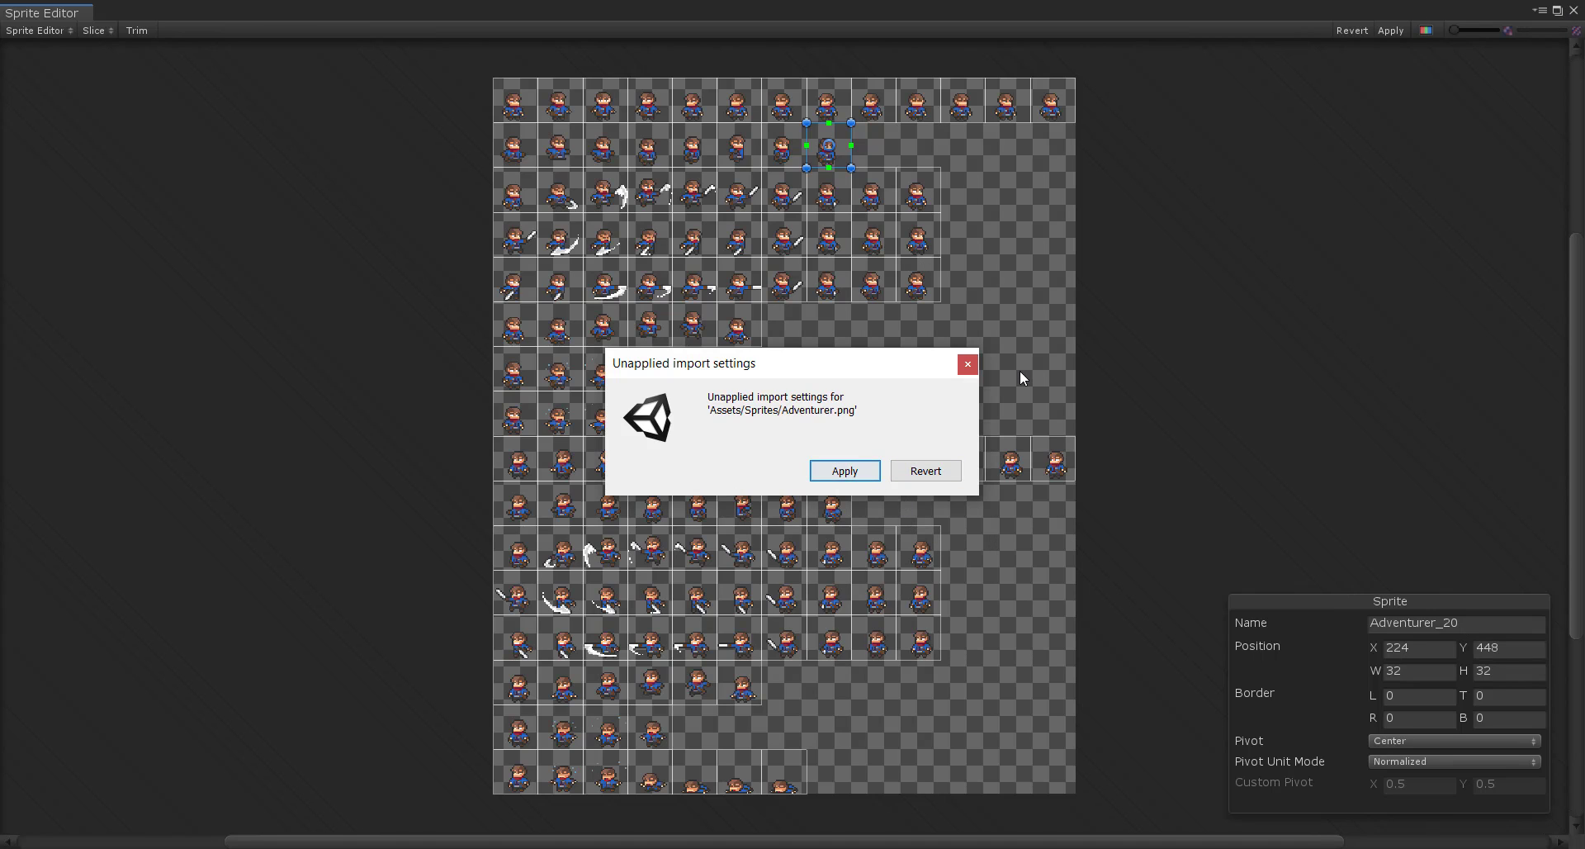
click(967, 364)
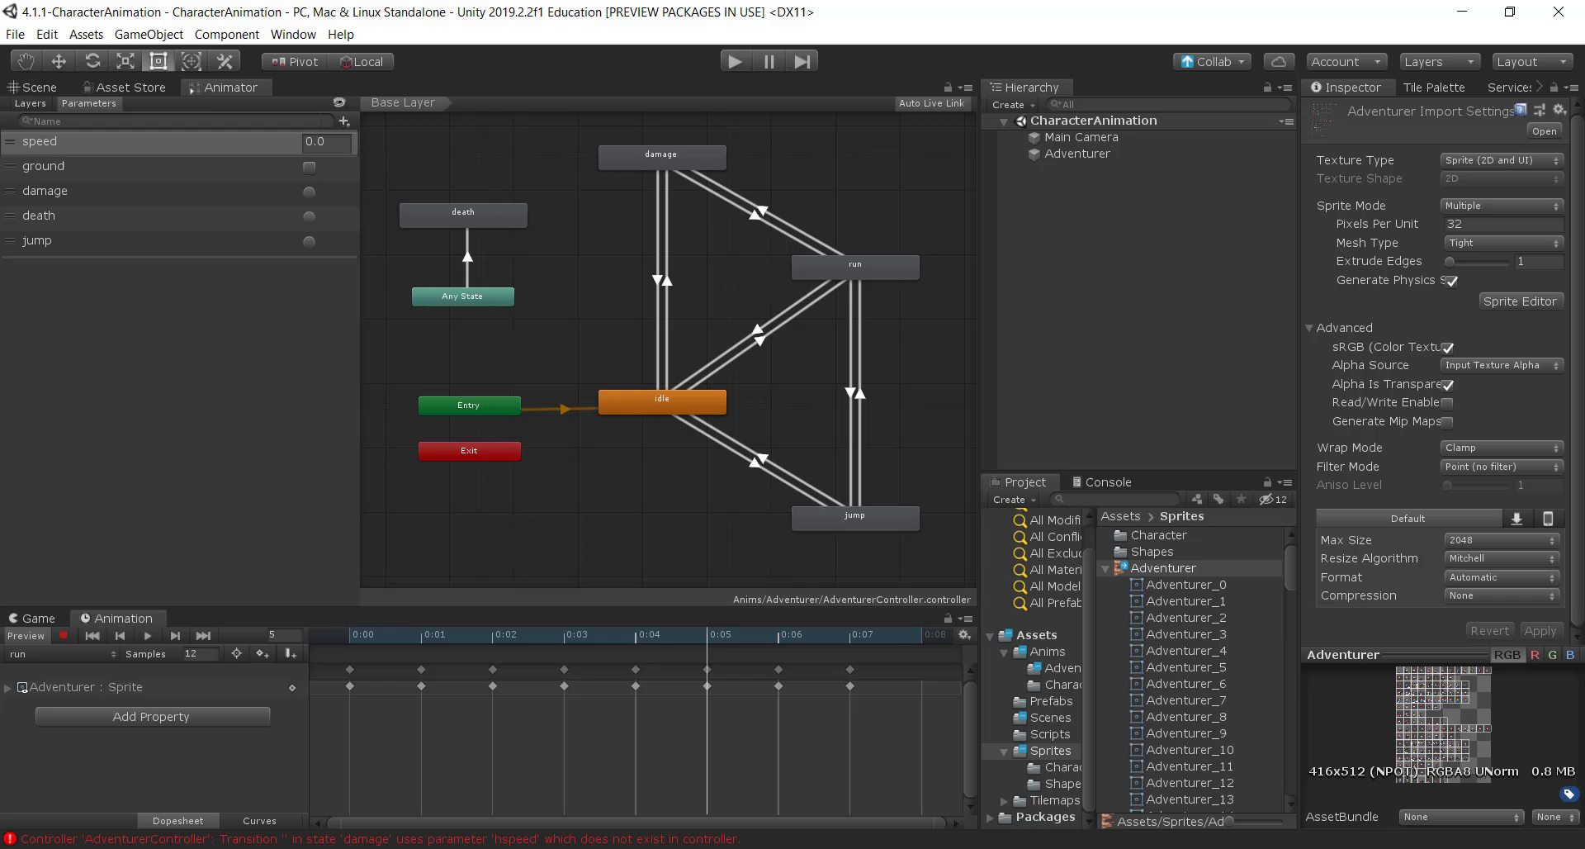
Select the idle-to-damage transition, enter Play mode and enlarge the Game view.
click(667, 330)
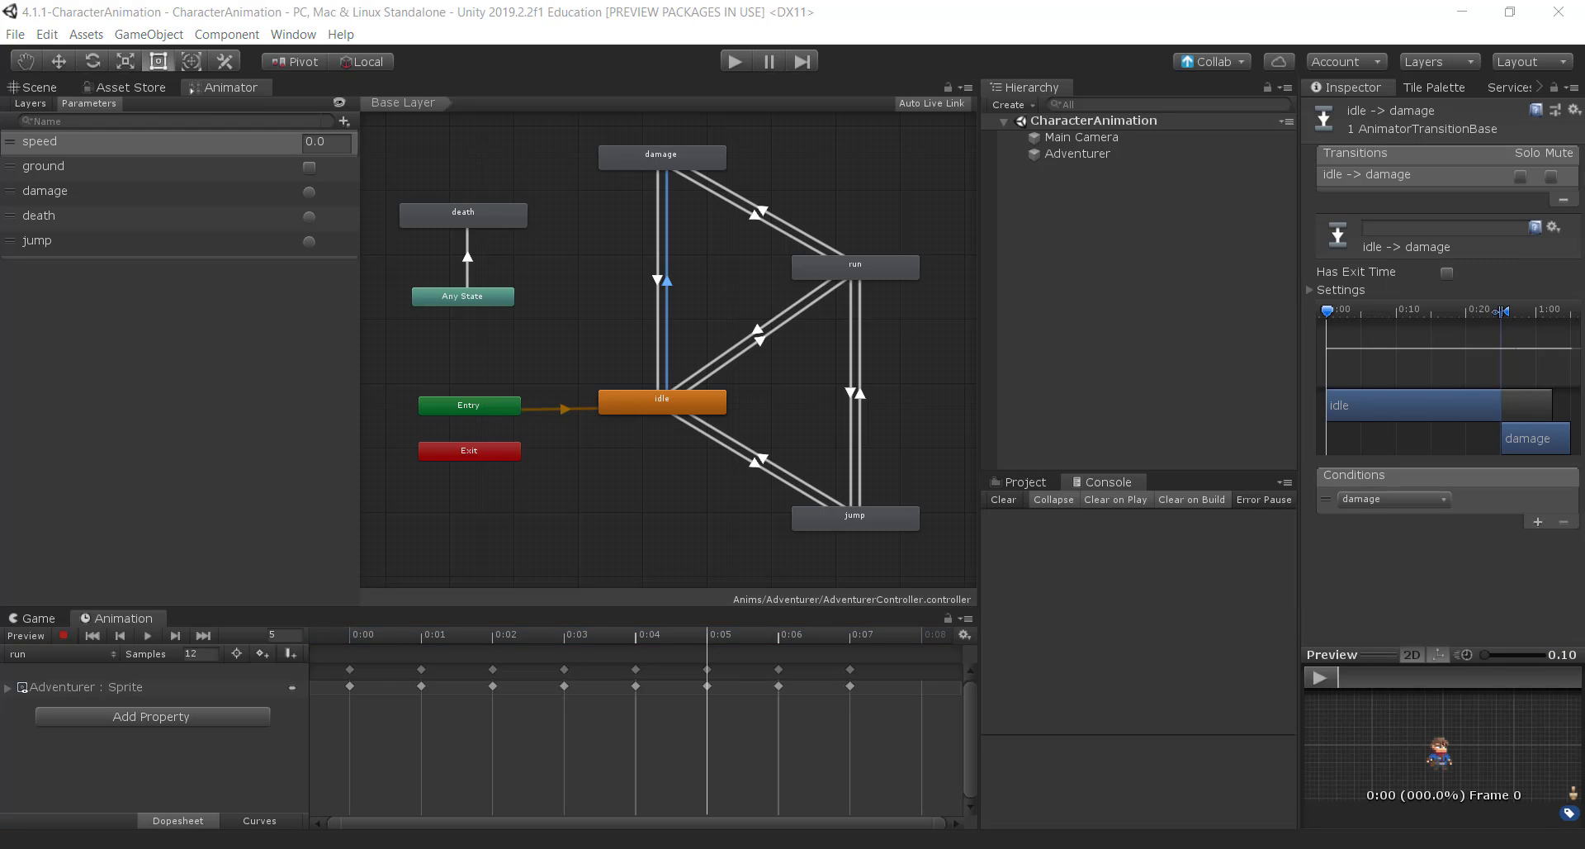
click(730, 63)
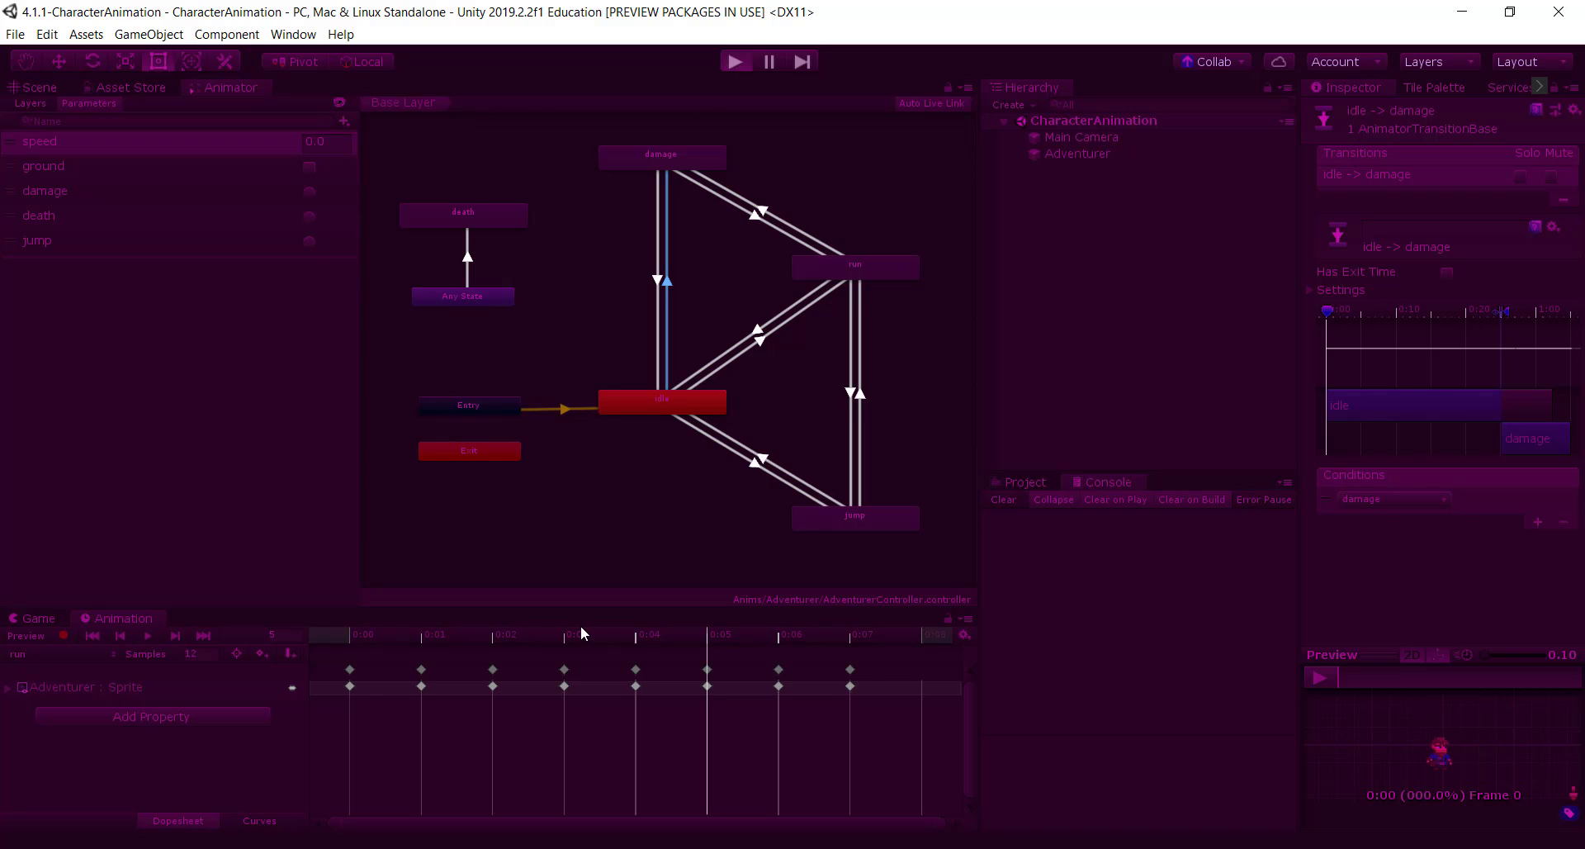
drag(553, 609, 556, 364)
scroll(566, 289, down, 3)
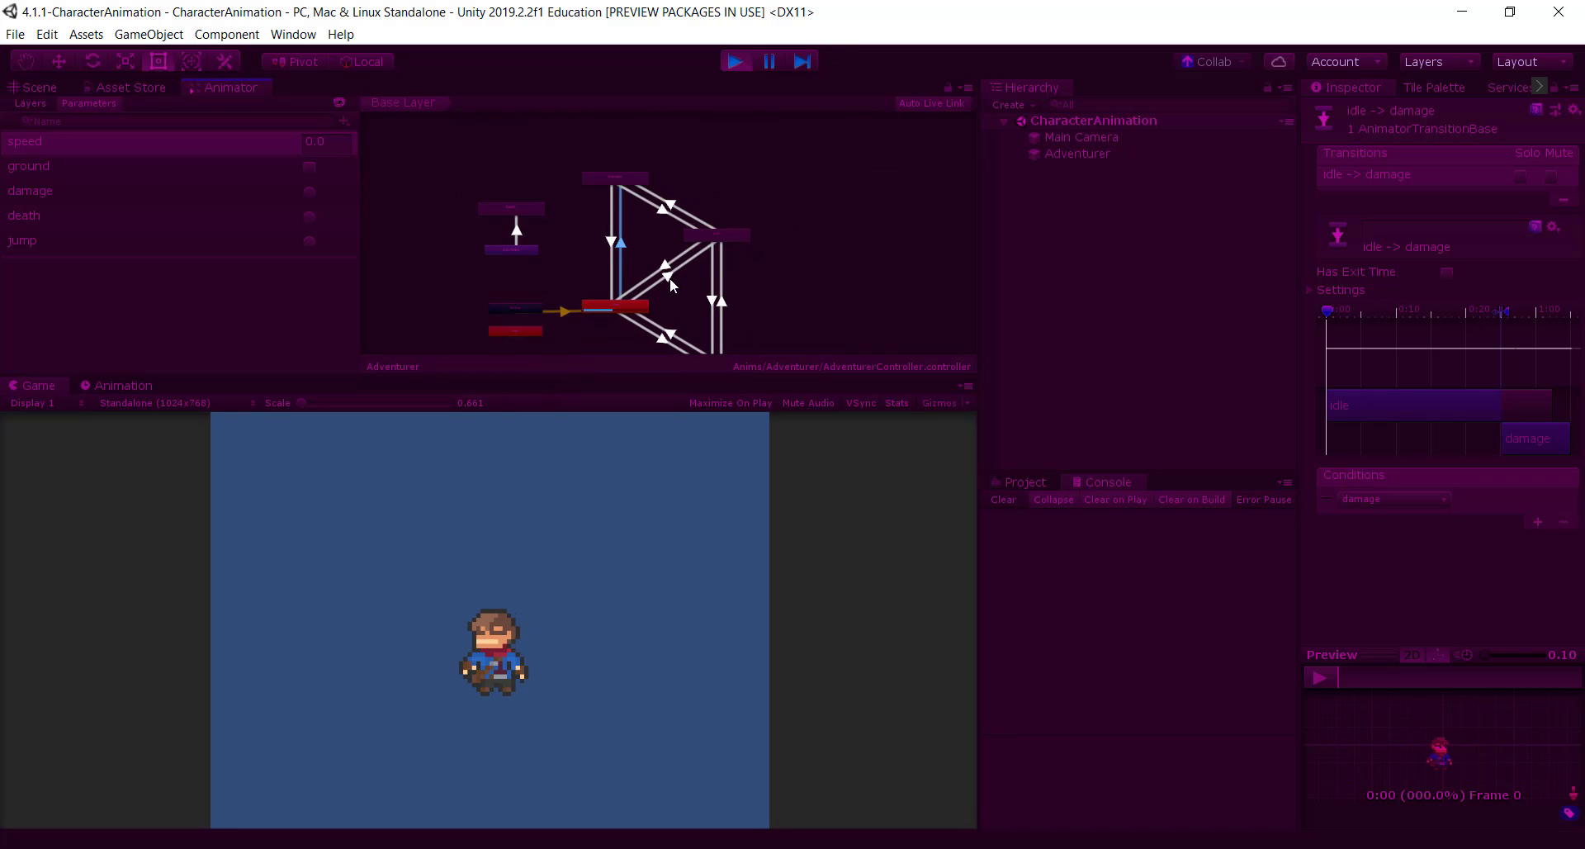
scroll(690, 238, down, 1)
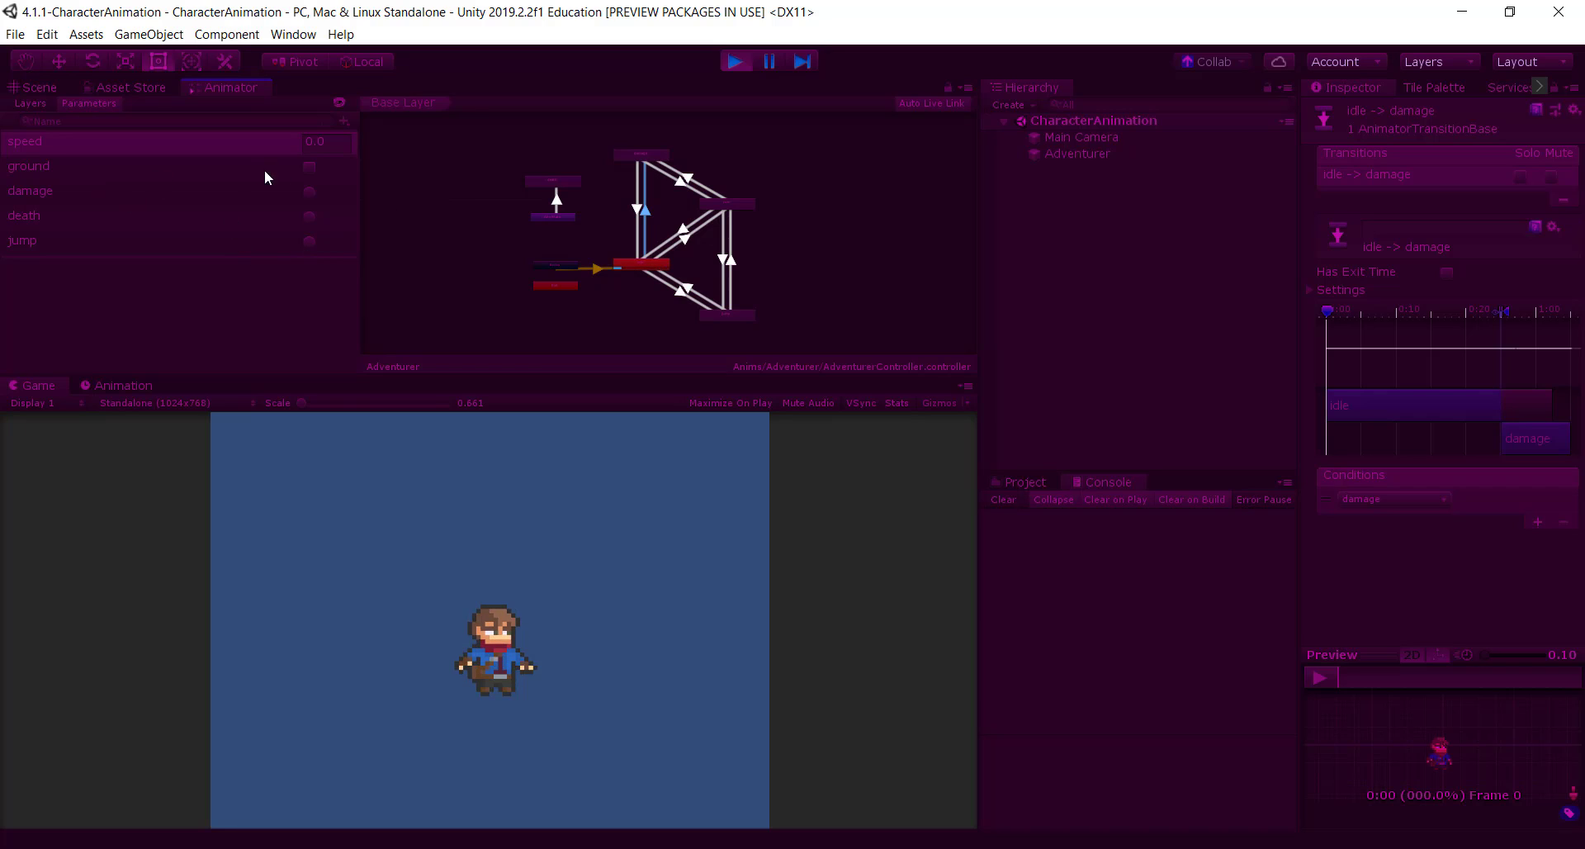
Set the ground parameter to true and speed to 1 so the Adventurer runs.
click(309, 166)
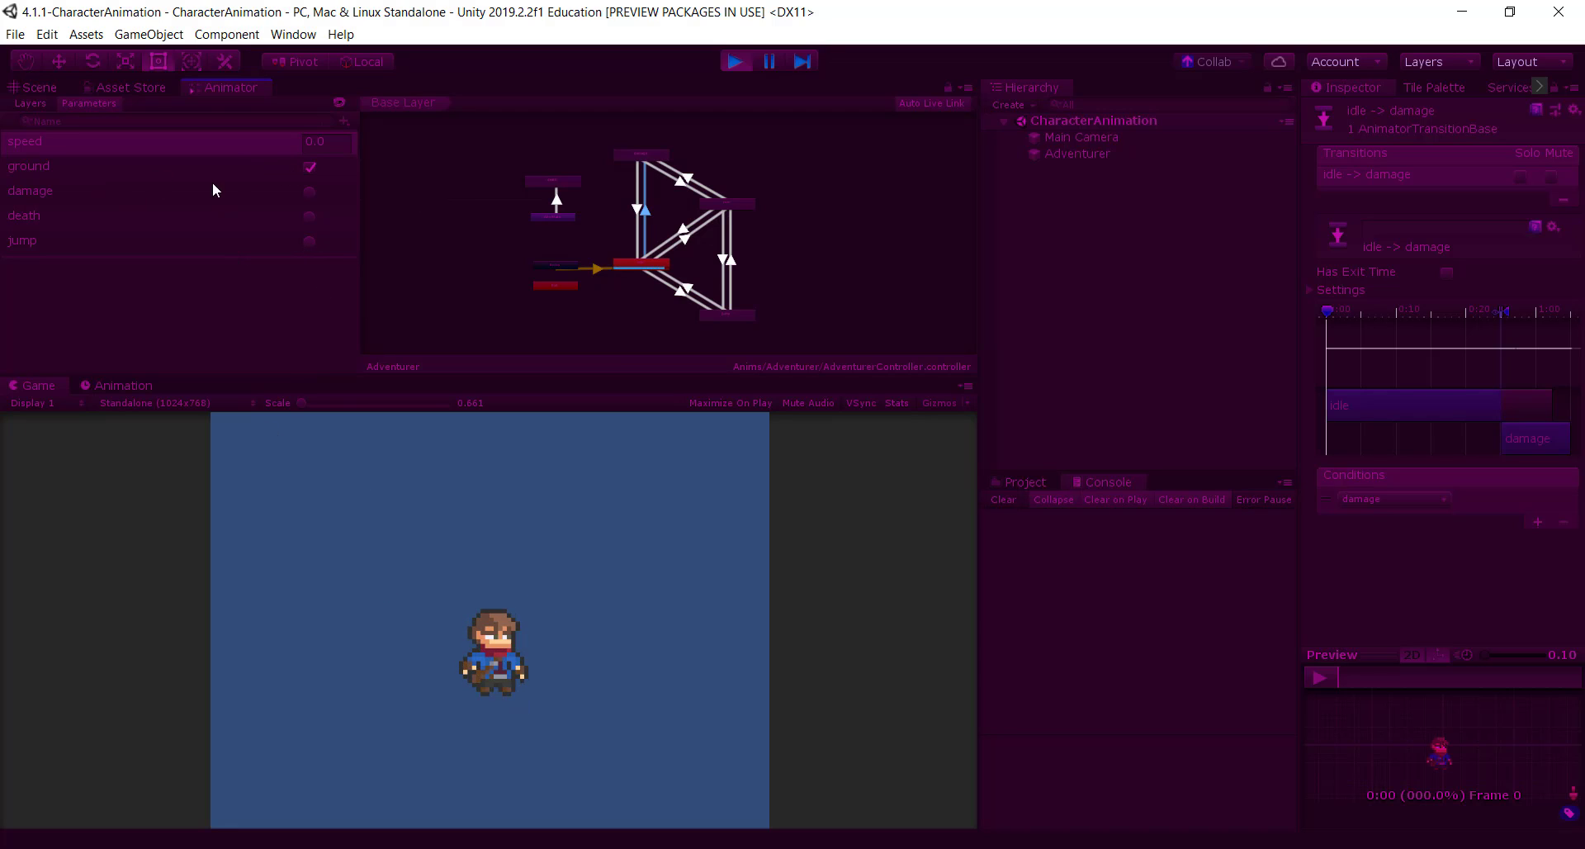
click(329, 145)
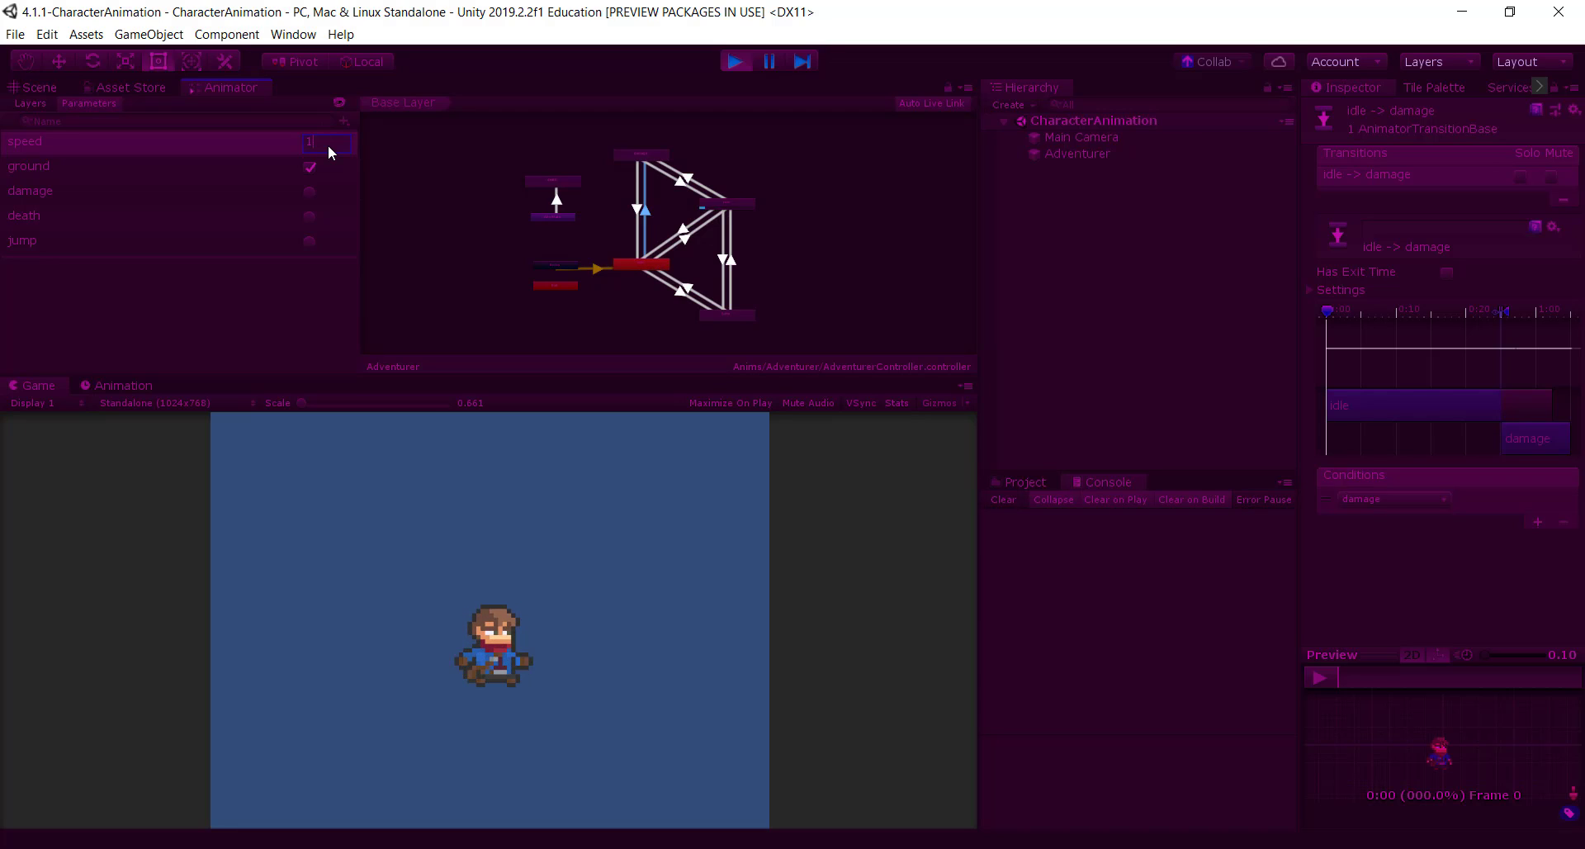
text(1)
scroll(731, 198, up, 2)
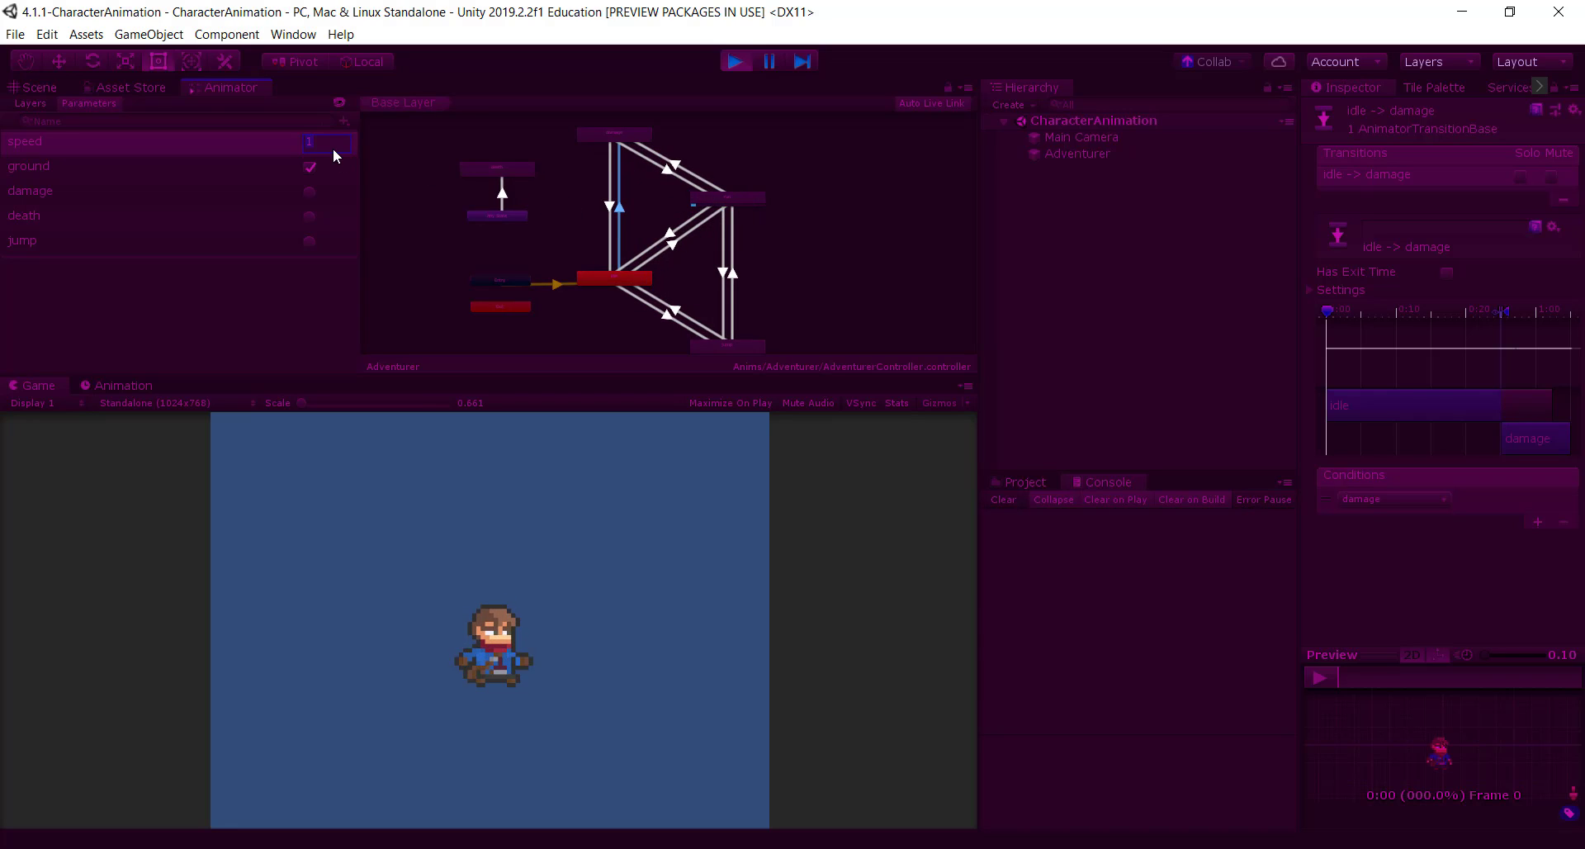
Reset speed to 0 then back to 1, and fire the damage trigger twice.
key(BackSpace)
text(0)
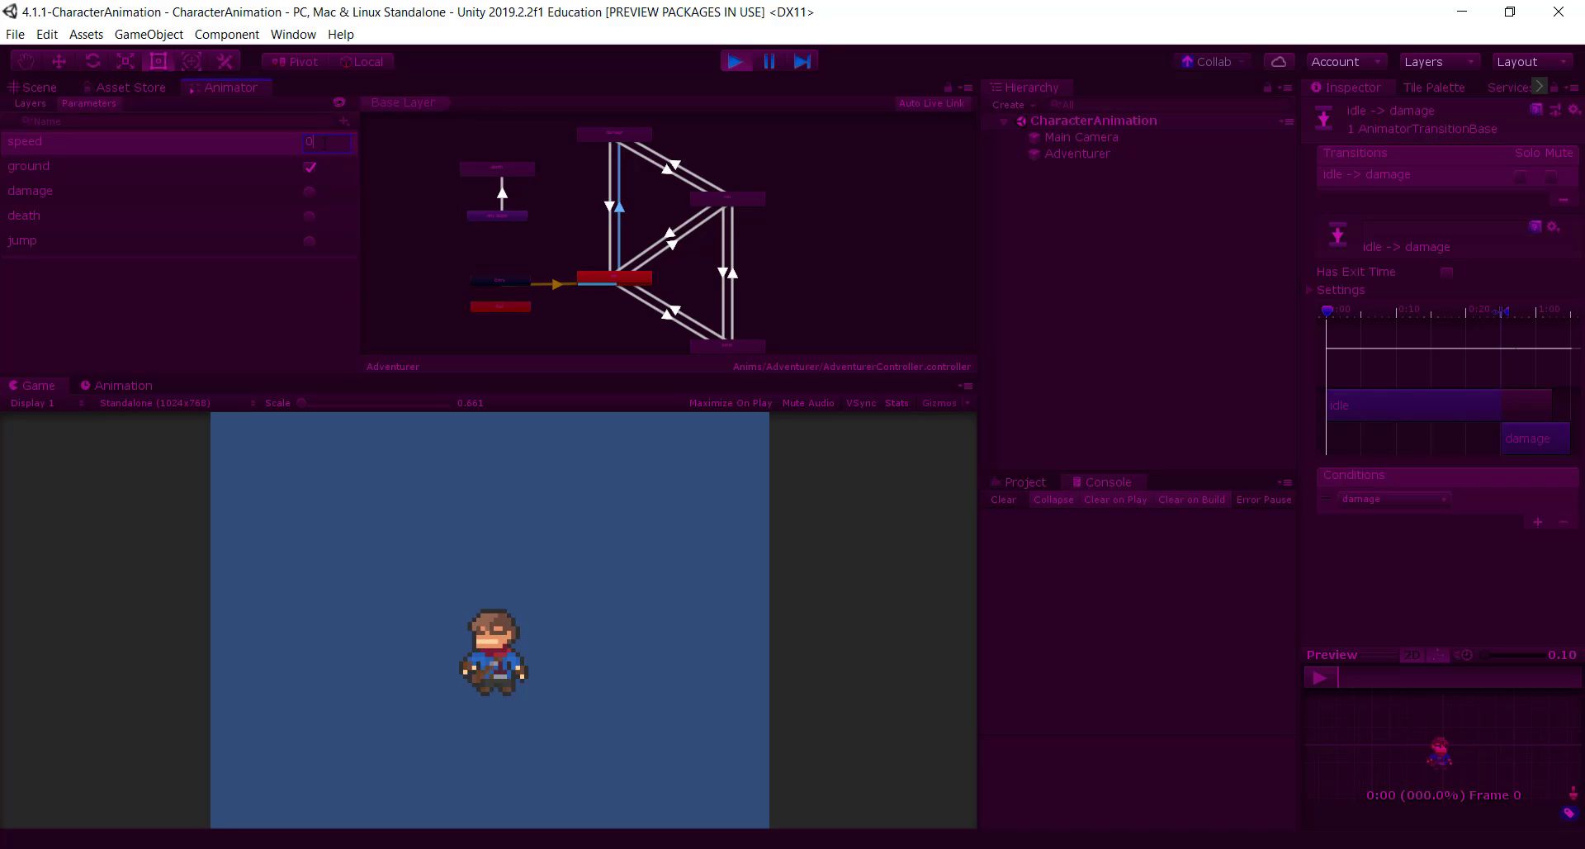
text(1)
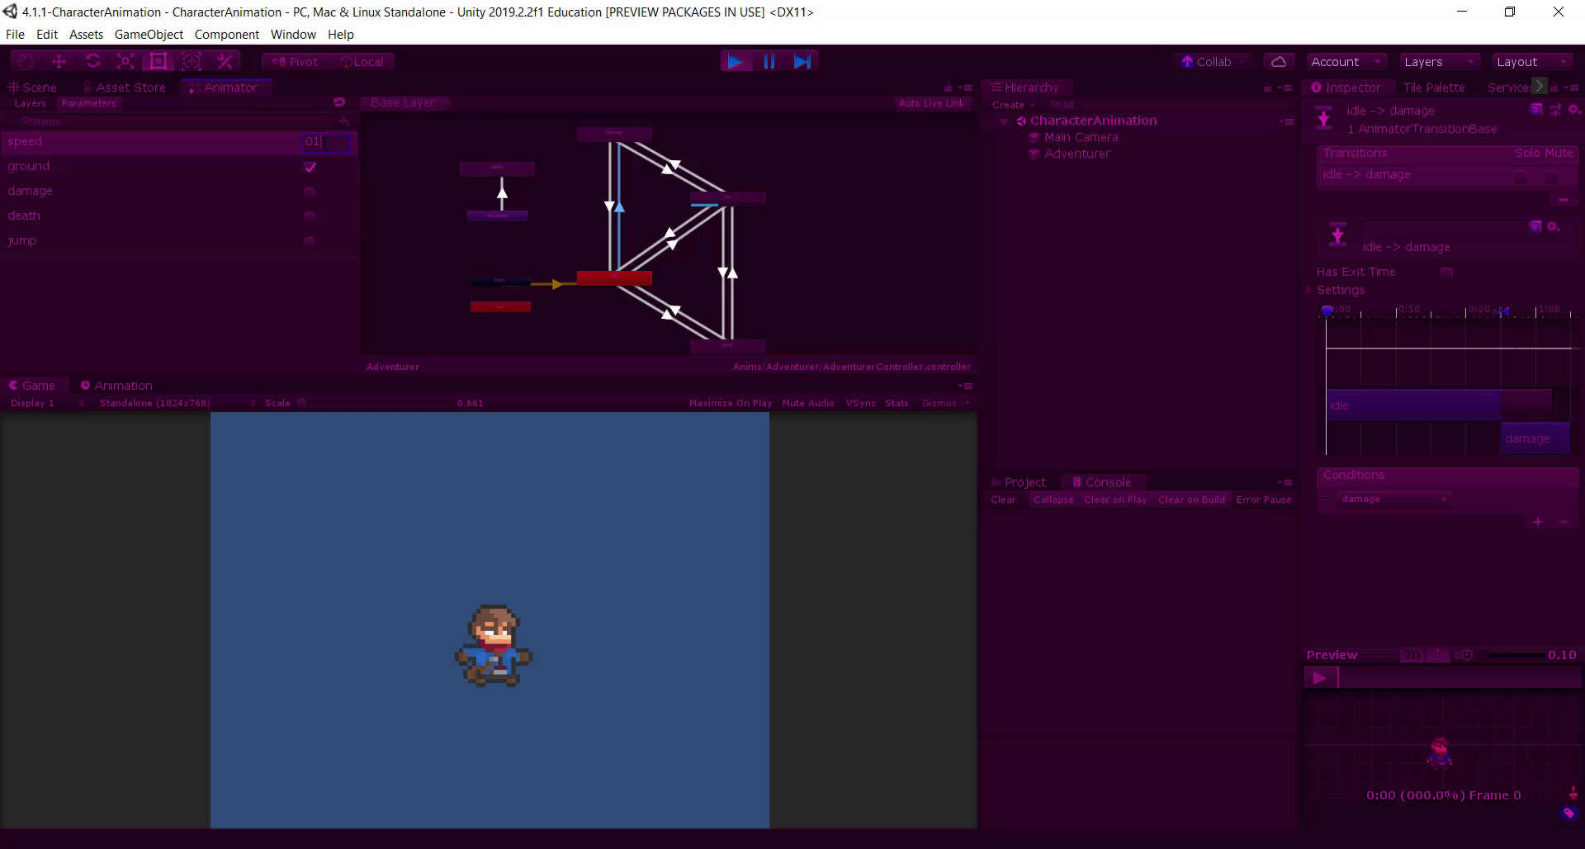
key(Return)
click(313, 199)
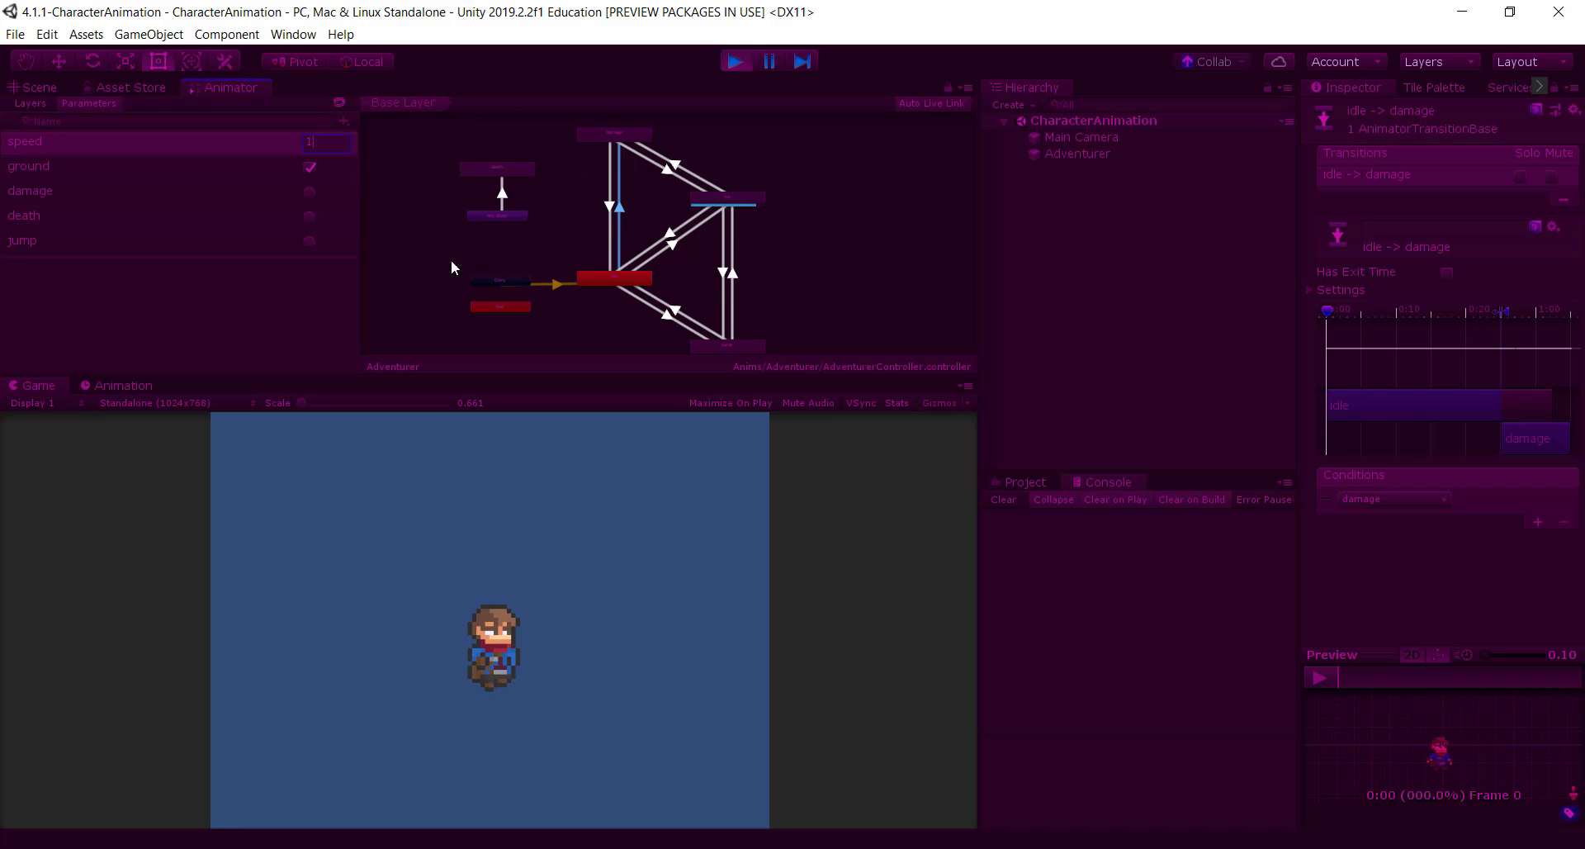
click(309, 192)
Fire jump while running, set ground to false, then reset speed to 0.
click(310, 241)
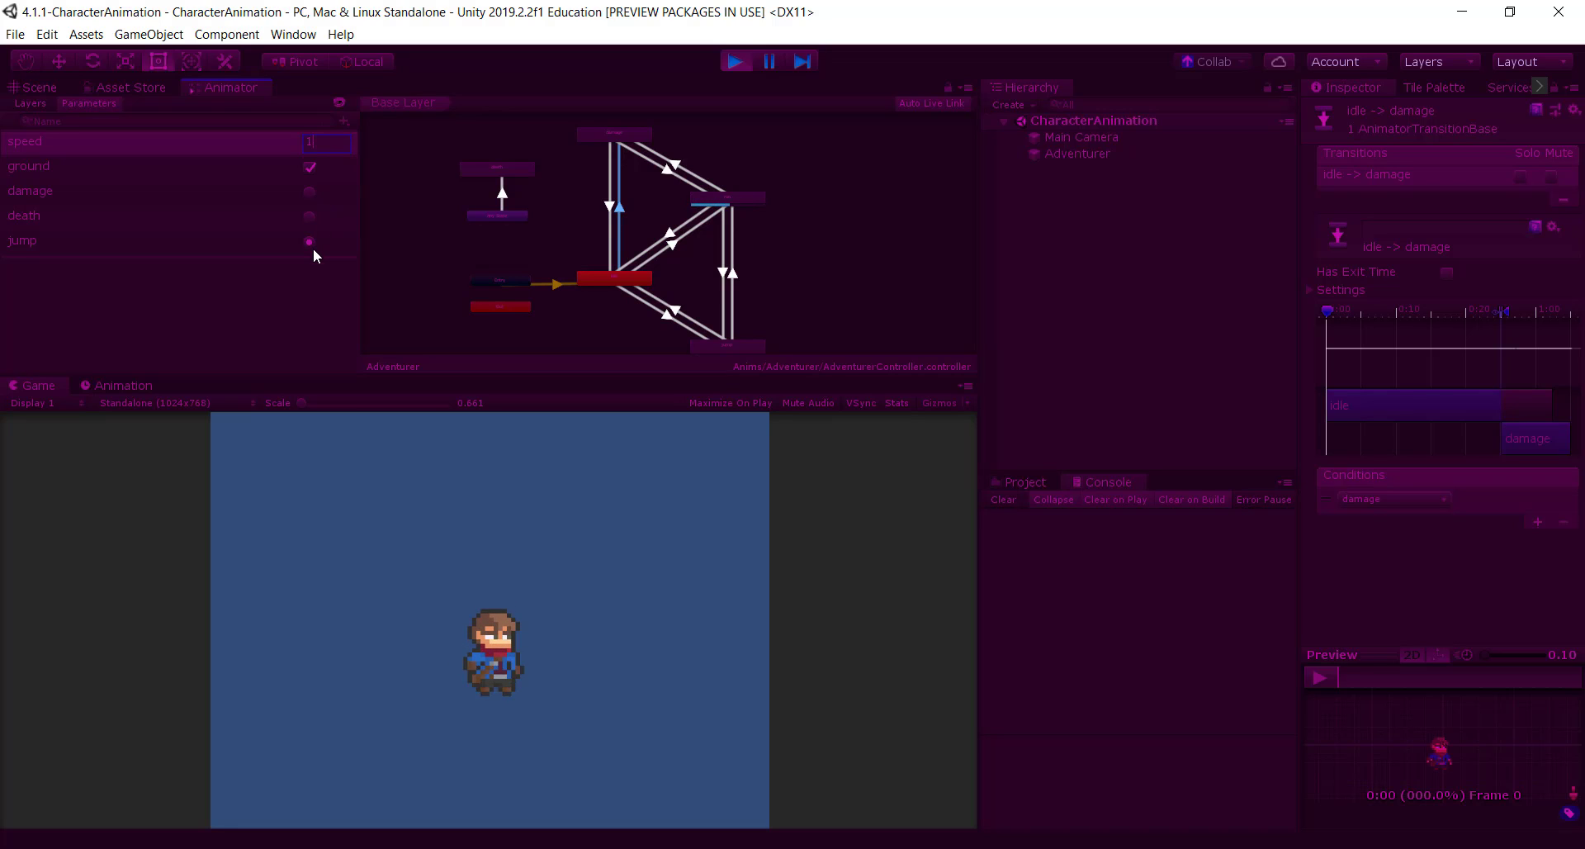
click(310, 167)
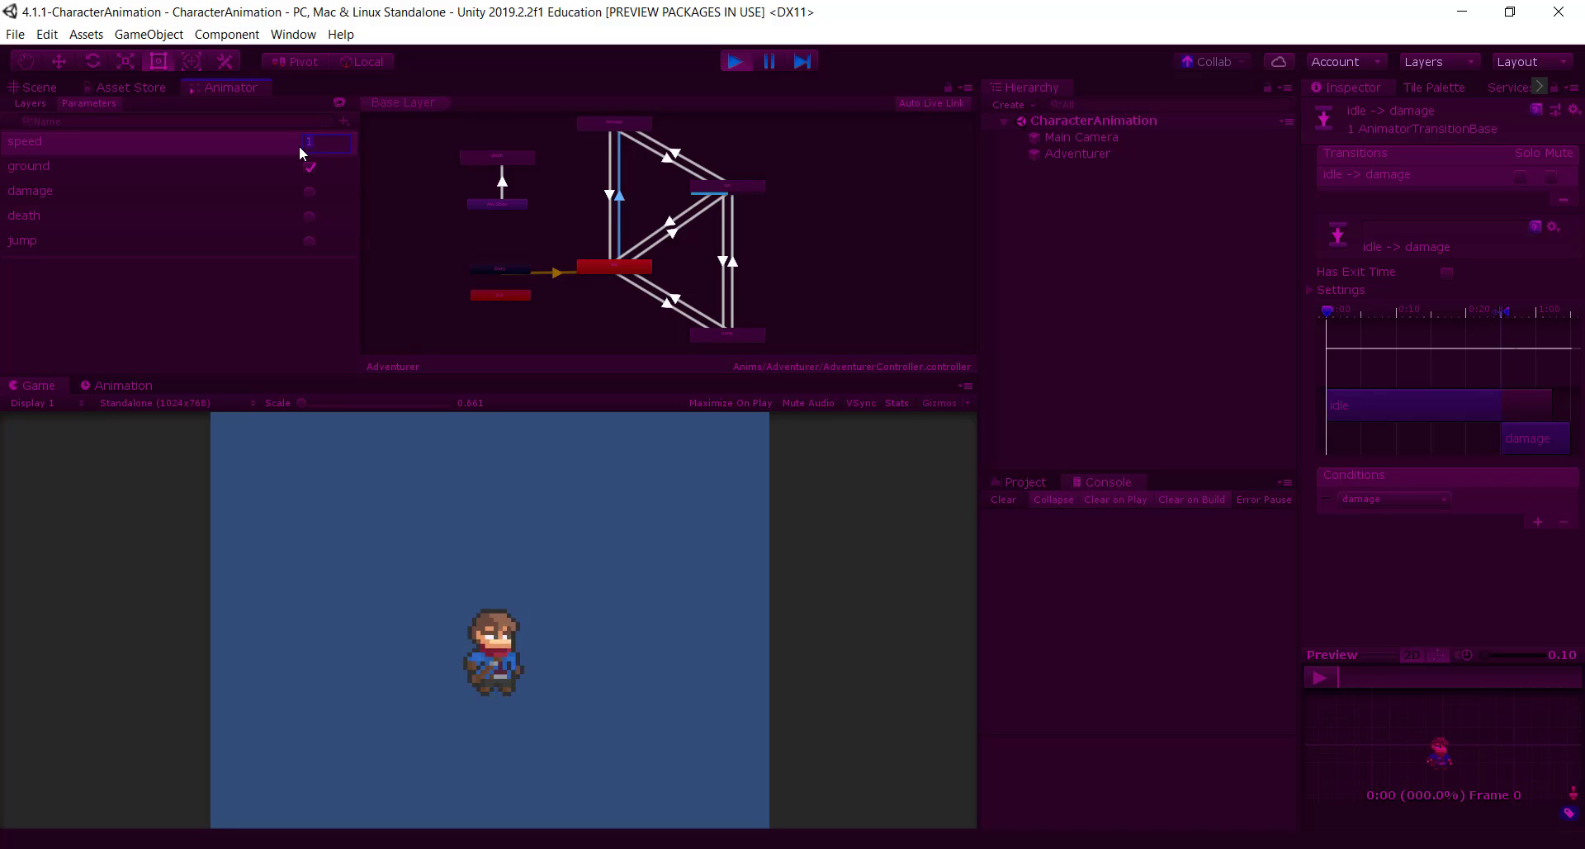
key(BackSpace)
text(0)
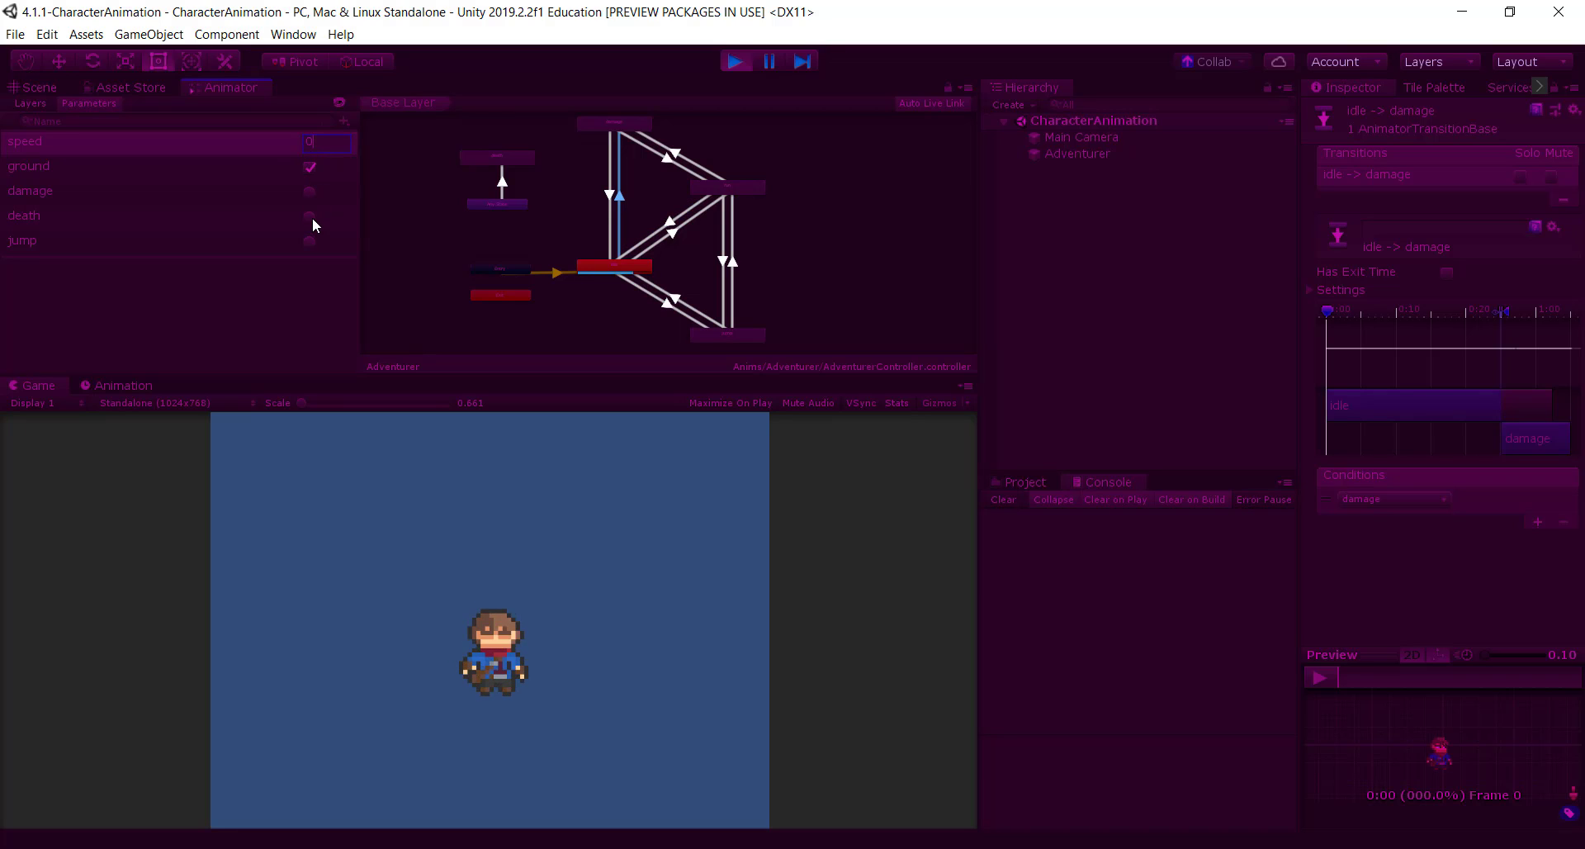
Fire jump from idle, set ground to false, then fire the death trigger.
click(312, 242)
click(311, 166)
click(311, 217)
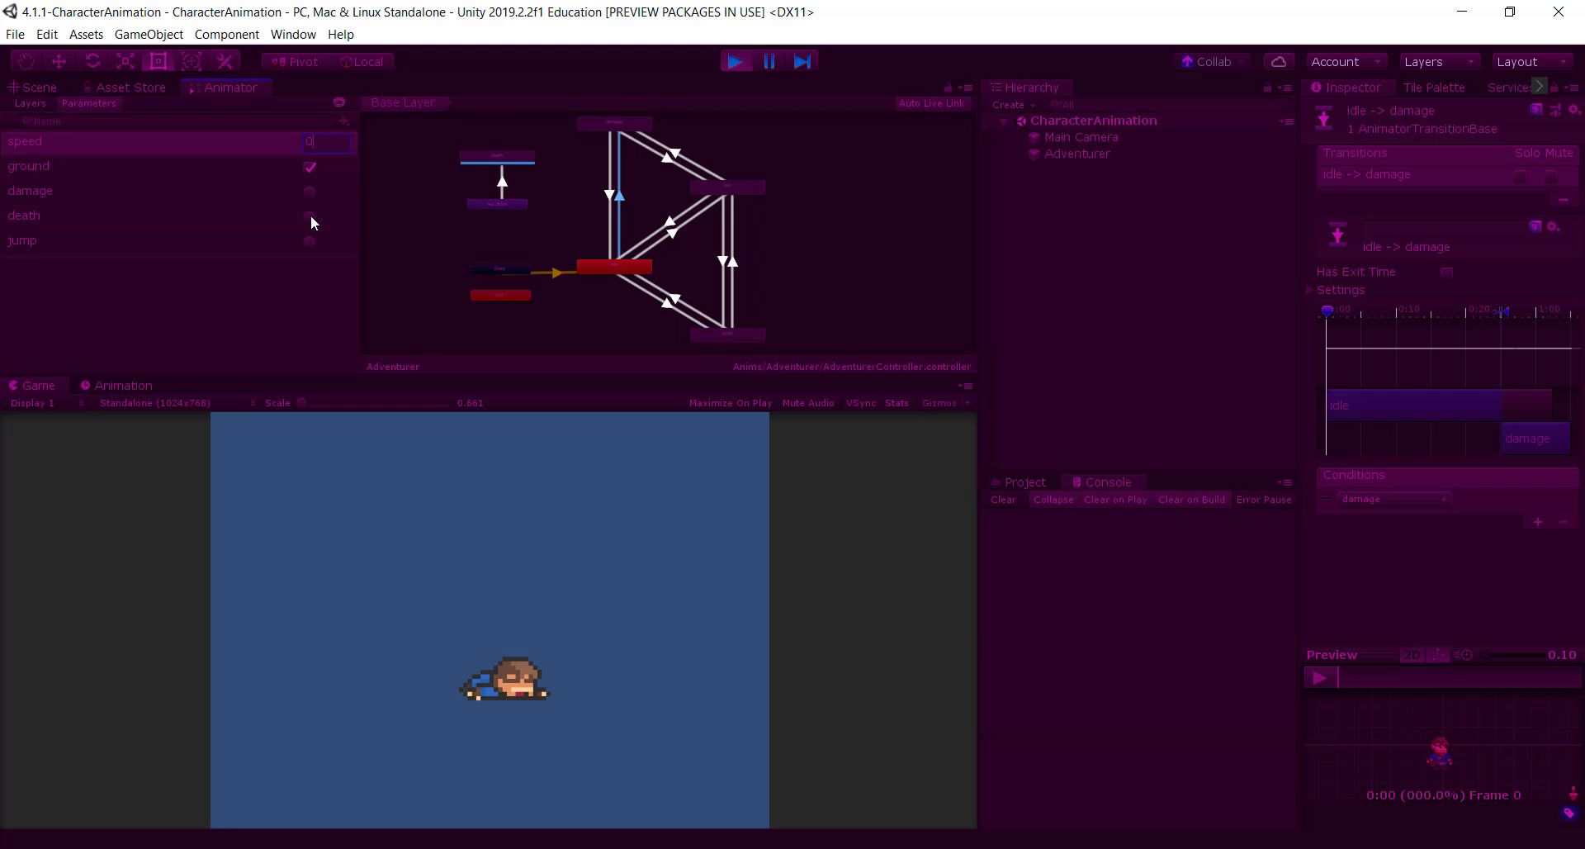